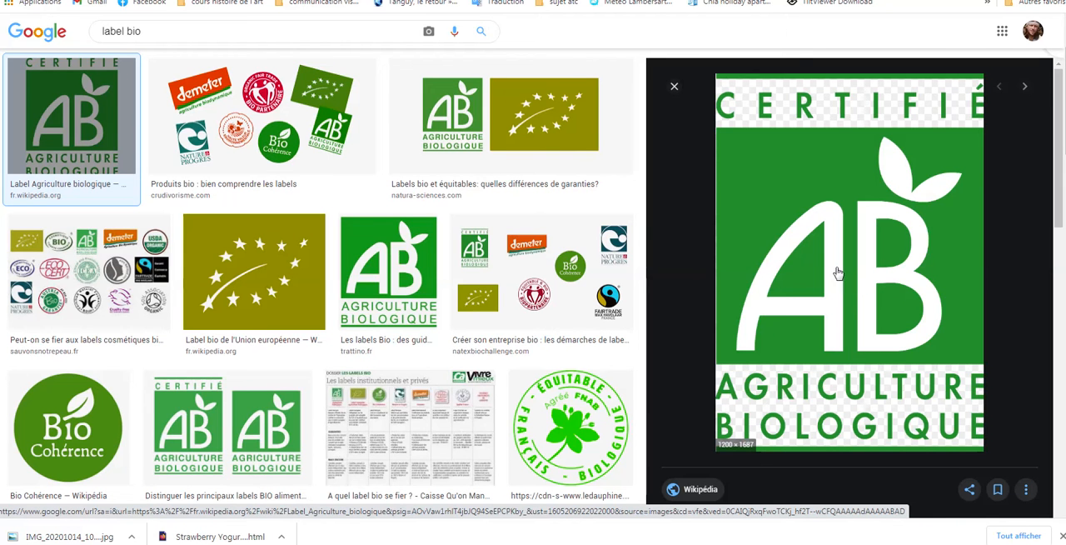
Save the Certifié AB Agriculture Biologique logo image from the search results as the PNG file 1200px-AB.svg
right_click(819, 252)
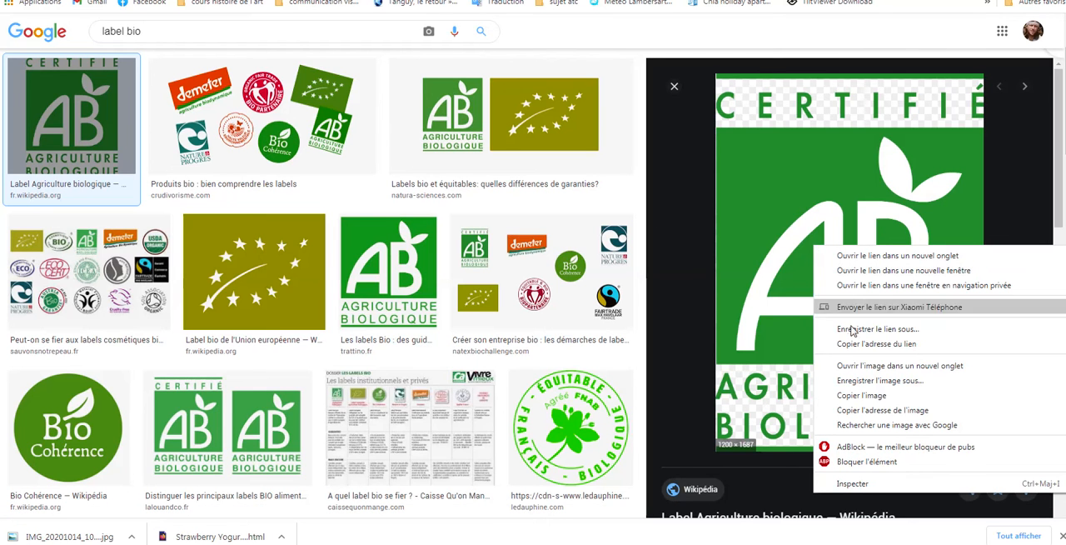
click(864, 380)
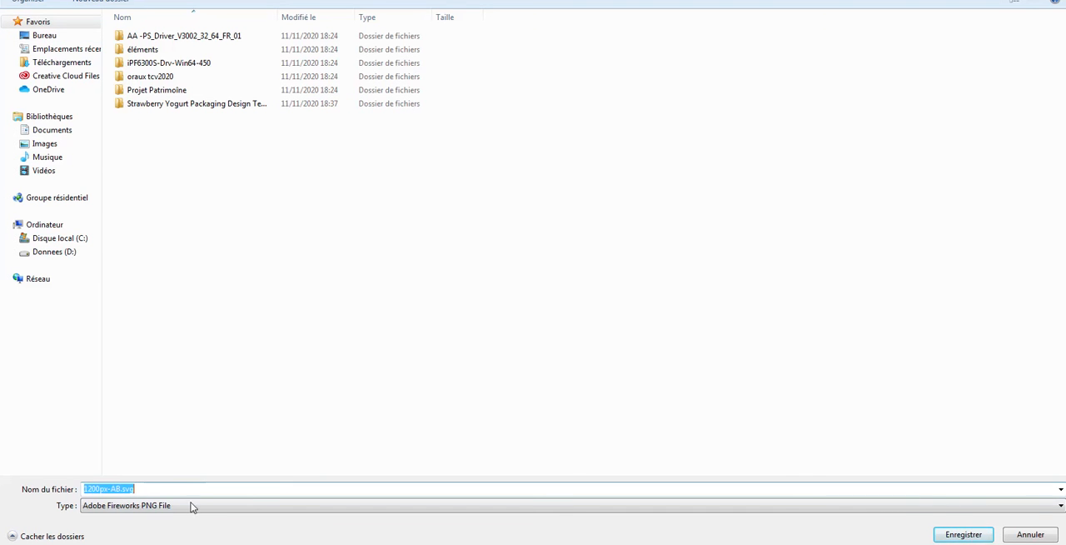
click(954, 533)
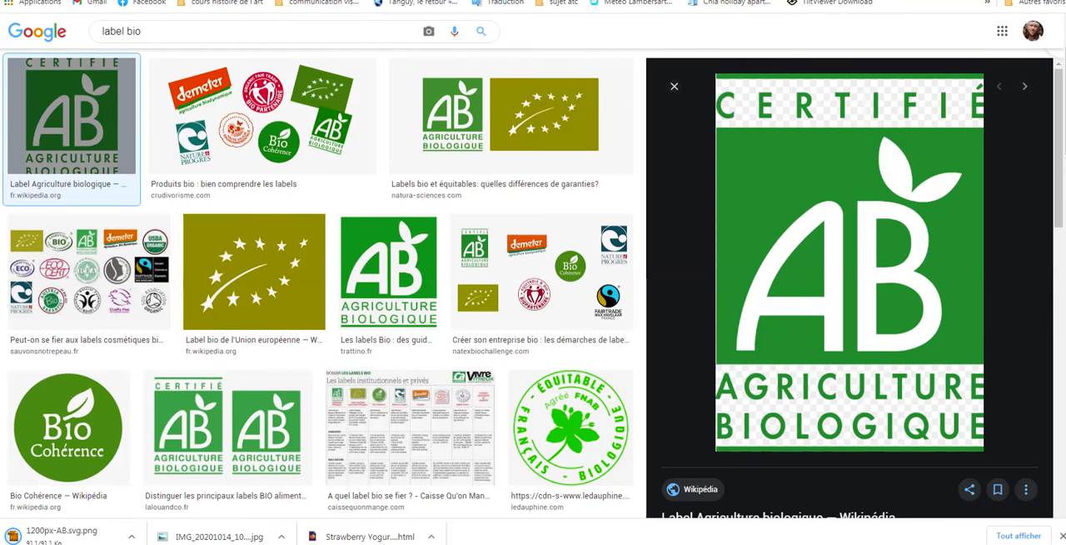
Switch to Illustrator and import the 1200px-AB.svg image into the yogurt packaging document
click(970, 1)
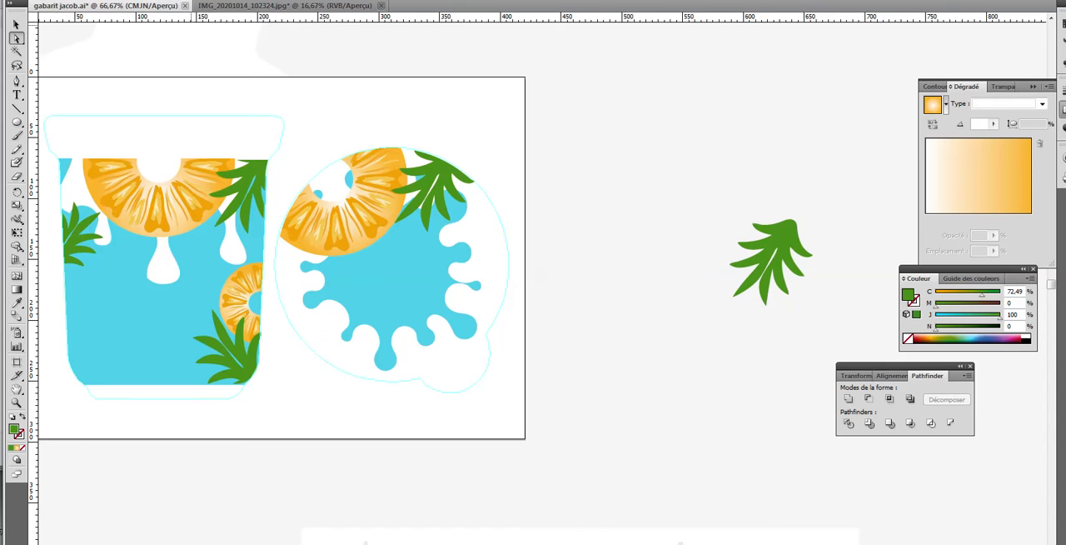
click(44, 0)
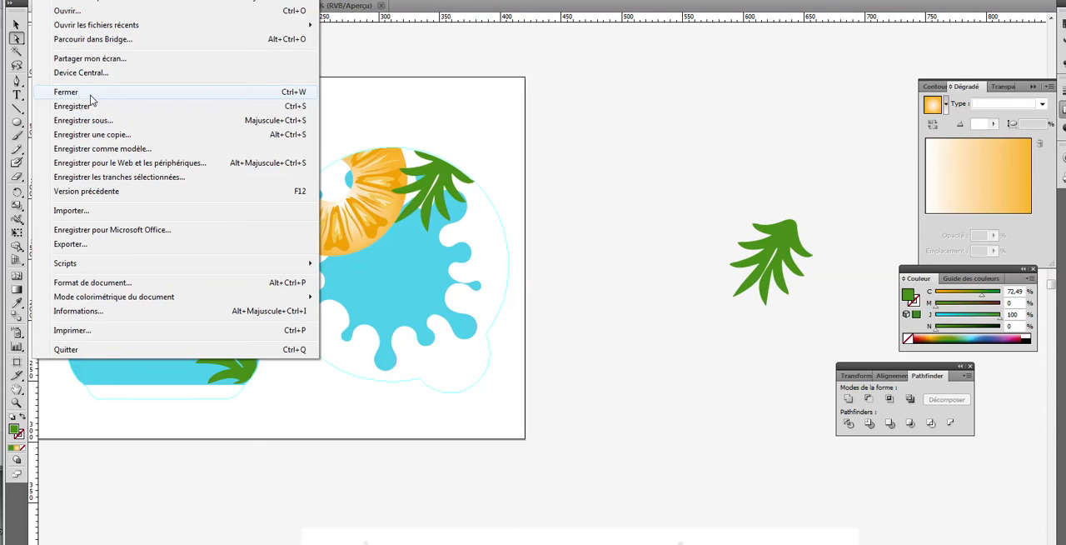
click(94, 211)
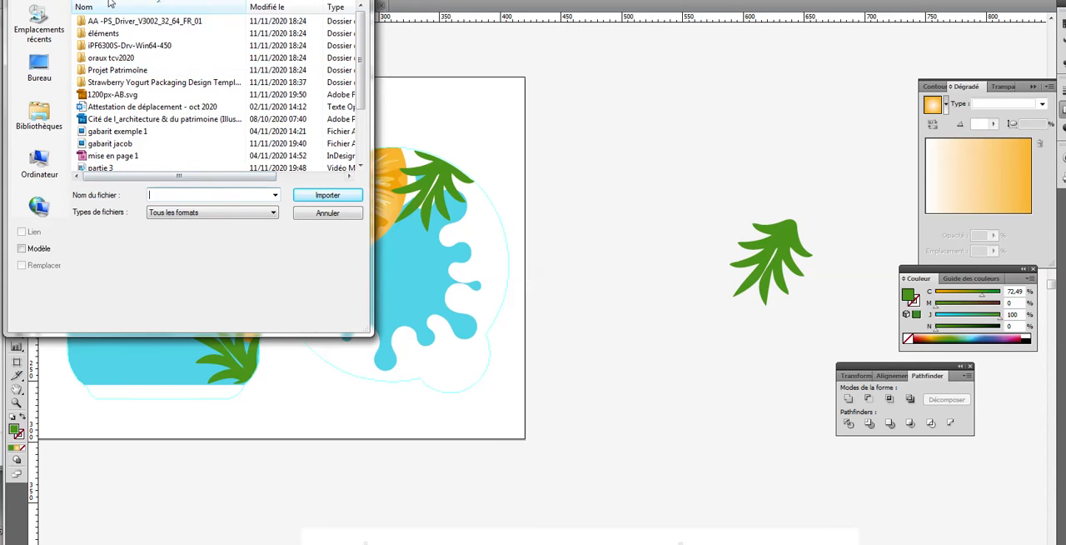
drag(363, 92, 363, 163)
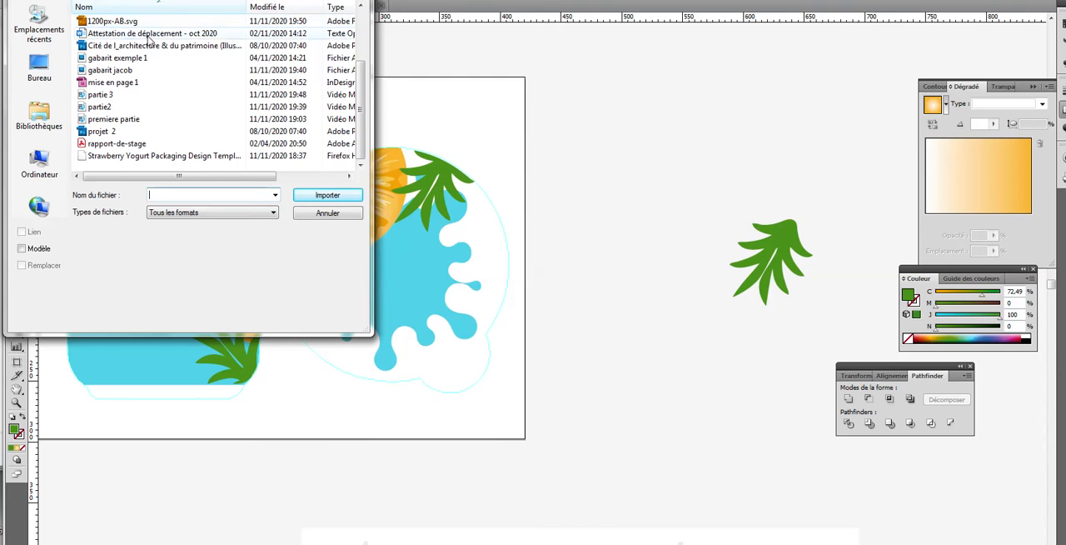
scroll(361, 95, up, 2)
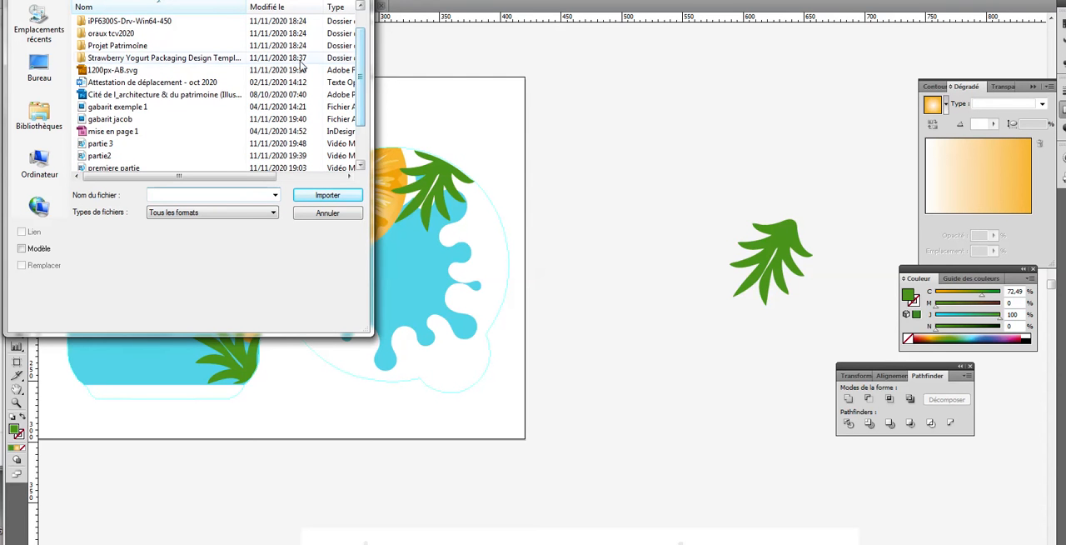
double_click(127, 72)
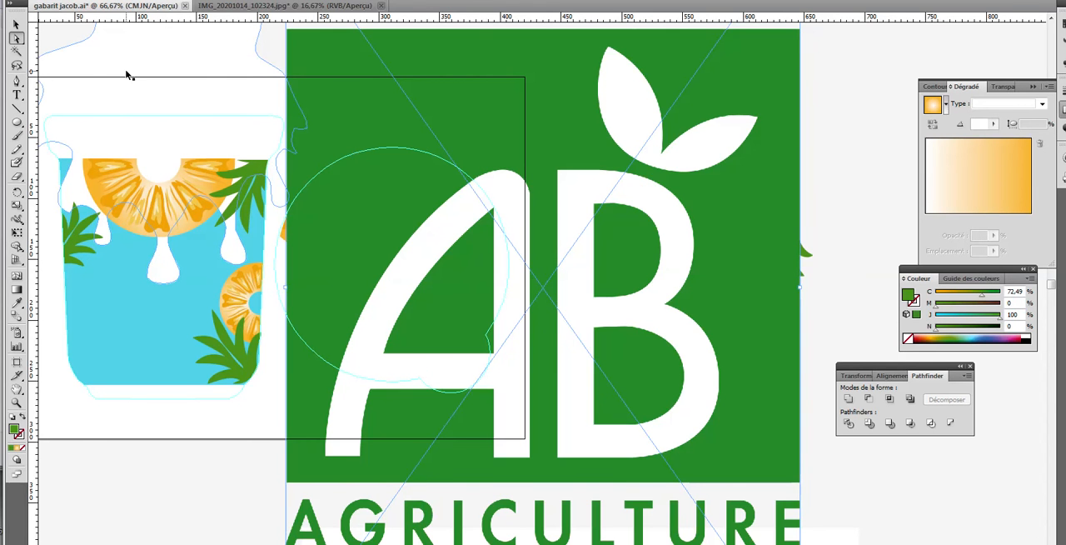
Move the imported AB logo off the artboard onto the empty canvas, clear of the loose green leaf
key(ctrl+minus)
key(ctrl+minus)
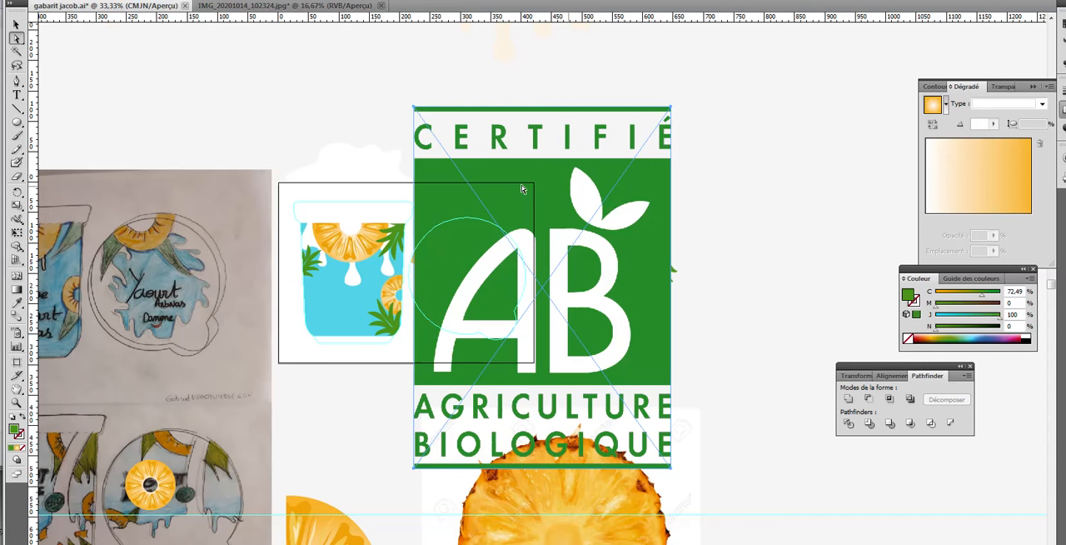
drag(483, 178, 718, 105)
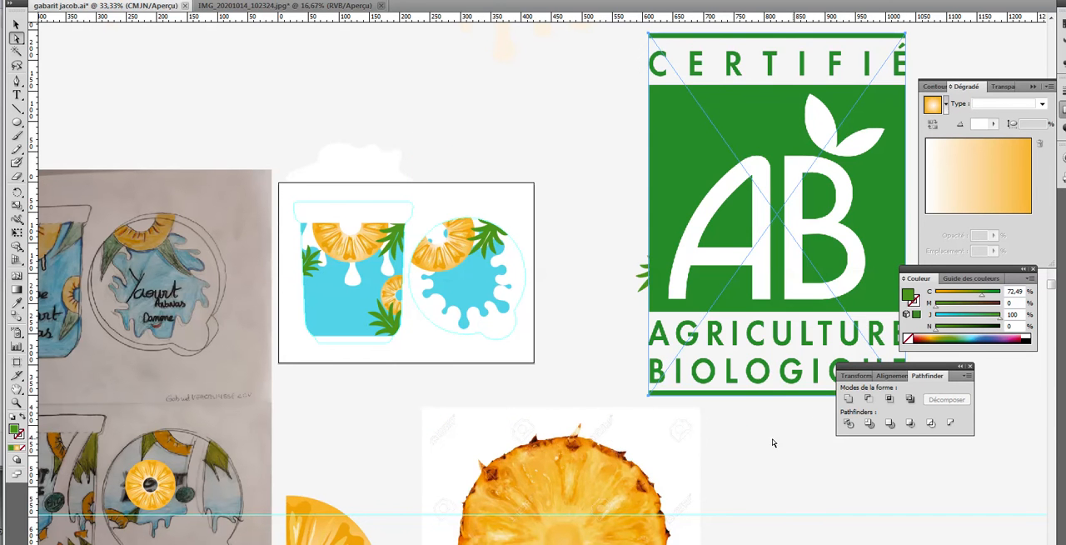
drag(759, 459, 303, 478)
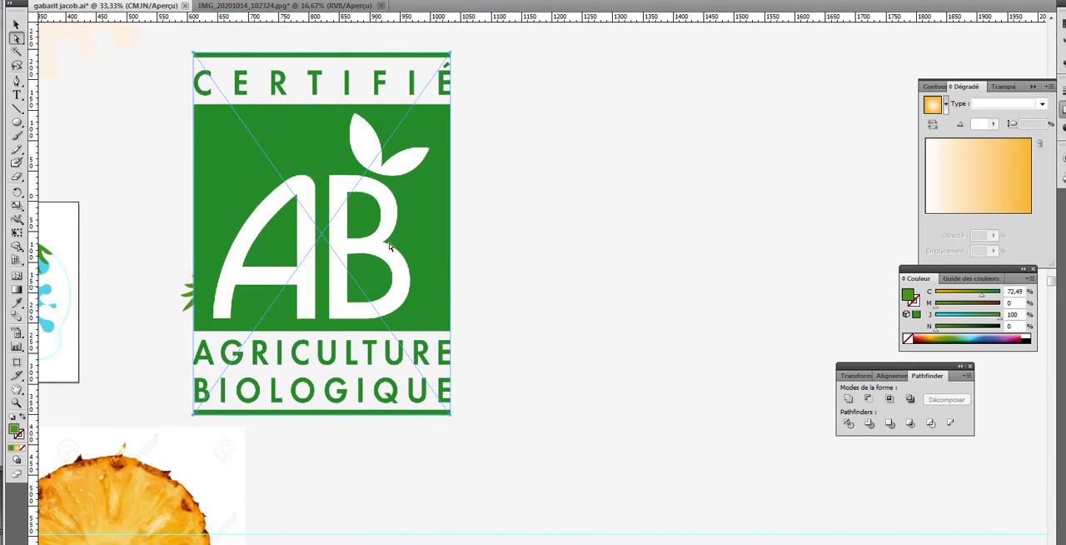
drag(410, 226, 747, 246)
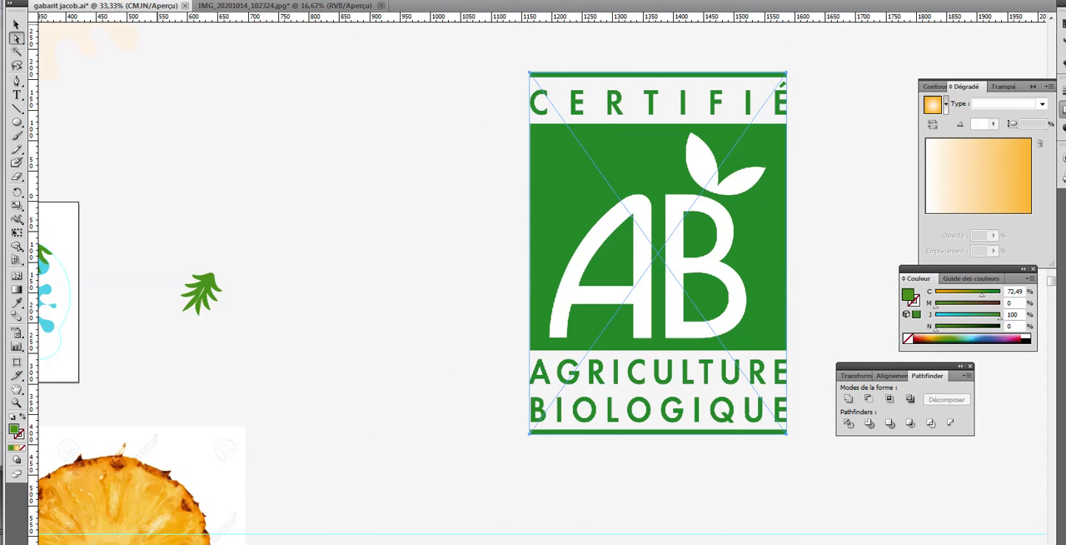
Convert the AB logo image to vector paths with Live Trace's create-and-expand option, and deselect it
click(115, 1)
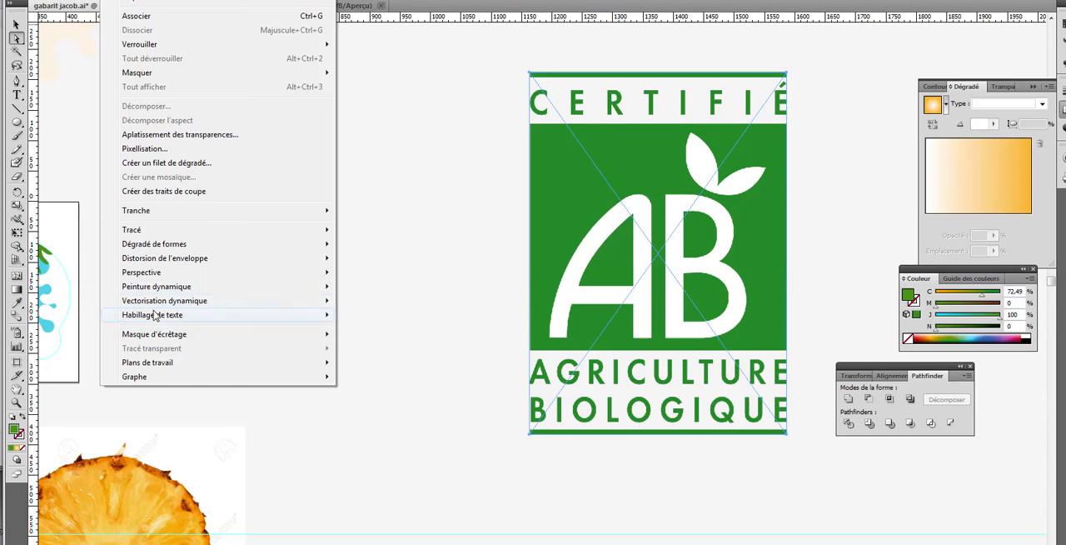
mouse_move(163, 306)
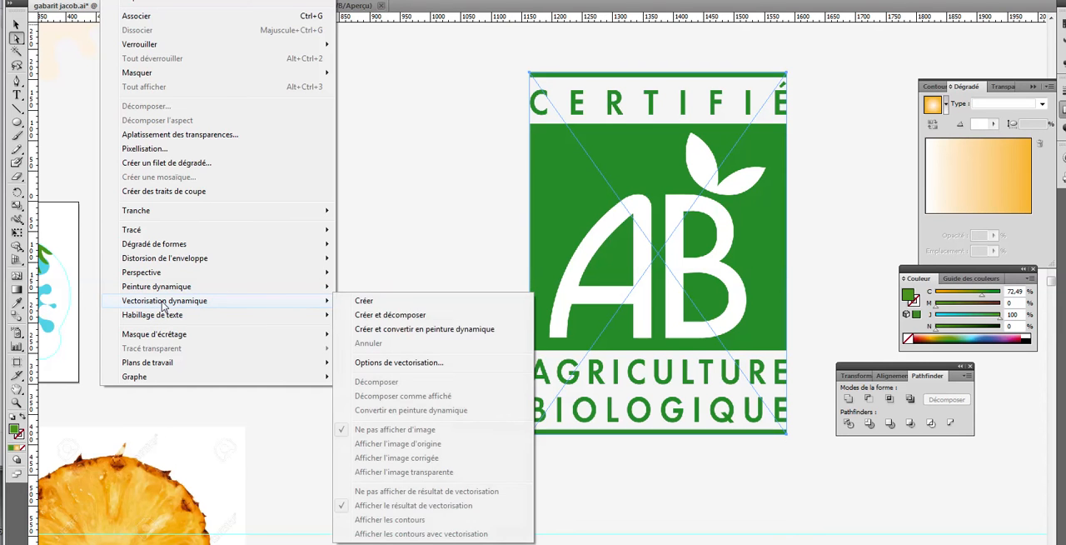
click(373, 314)
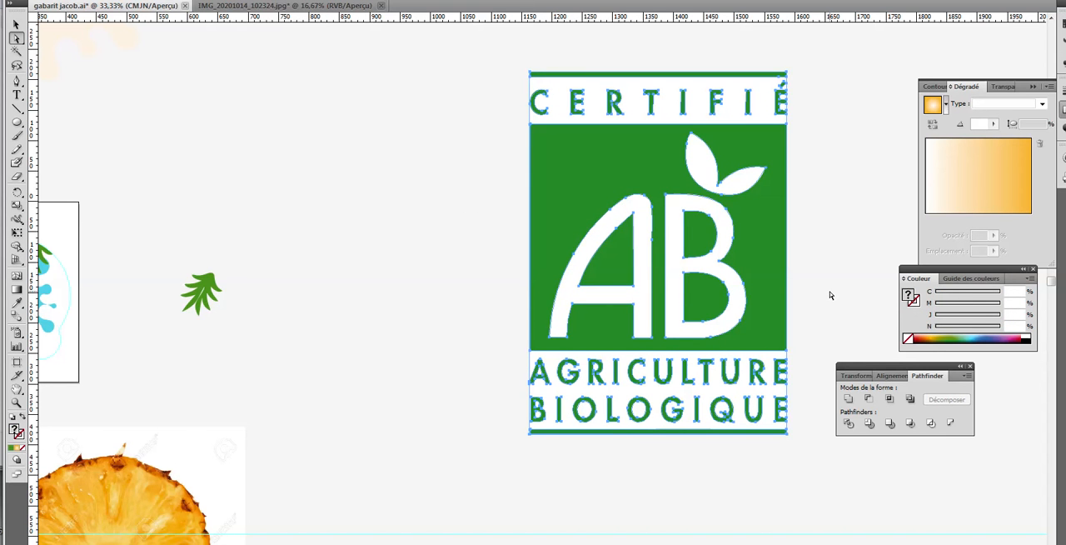
click(15, 24)
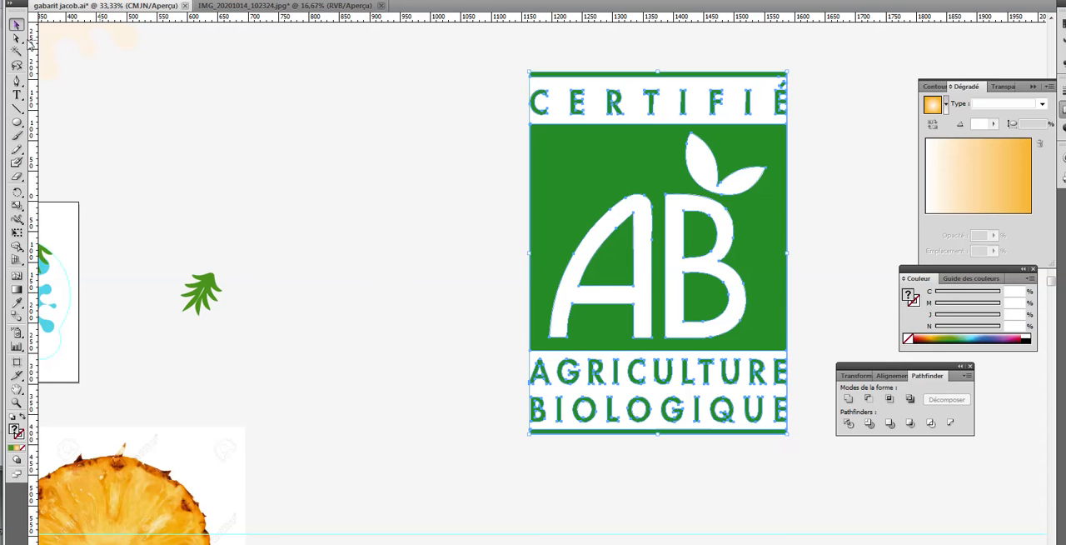
click(503, 400)
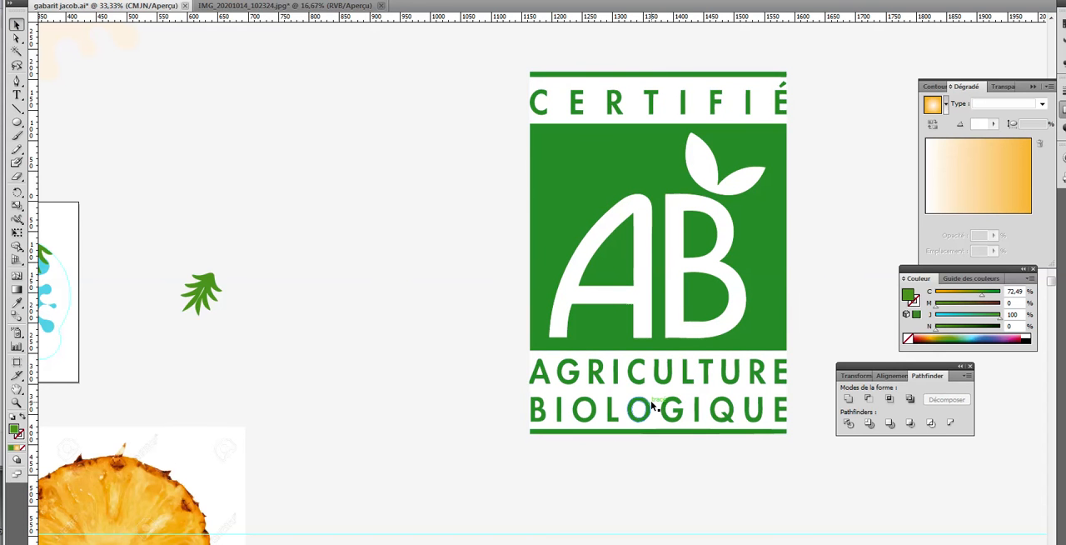
Apply the Expand command to the traced AB logo and keep the whole logo selected
click(542, 193)
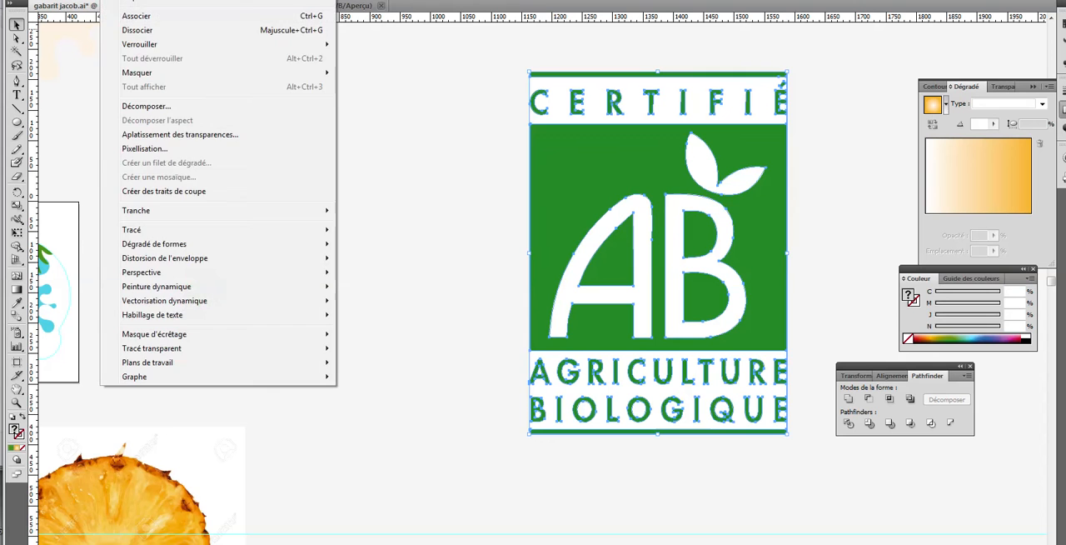
click(159, 106)
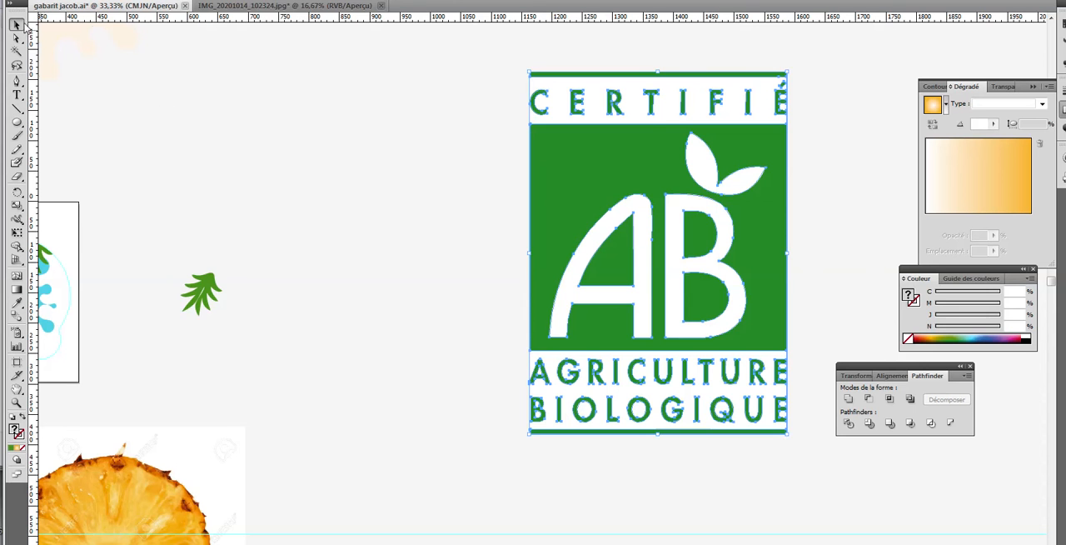
click(471, 108)
click(592, 138)
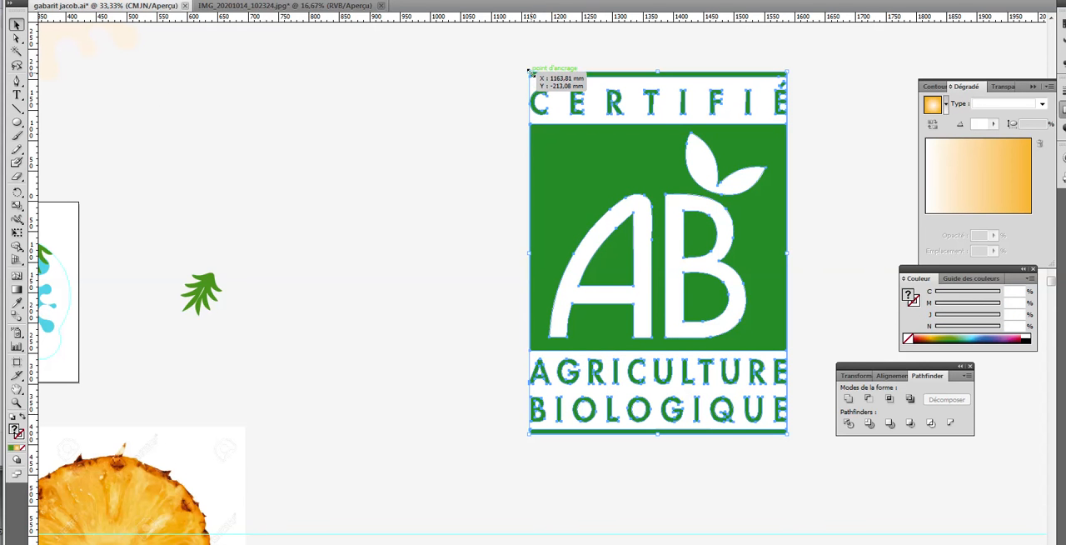
Scale the AB logo down to a small badge and place it on the pot's blue area below the left leaf
drag(531, 74, 385, 361)
drag(446, 255, 749, 195)
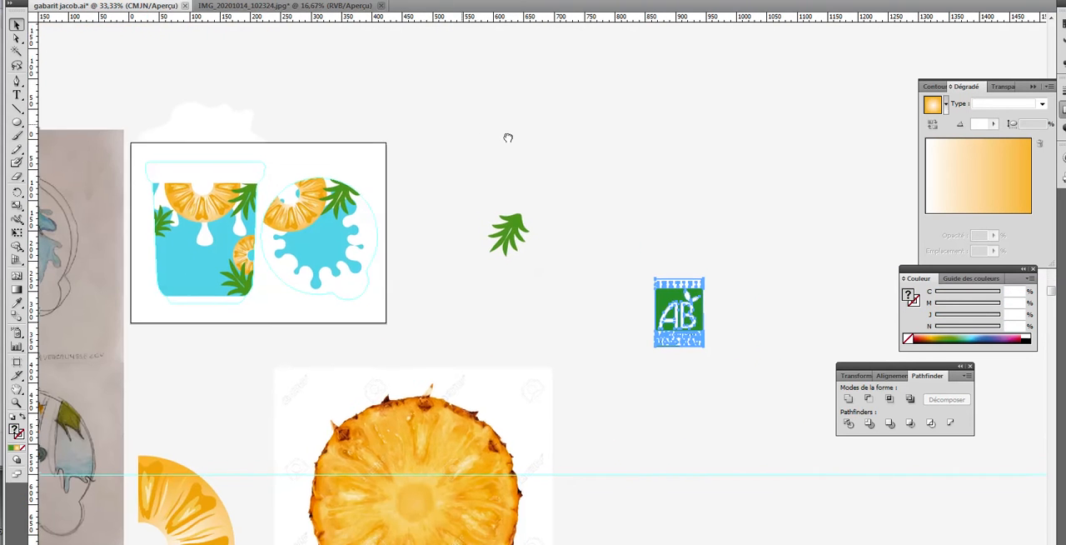
drag(508, 138, 677, 143)
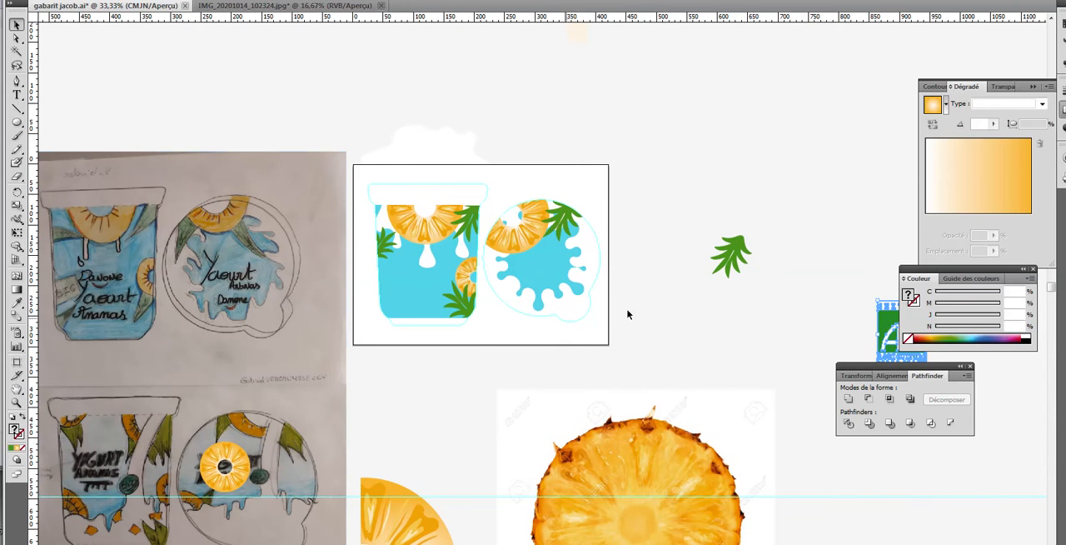
drag(884, 337, 392, 281)
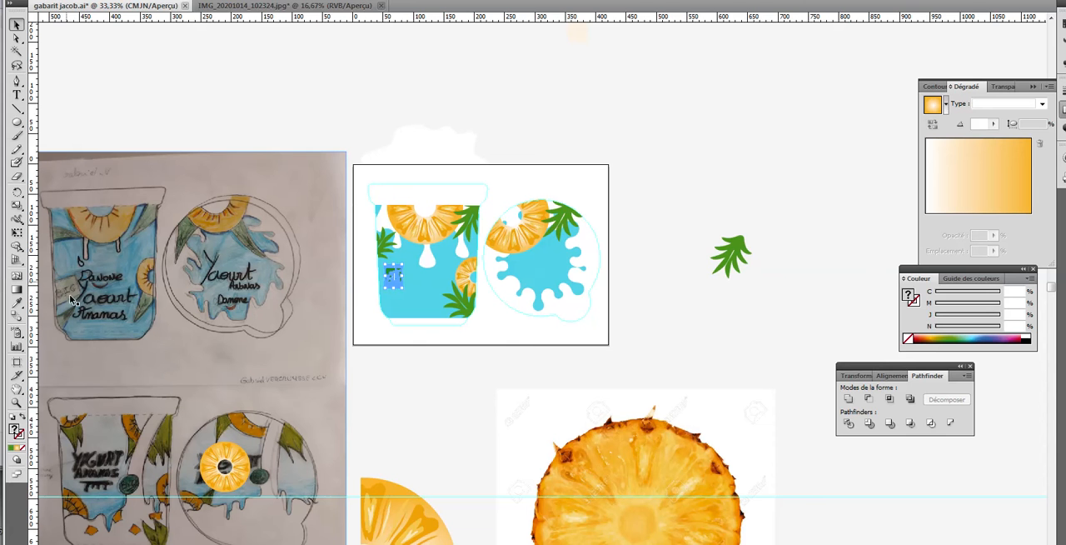
Move the AB logo to the lower-left corner of the pot's blue area, flush with the area's bottom edge
click(17, 402)
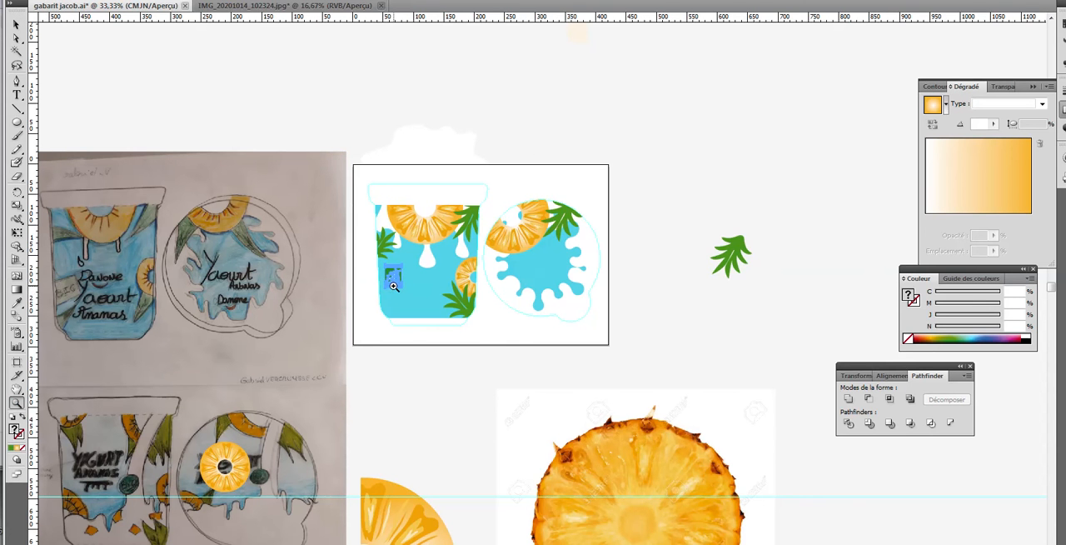
click(392, 286)
click(546, 280)
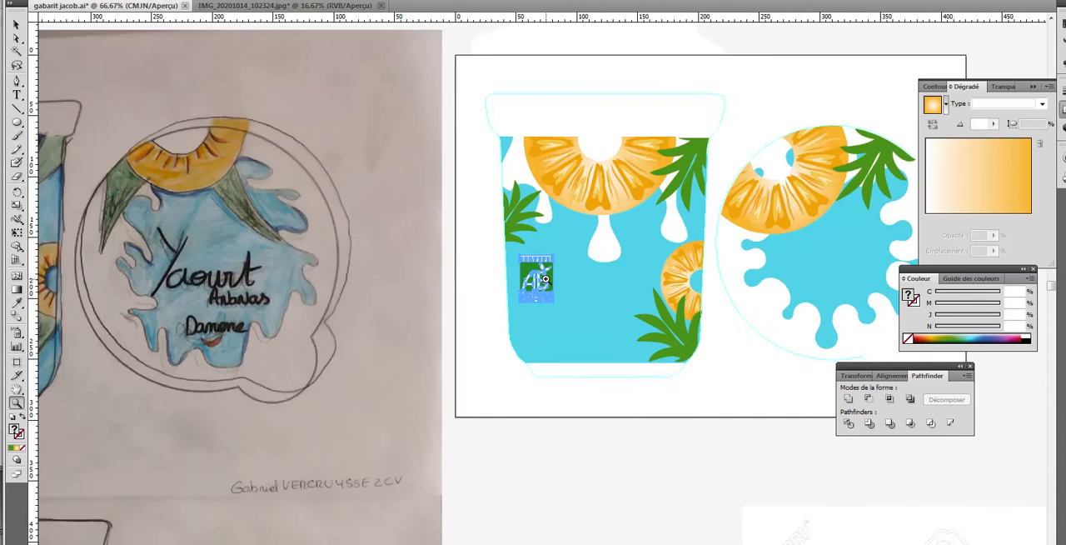
click(546, 280)
click(17, 24)
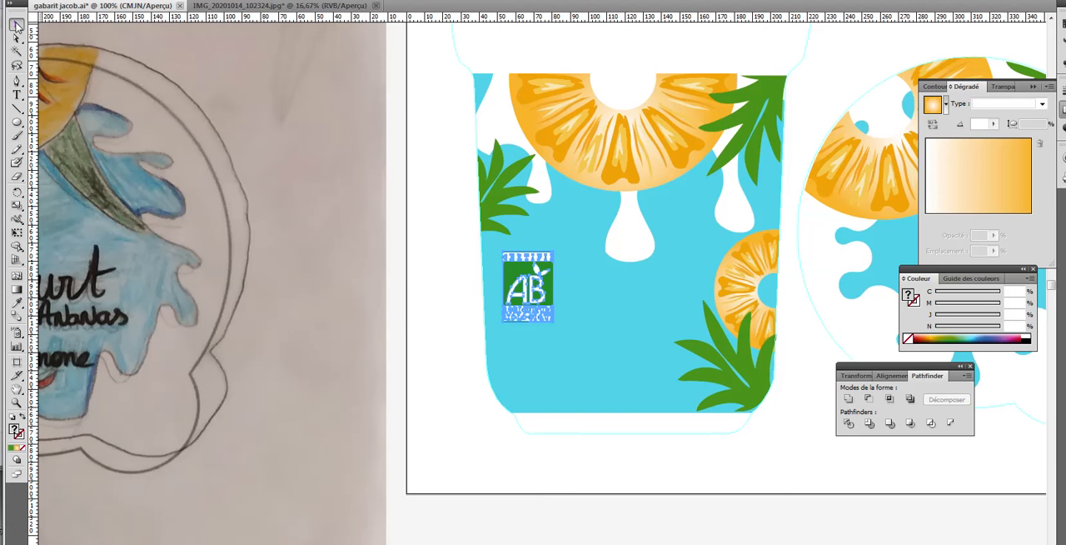
click(458, 309)
click(537, 304)
drag(524, 286, 538, 361)
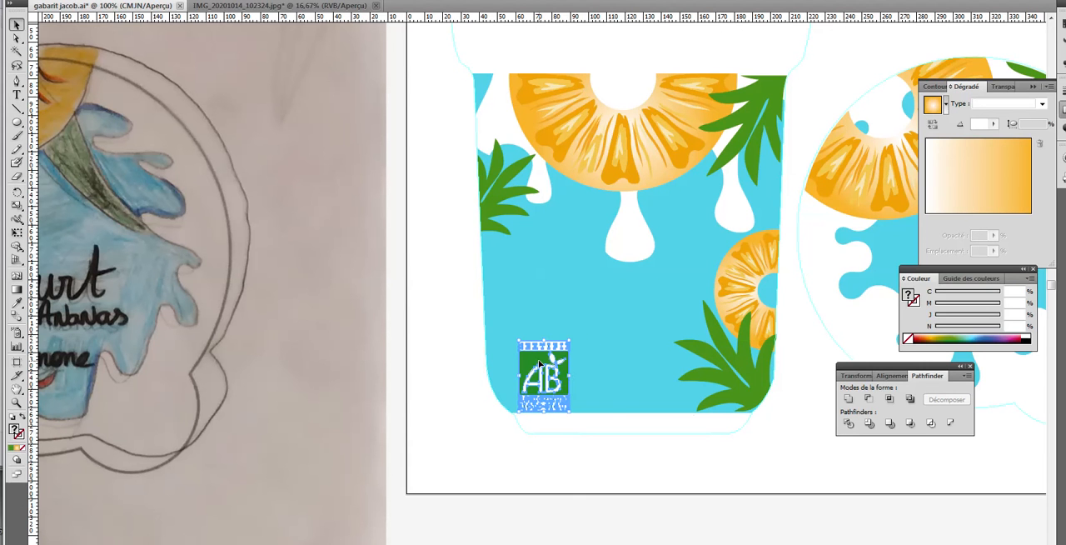
click(571, 456)
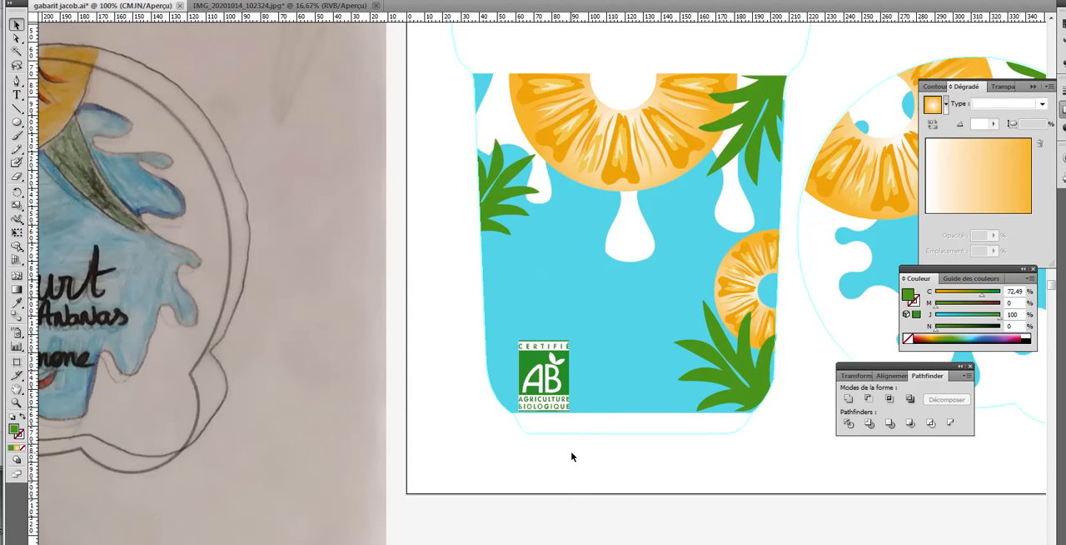
click(543, 364)
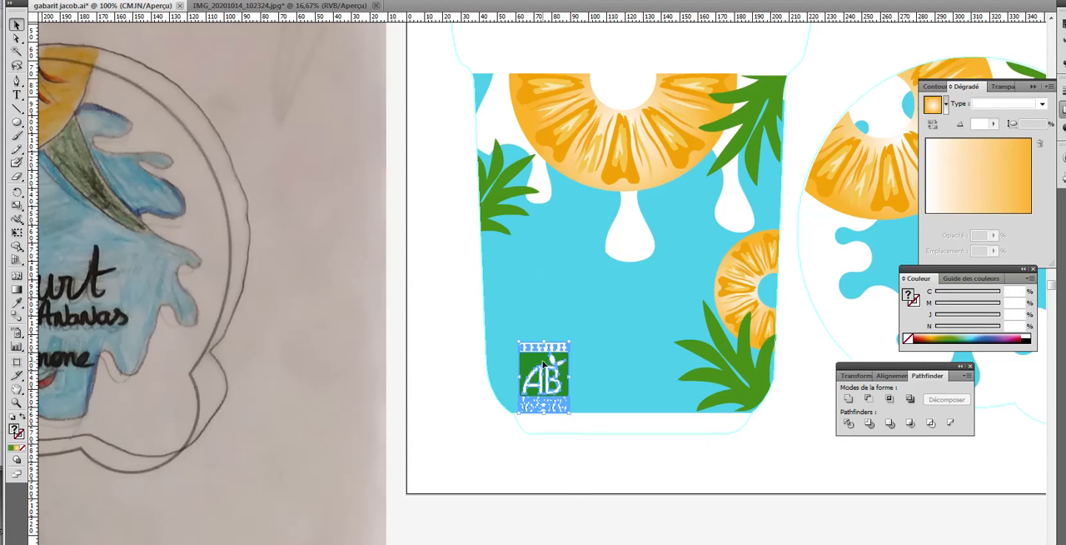
click(792, 454)
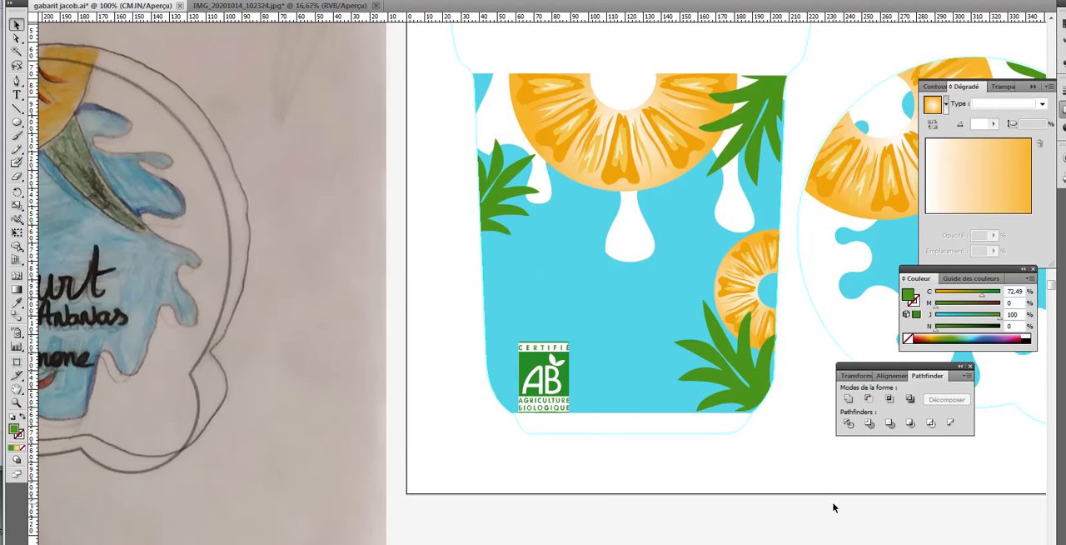
Duplicate the AB logo onto the left side of the lid, overlapping the lower edge of the pineapple slice
drag(760, 460, 473, 452)
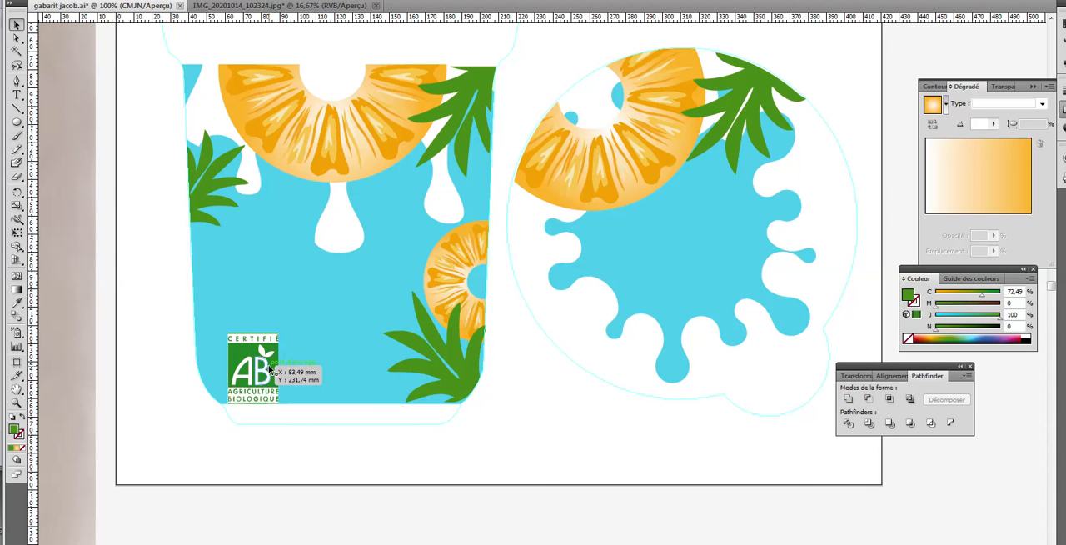
drag(269, 368, 575, 209)
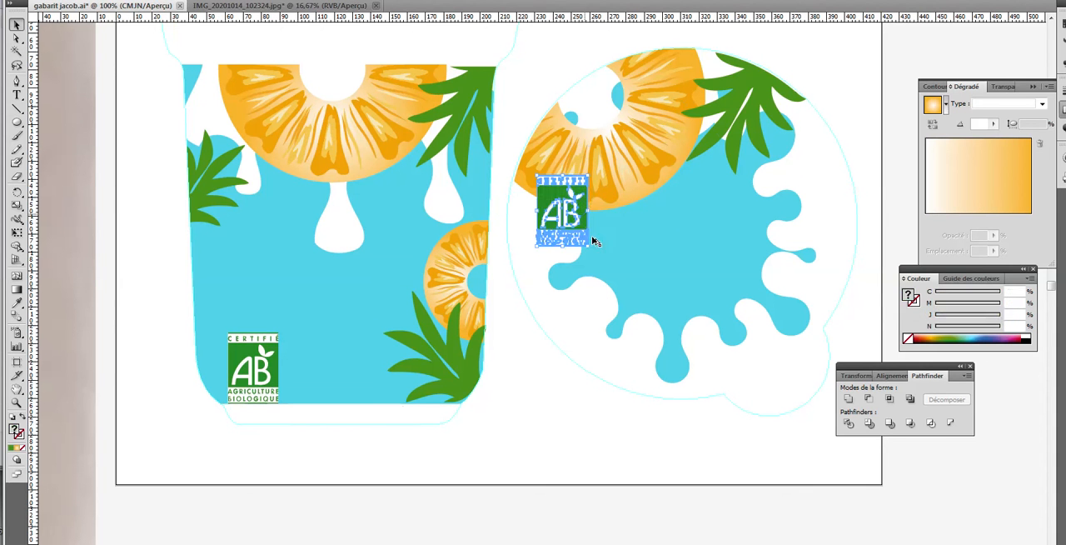
click(542, 405)
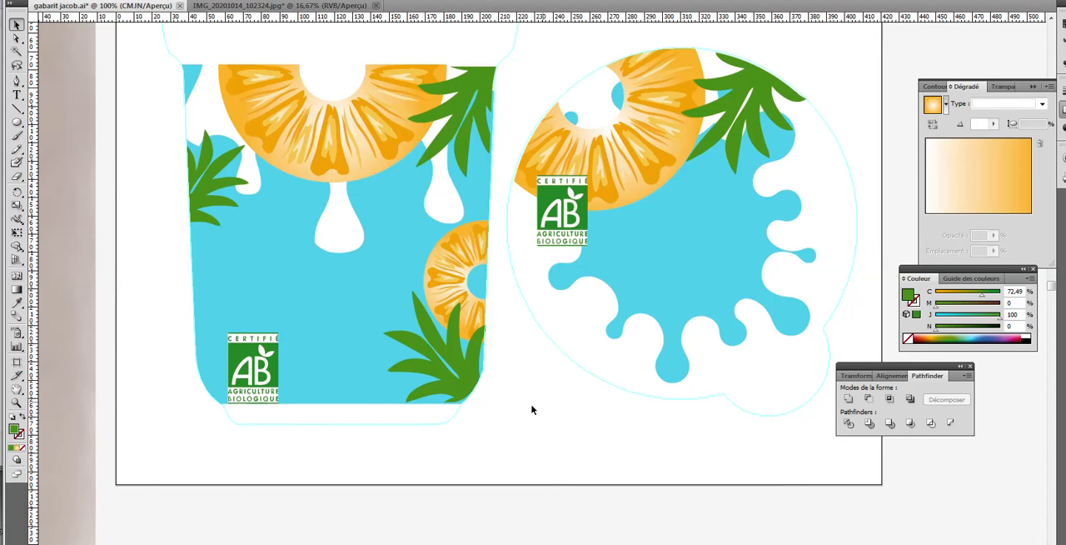
mouse_move(225, 539)
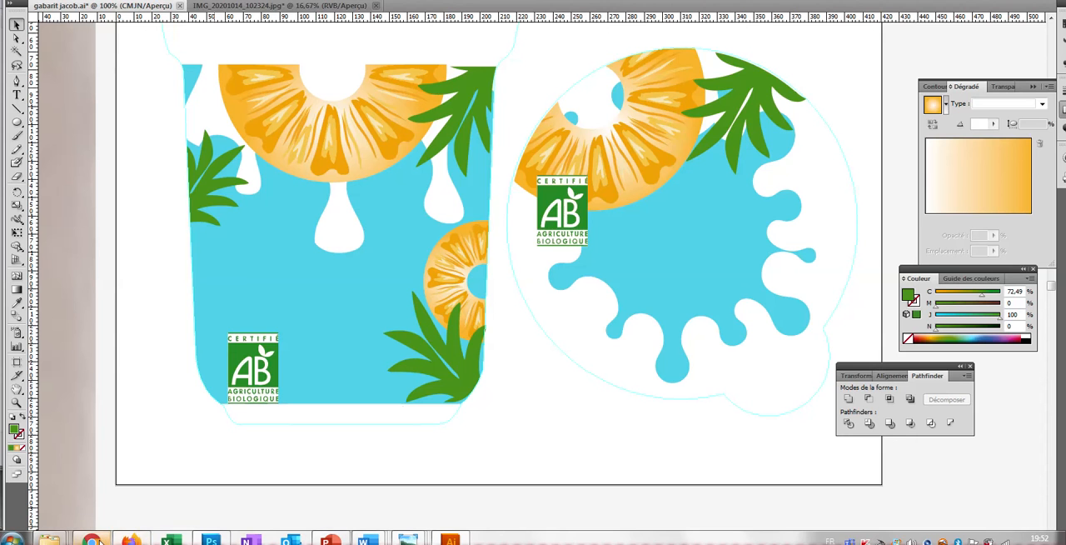
Switch to the web browser, search Google for dafont and open the DaFont website
click(94, 540)
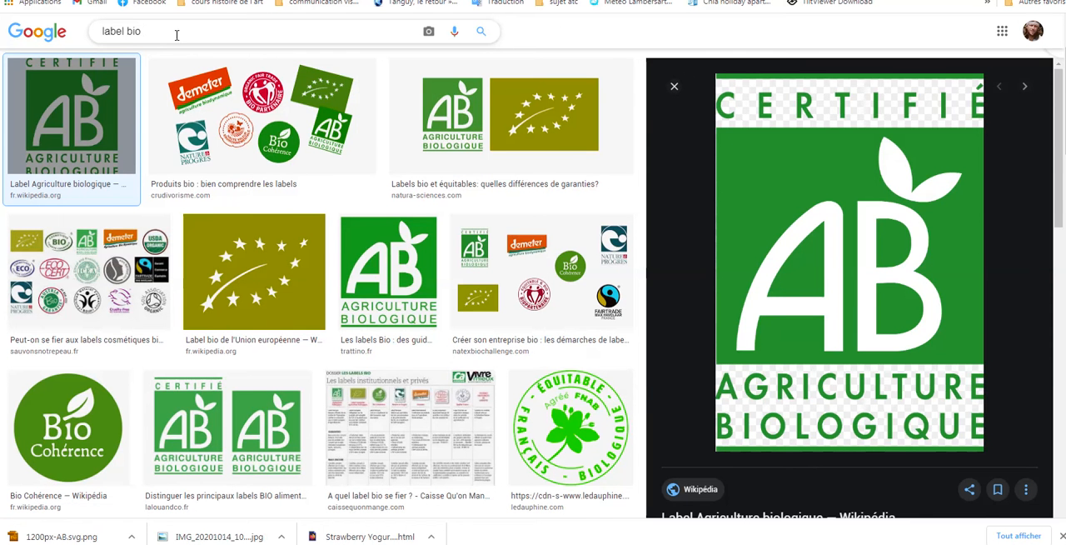
scroll(190, 42, up, 2)
scroll(190, 41, up, 1)
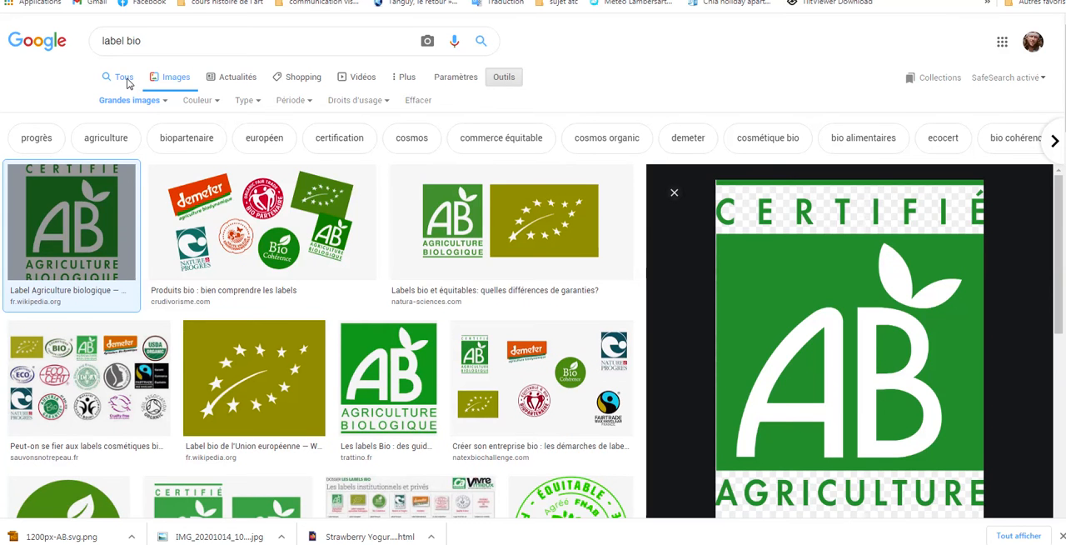
click(124, 77)
click(179, 43)
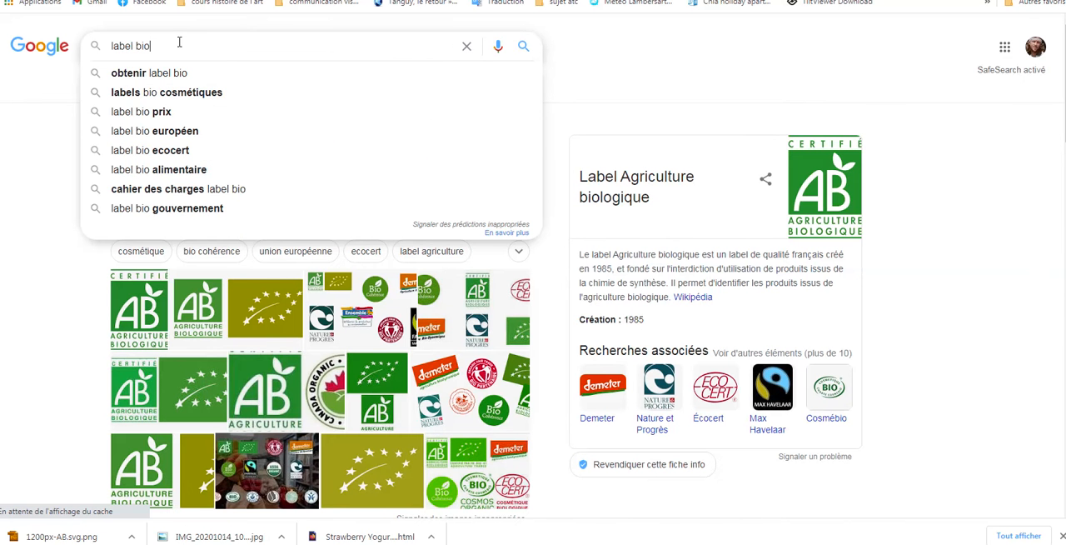
drag(179, 44, 108, 46)
text(dafon)
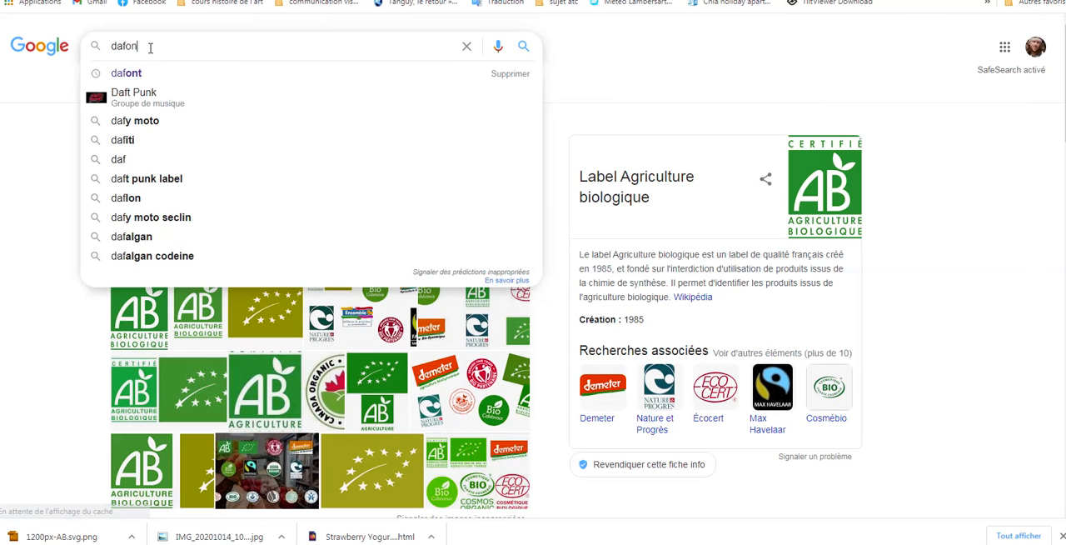
text(t)
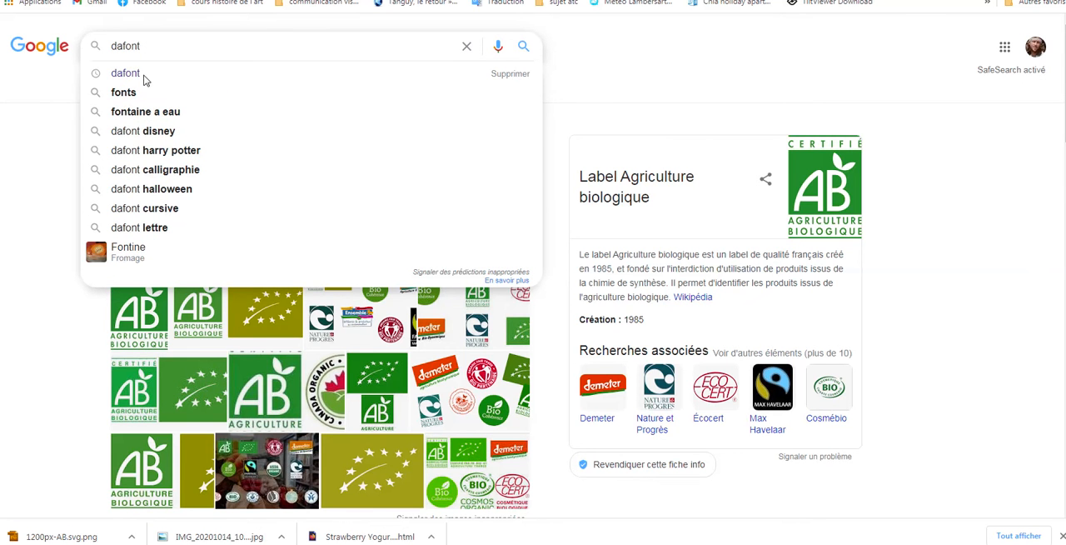
click(142, 77)
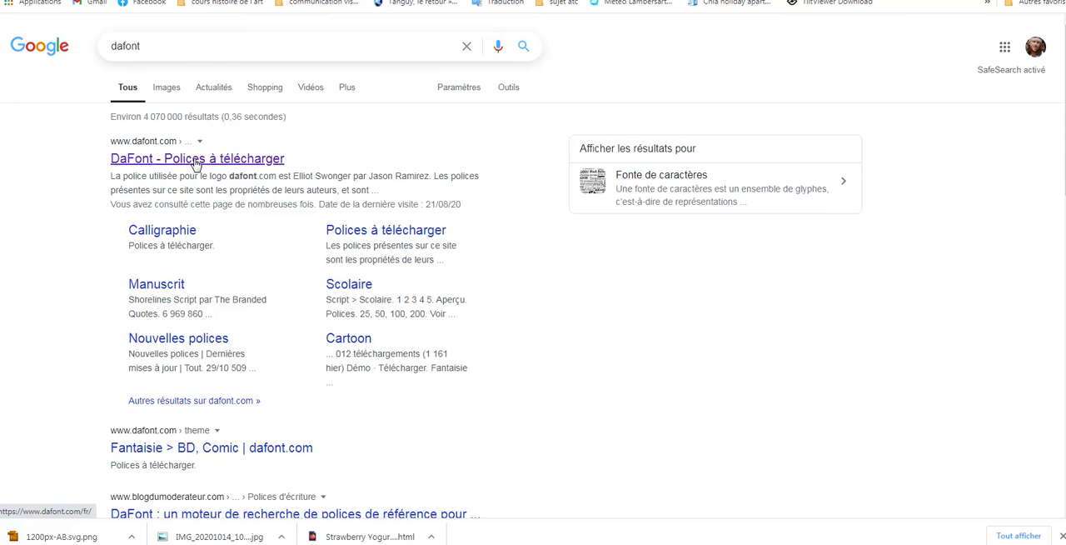
click(196, 159)
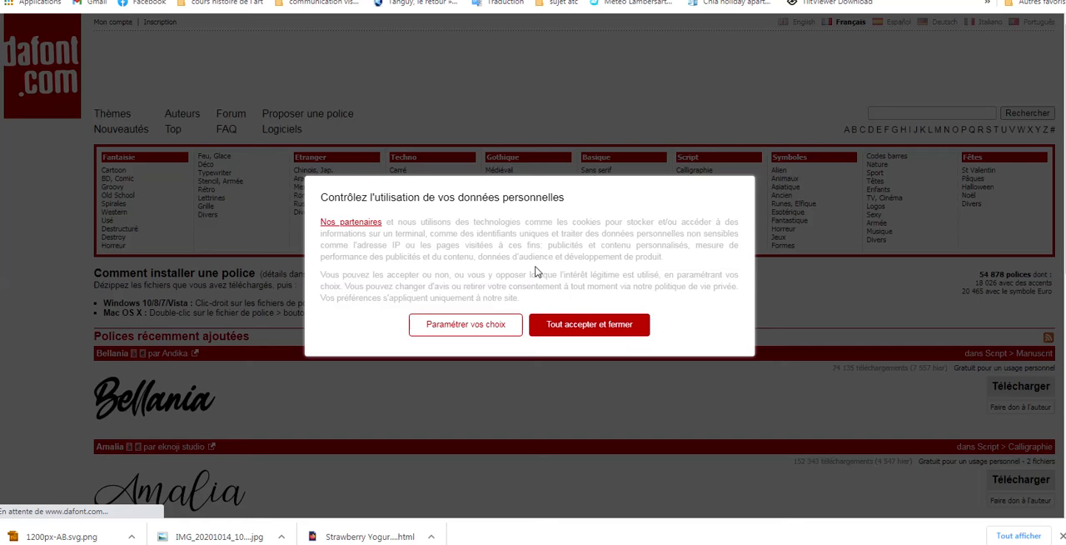
Browse the recently added fonts on DaFont and open the Brush category of the Script fonts
scroll(566, 273, down, 1)
click(565, 324)
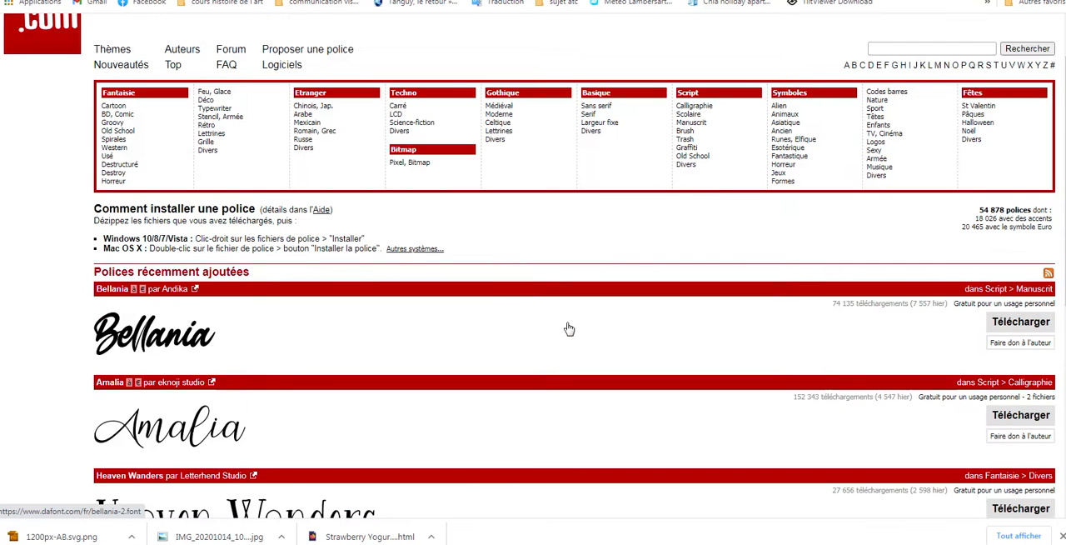
scroll(575, 324, down, 4)
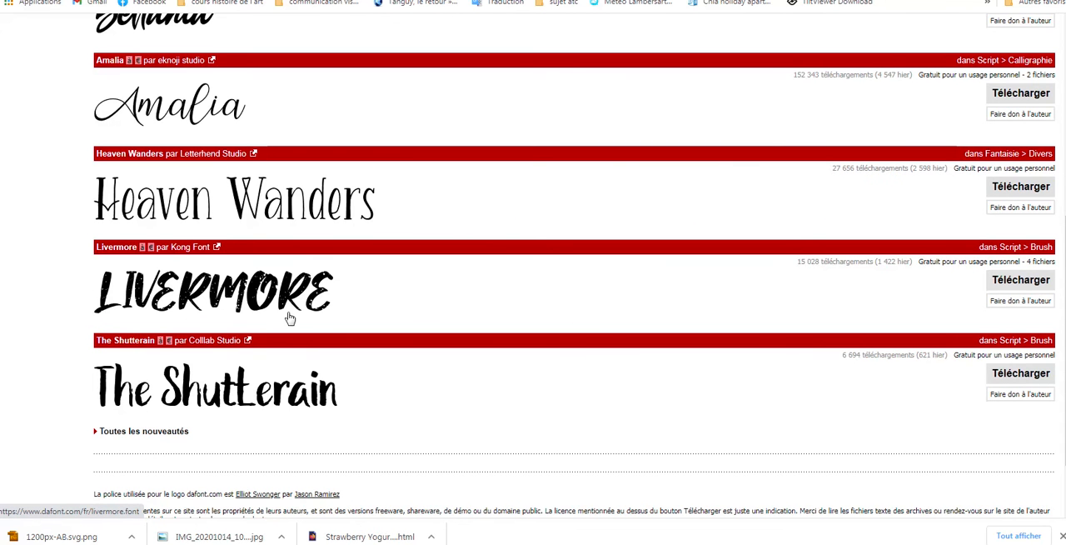
scroll(442, 302, up, 5)
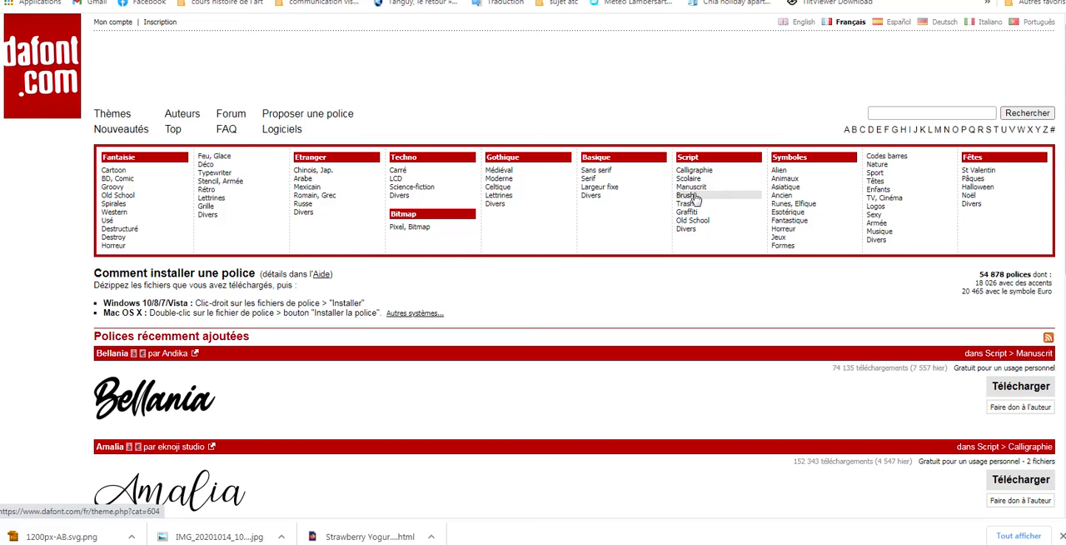
click(692, 198)
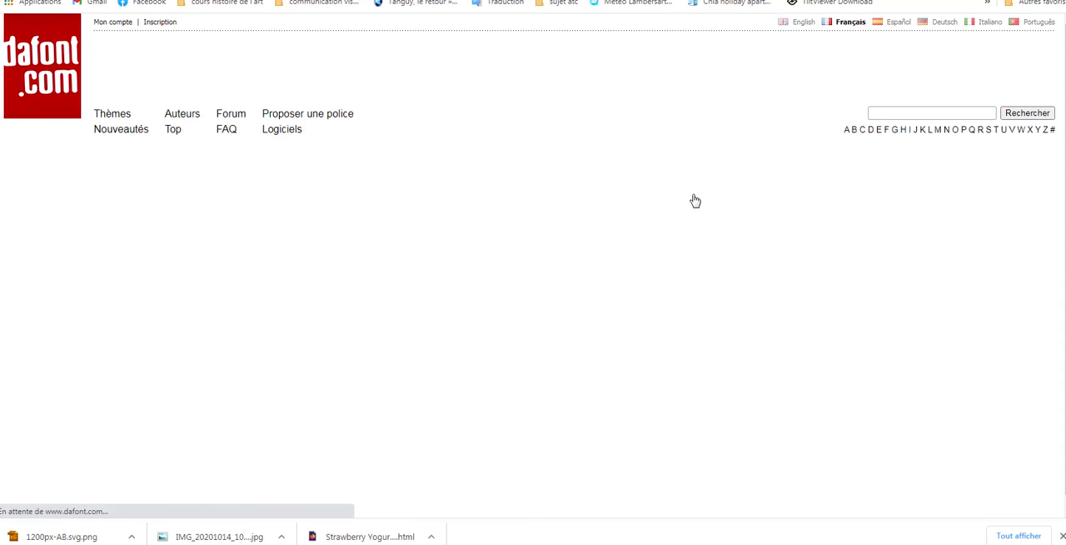
Look through the Brush fonts and download the Kathen font
scroll(543, 300, down, 5)
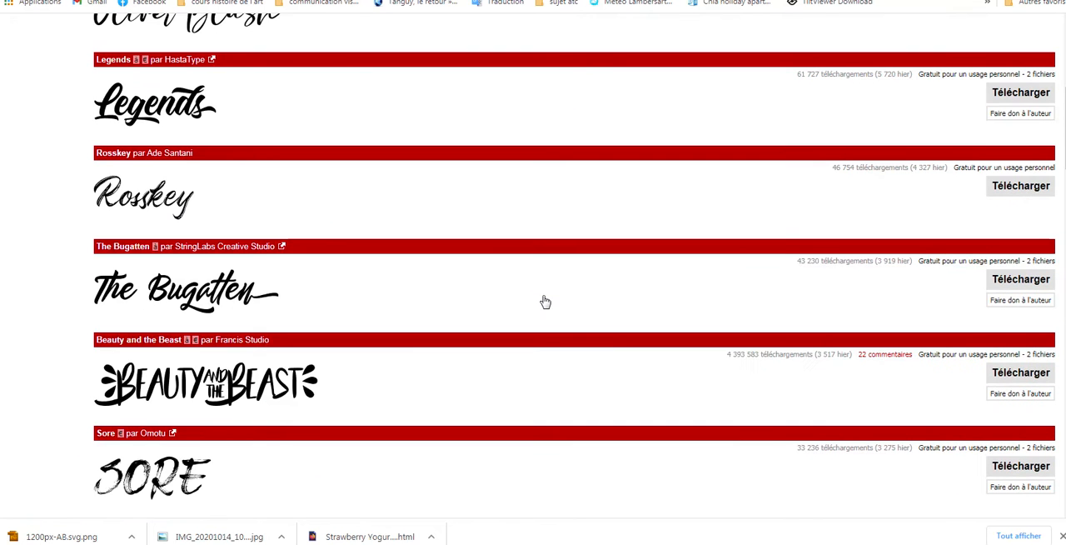
scroll(544, 300, down, 1)
scroll(545, 302, down, 3)
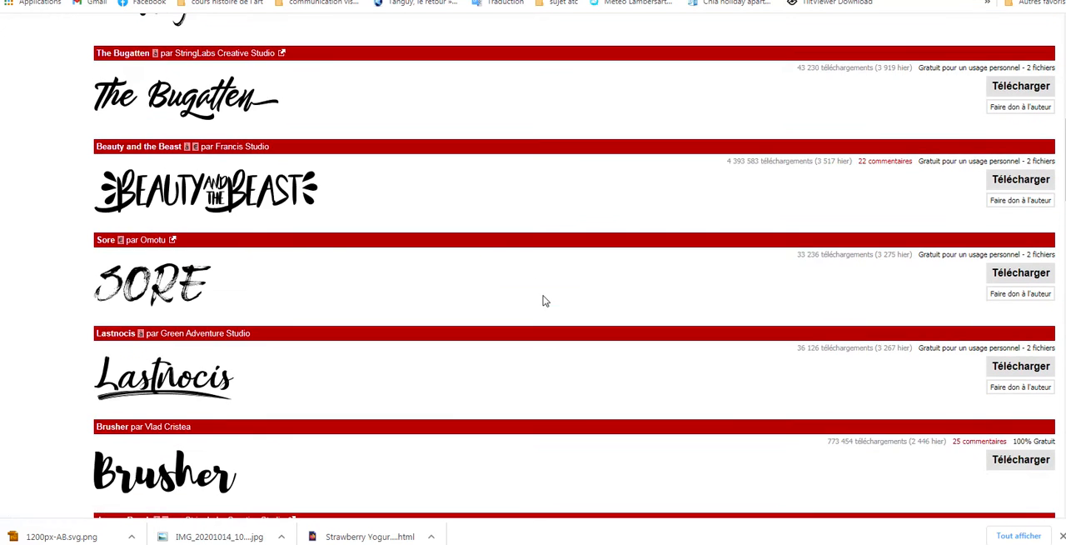
scroll(544, 301, down, 5)
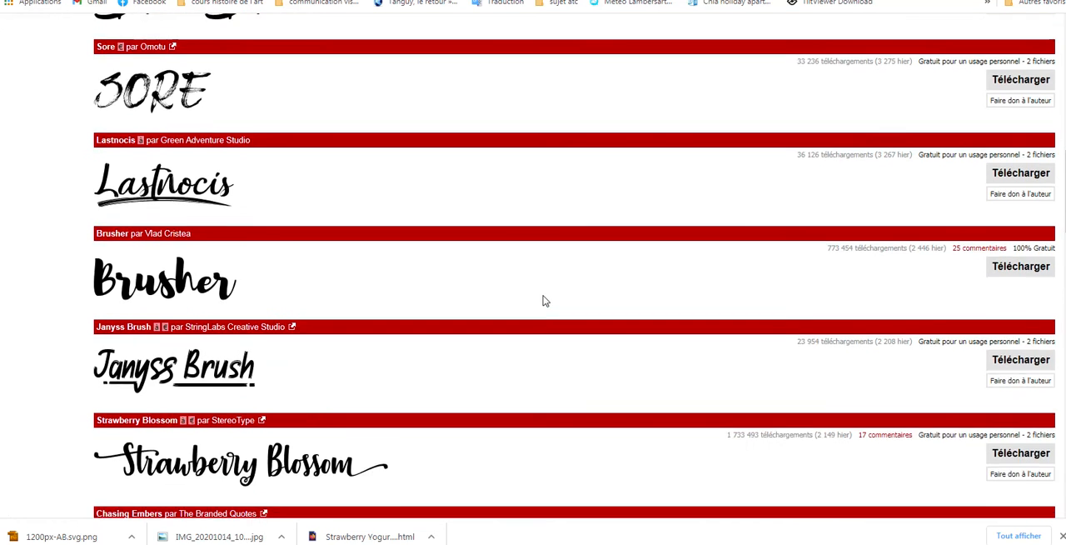
scroll(543, 301, down, 2)
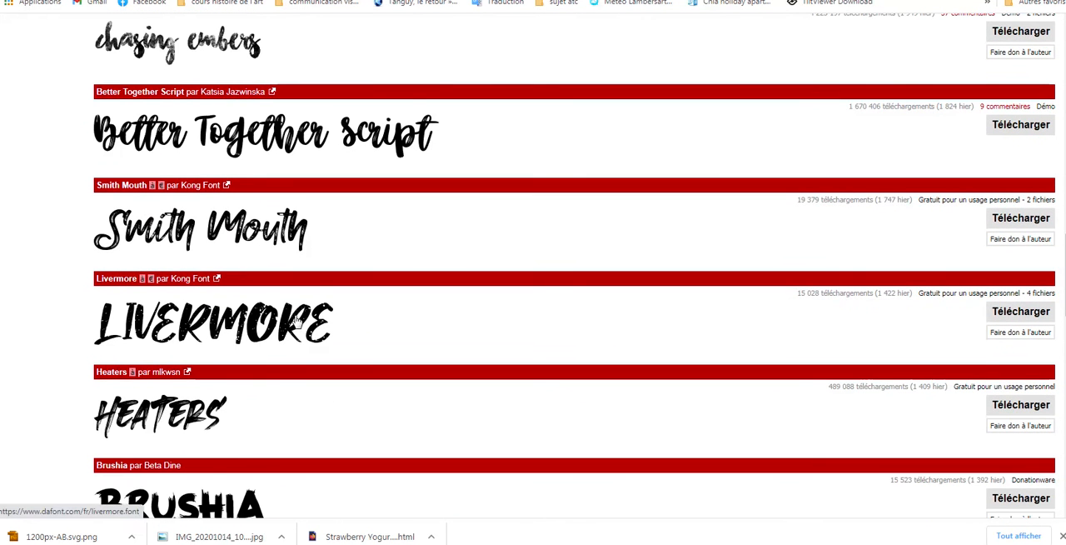
scroll(300, 317, down, 3)
scroll(304, 314, down, 3)
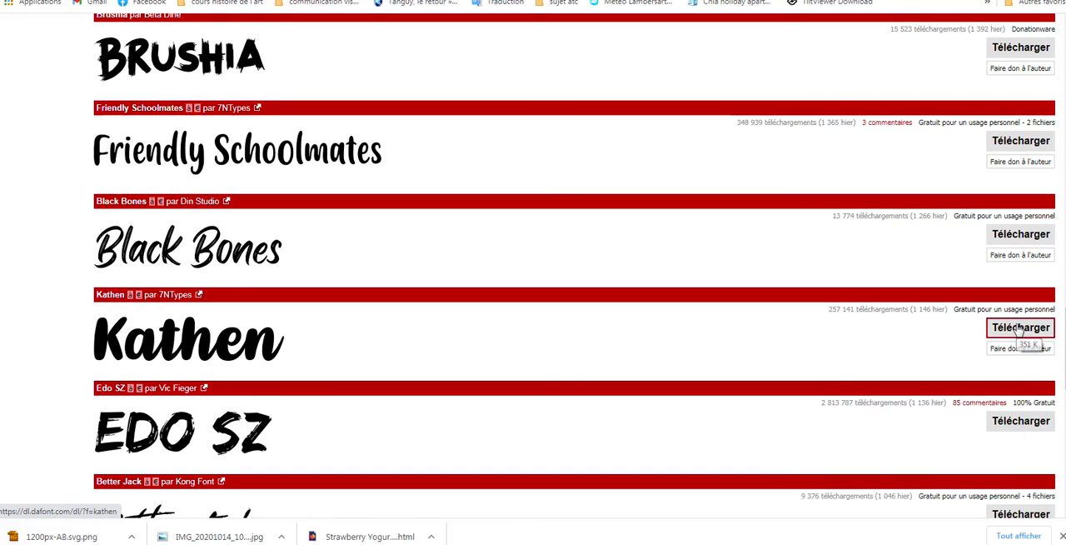
click(1019, 328)
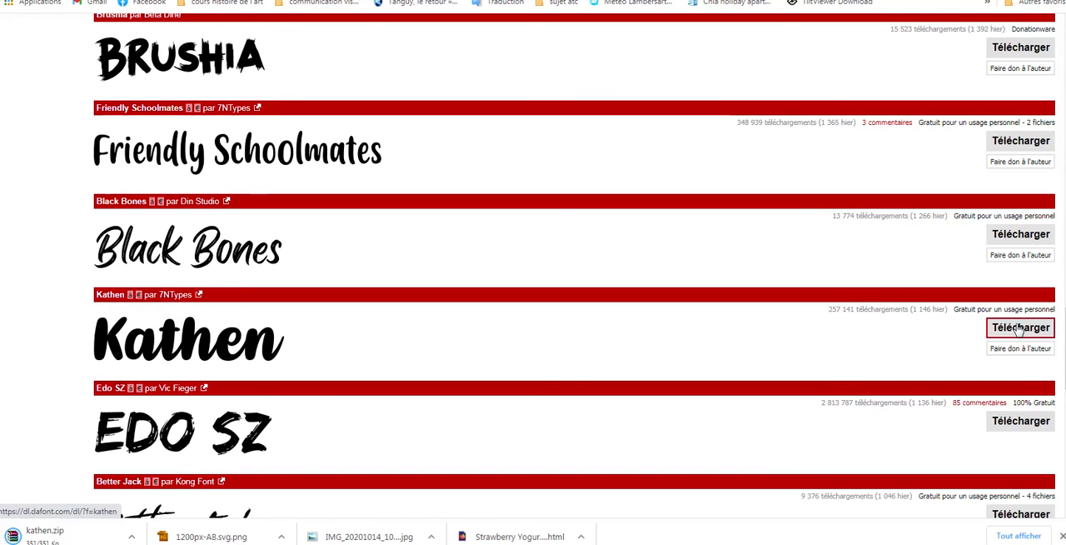
Show the downloaded kathen.zip in its folder and open the archive in WinRAR
click(131, 537)
click(180, 495)
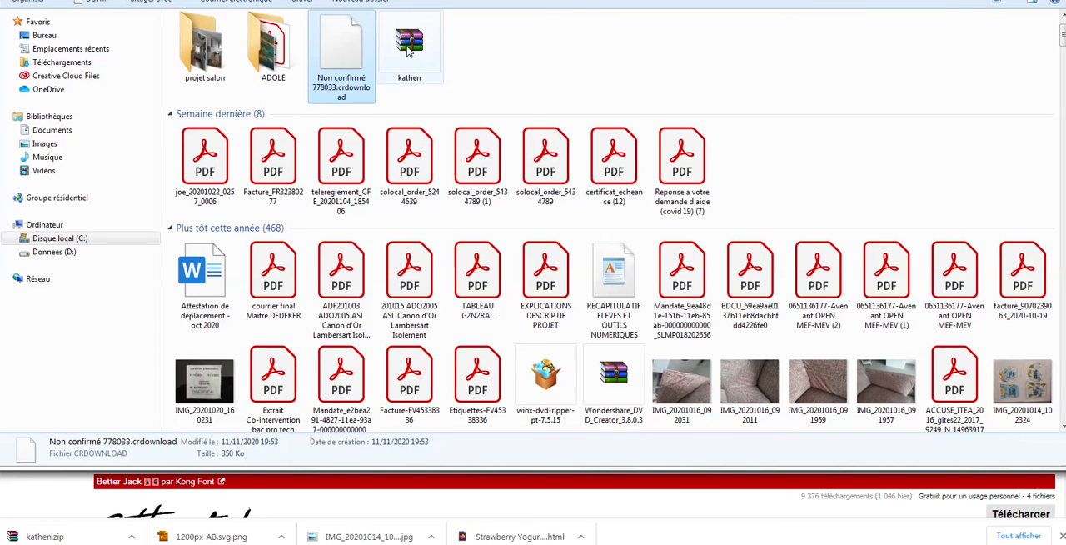
click(409, 45)
click(468, 59)
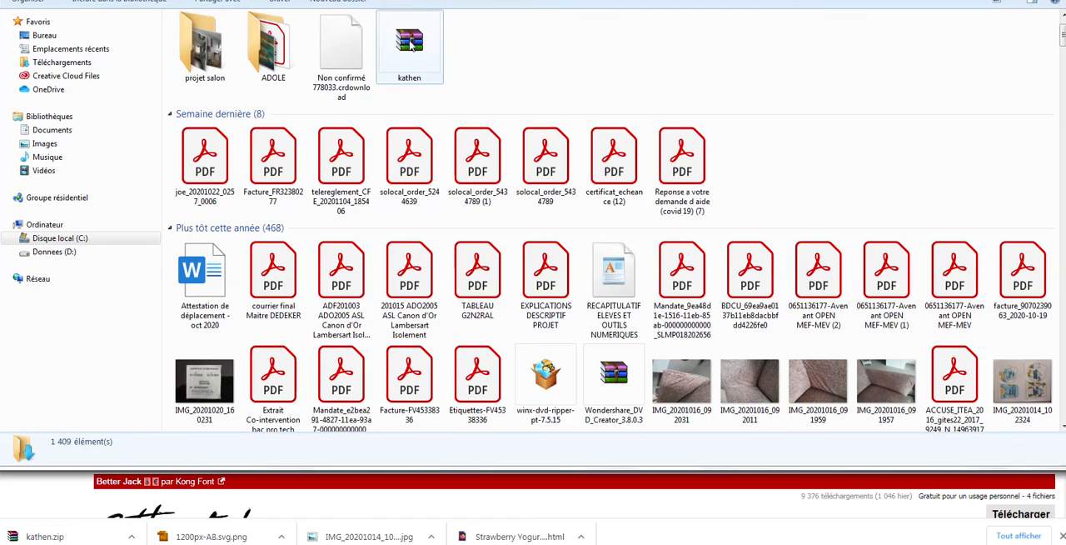
click(410, 44)
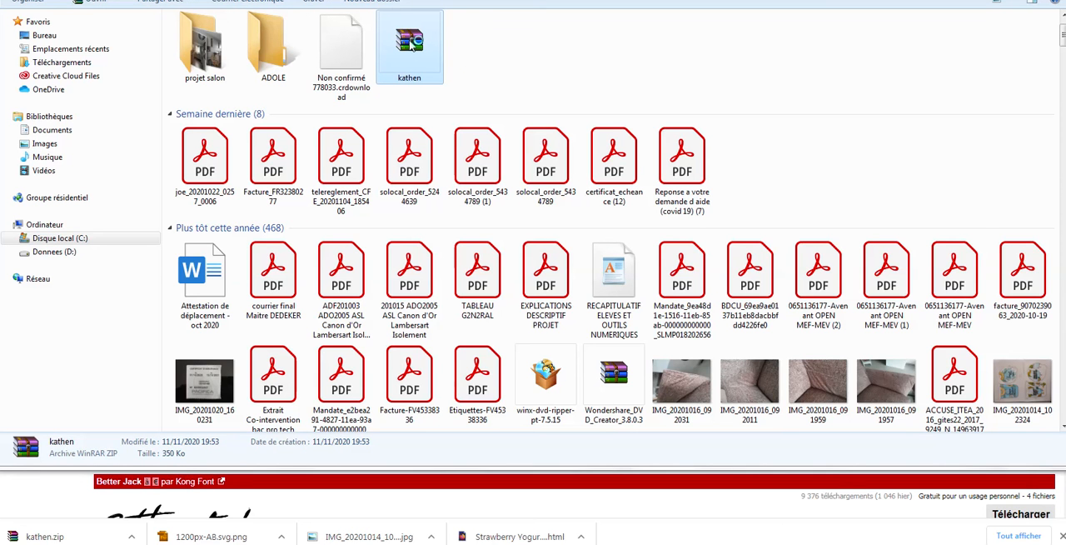
double_click(410, 46)
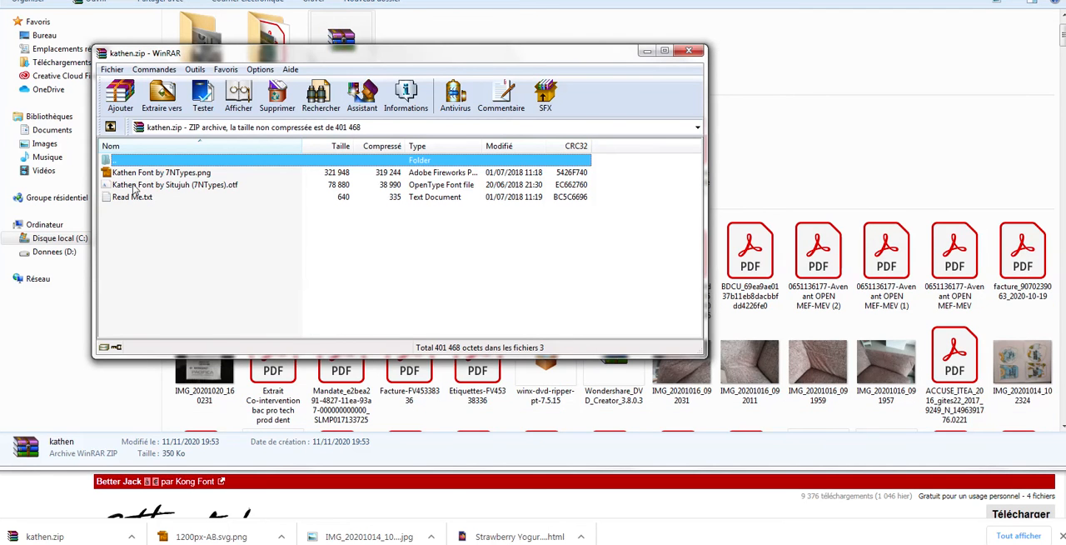
Install the Kathen font from the archive's OTF file, then return to the packaging document in Illustrator
click(131, 187)
double_click(132, 186)
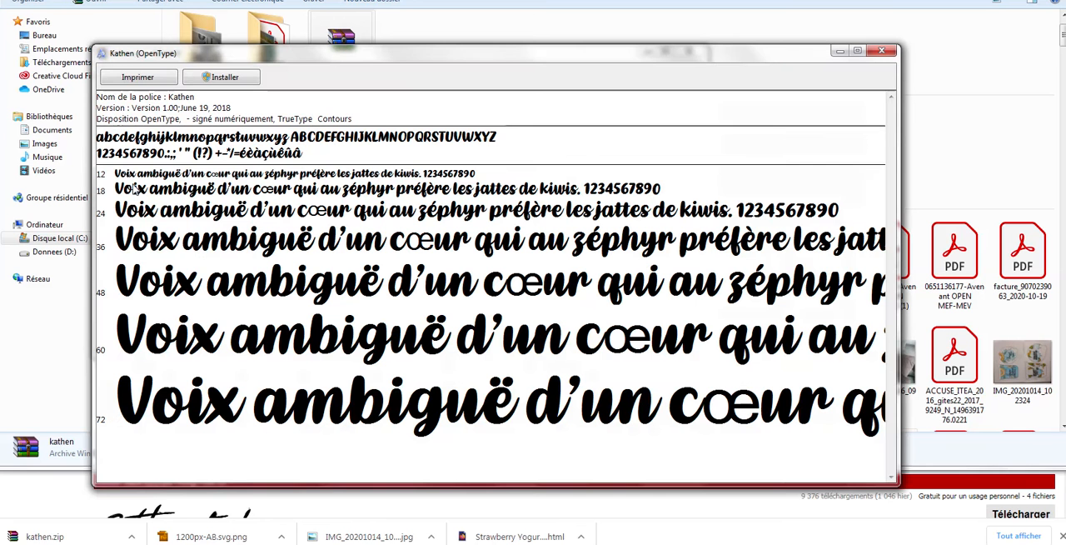
click(235, 78)
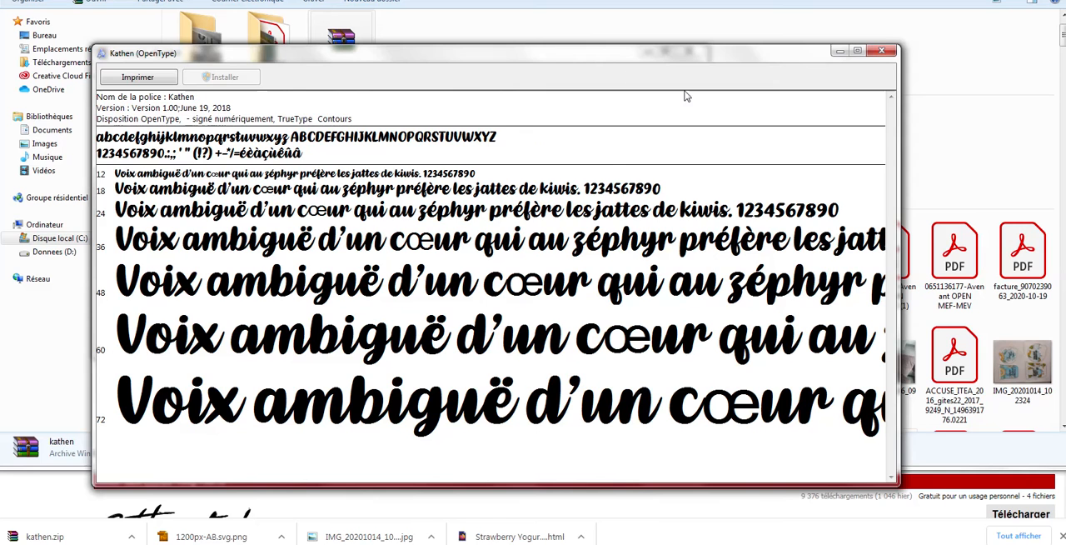
click(881, 51)
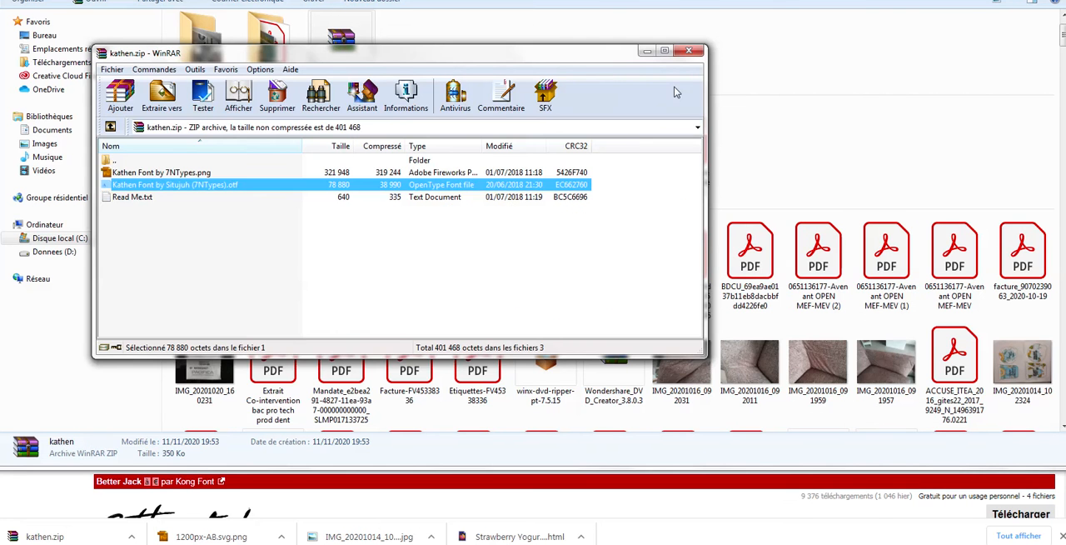
click(687, 51)
key(super+Down)
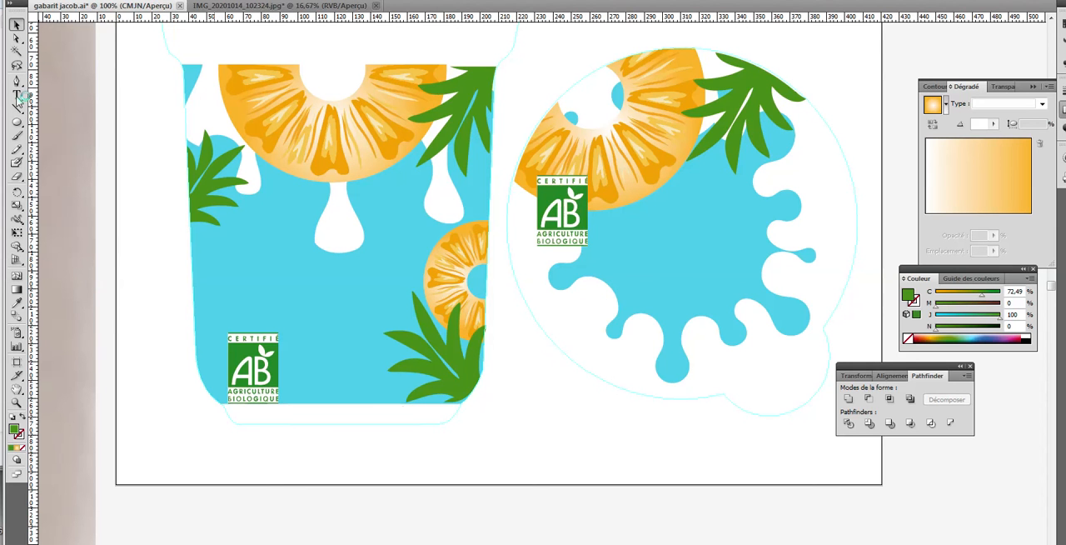
Add the point text YOGURT in black below the pot and lid, and enlarge it to roughly half the pot's width
click(17, 96)
click(17, 95)
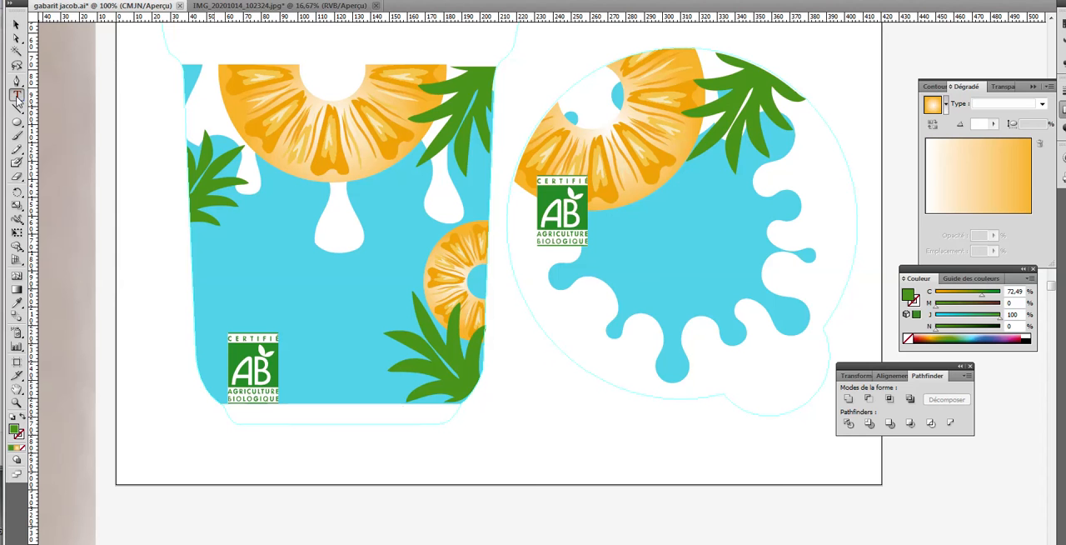
click(514, 431)
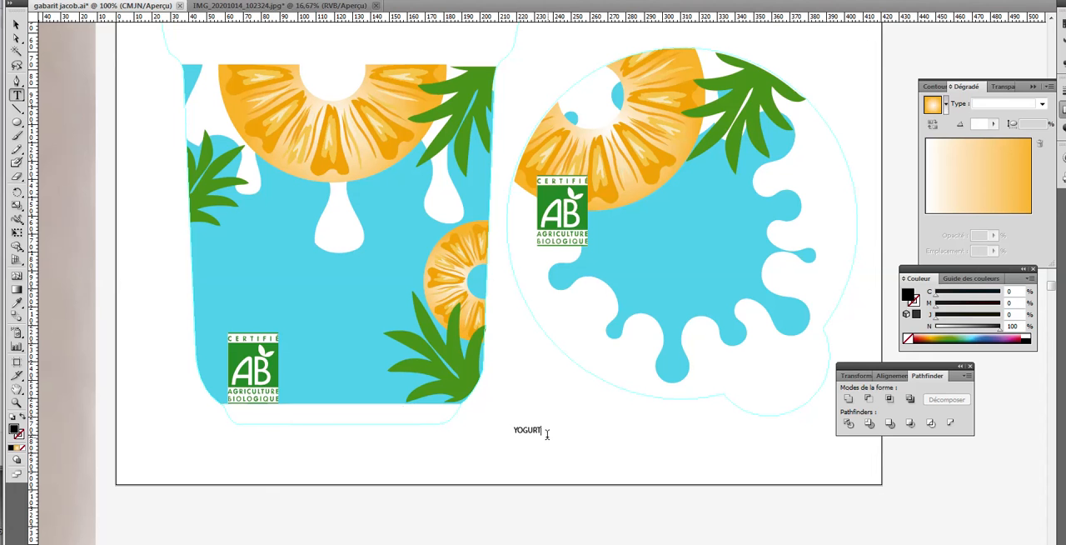
key(Escape)
drag(542, 435, 624, 473)
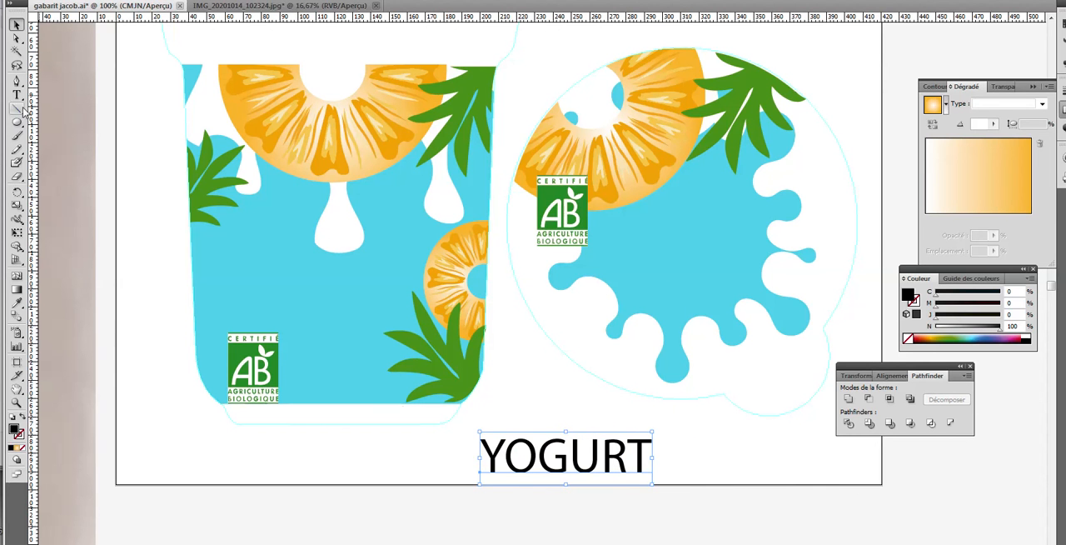
Change the font of the whole YOGURT text to Kathen
click(17, 94)
click(486, 468)
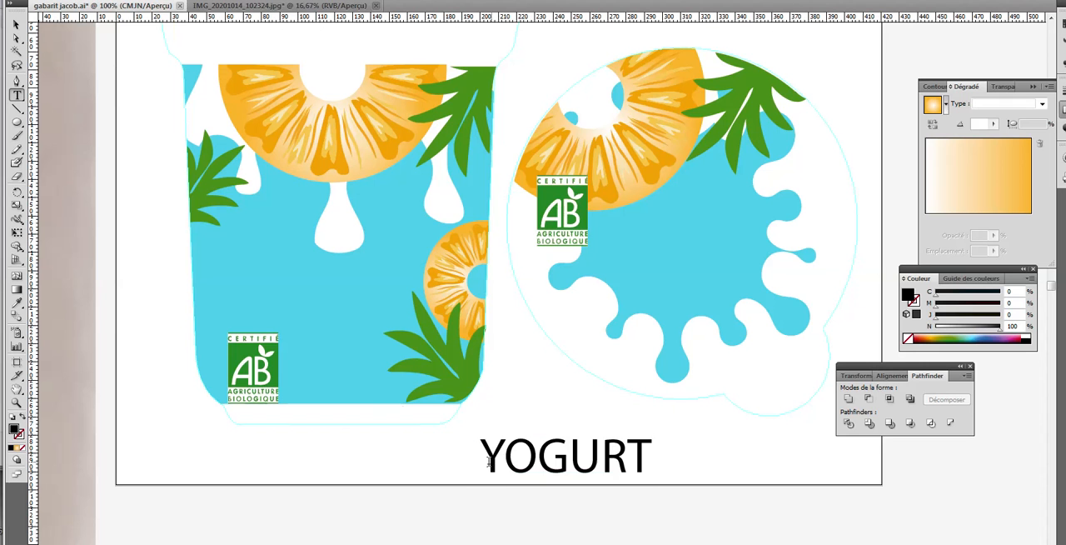
double_click(497, 460)
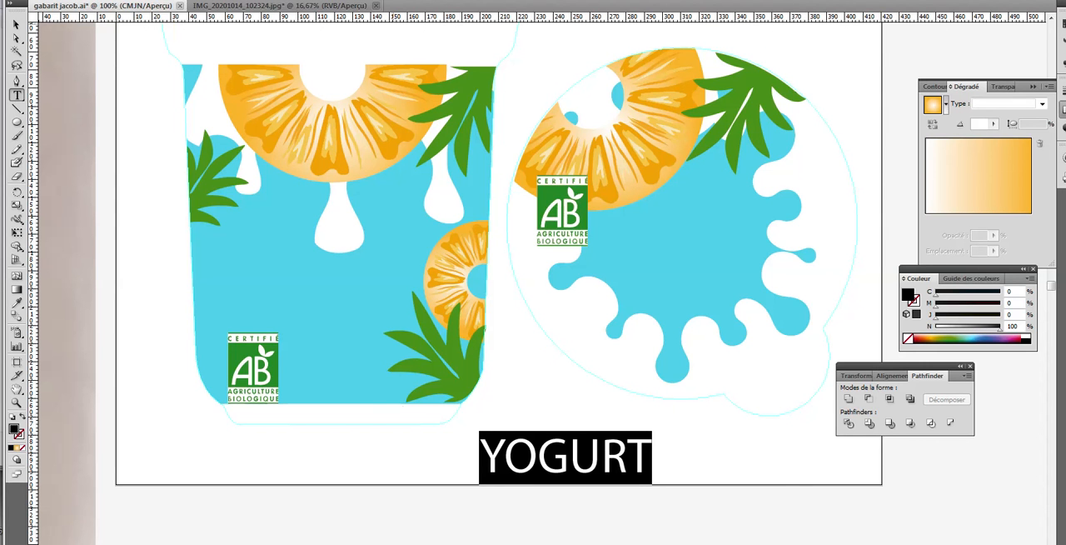
key(Return)
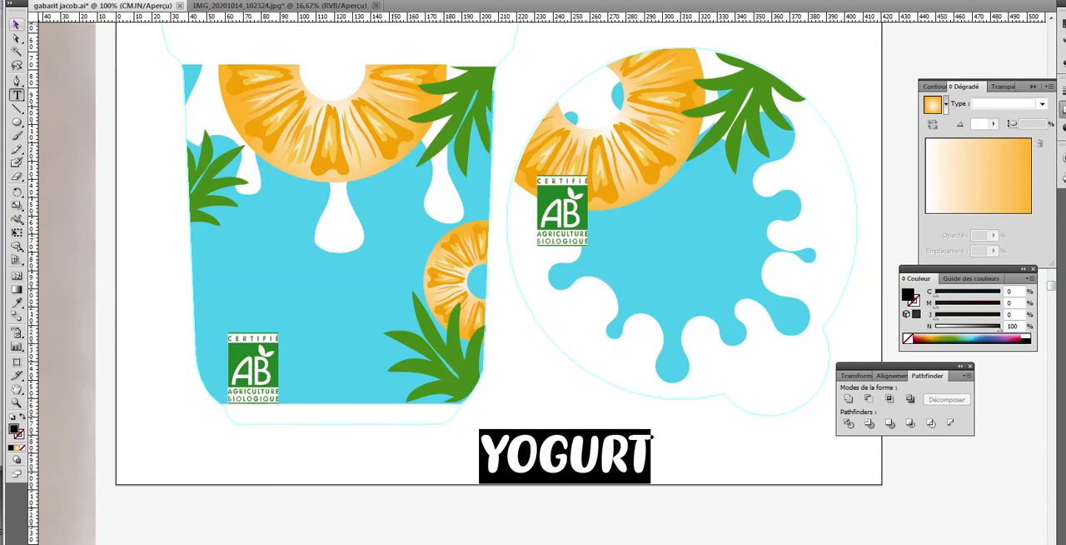
click(16, 23)
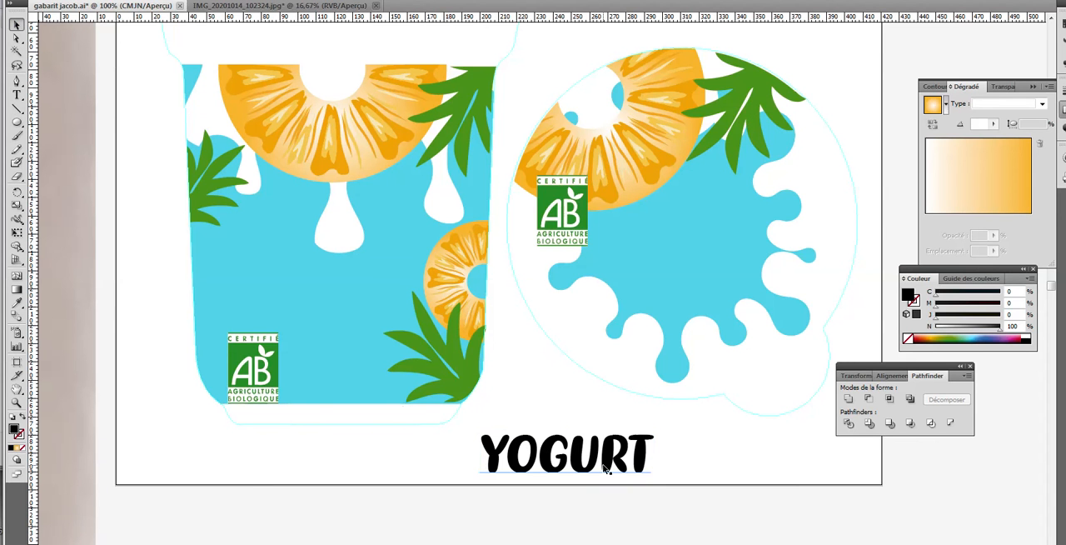
Move the YOGURT text onto the middle of the pot's blue area and enlarge it to span from the AB logo's left edge to the small pineapple slice
drag(620, 464, 451, 291)
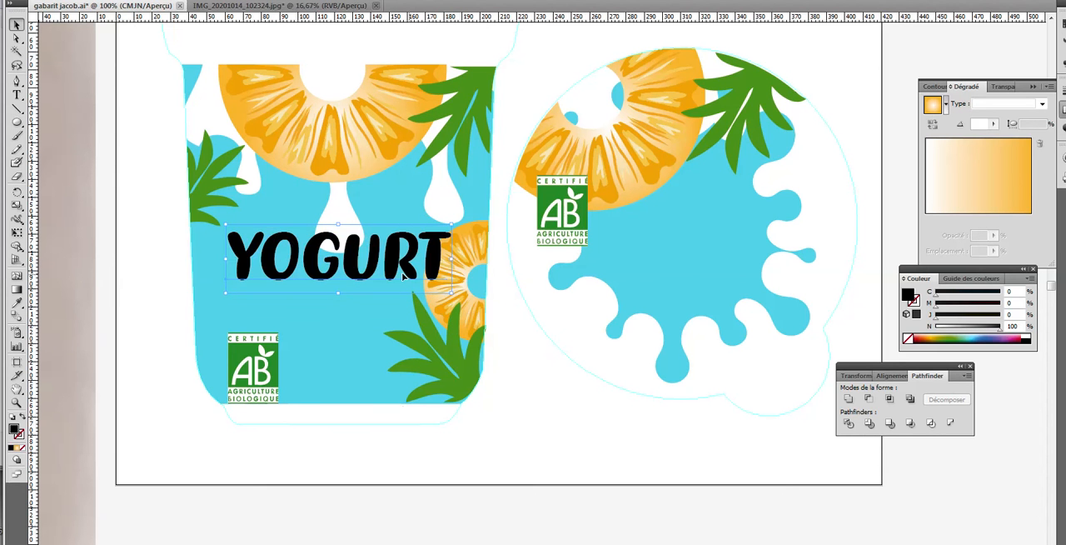
mouse_move(369, 277)
mouse_down()
mouse_move(364, 263)
mouse_move(364, 277)
mouse_up()
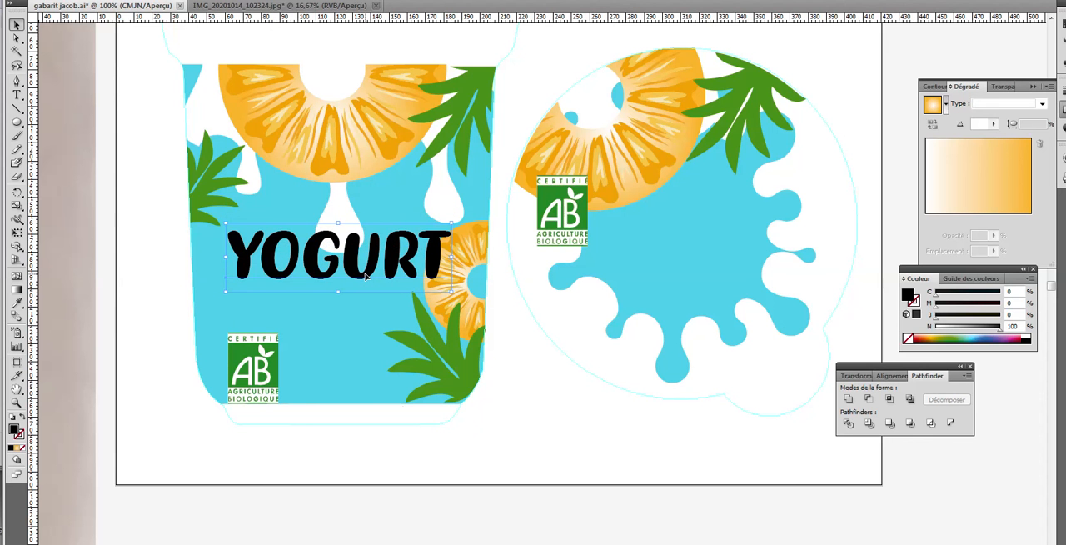
mouse_move(194, 277)
mouse_down()
mouse_move(274, 288)
mouse_move(688, 286)
mouse_up()
mouse_move(394, 294)
mouse_down()
mouse_move(693, 266)
mouse_move(151, 270)
mouse_up()
drag(458, 287, 324, 351)
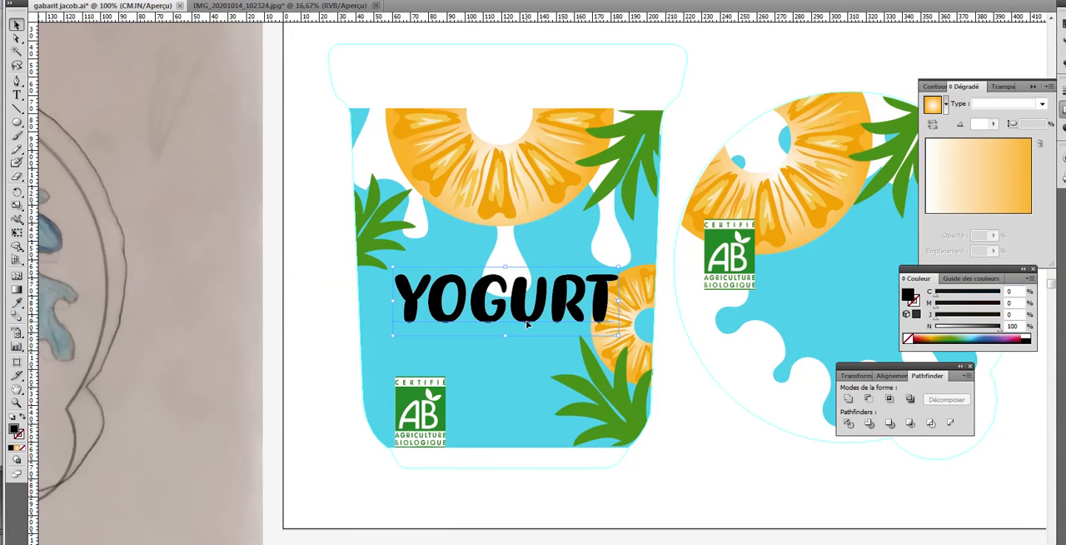
Recolour the YOGURT text white, with 0% cyan, magenta, yellow and black
click(17, 303)
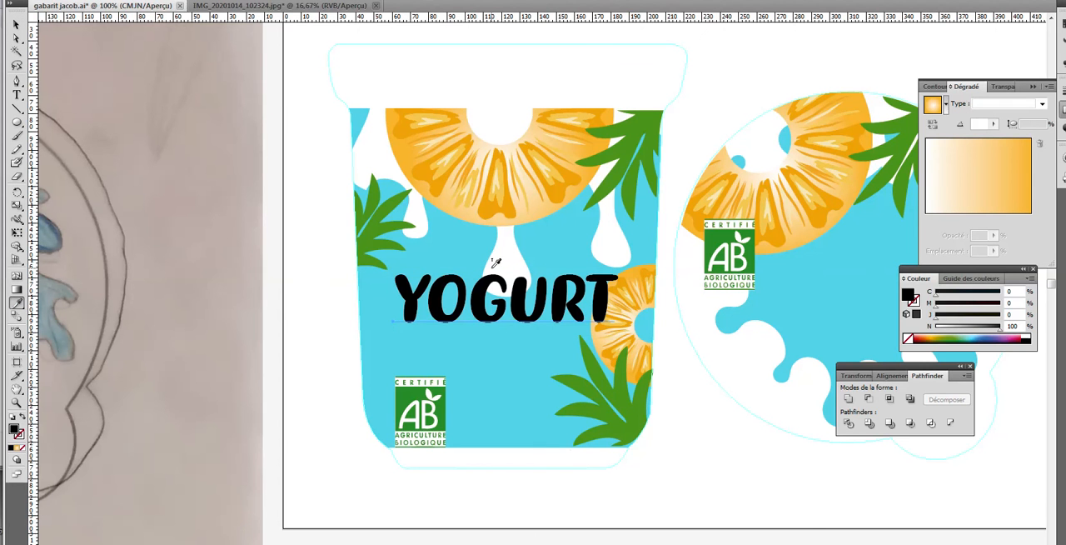
double_click(15, 429)
drag(381, 309, 382, 184)
click(666, 324)
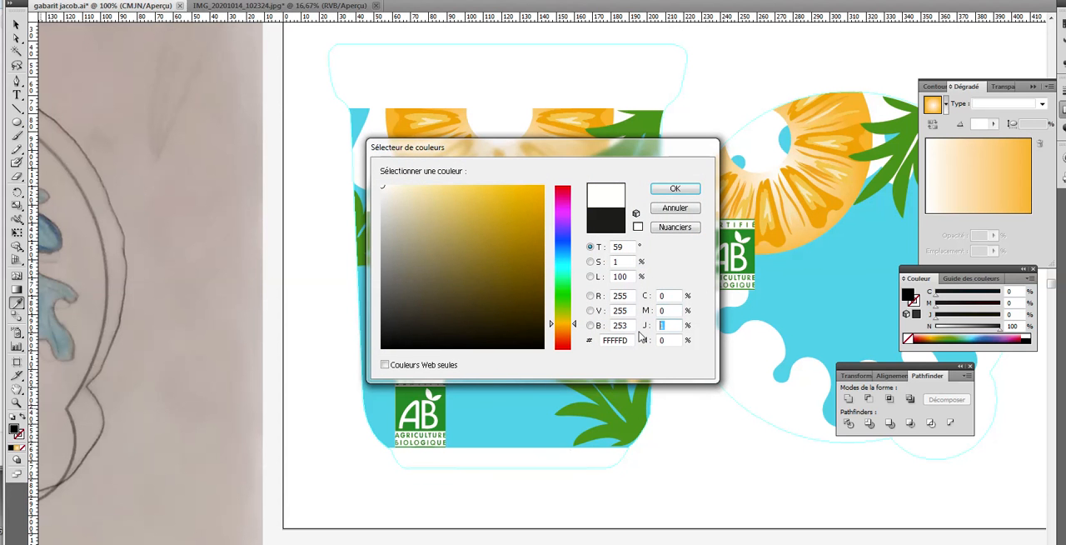
text(0)
key(Return)
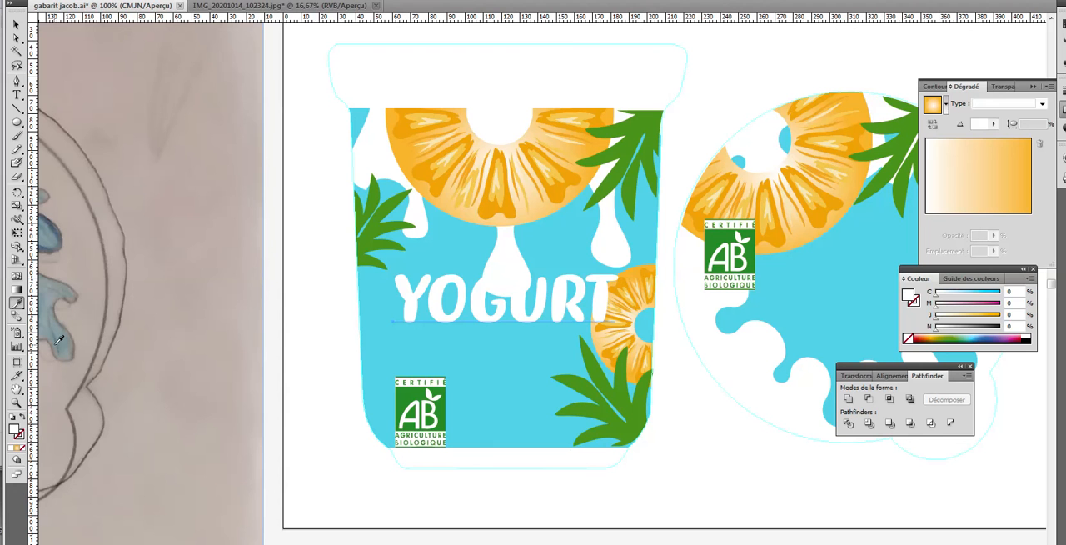
Duplicate the white YOGURT text just below the original, above the AB logo
click(16, 24)
click(413, 313)
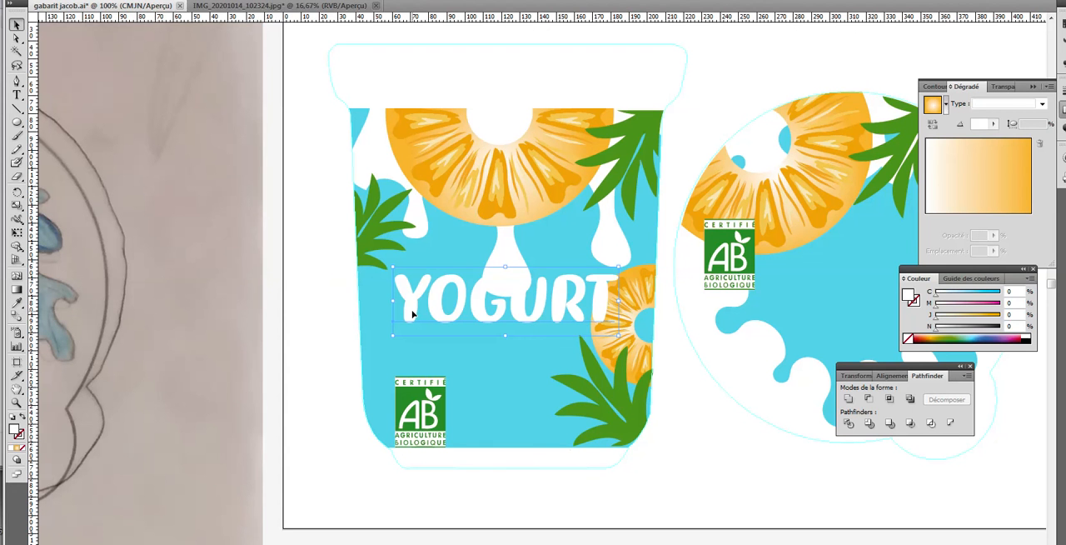
drag(412, 313, 425, 377)
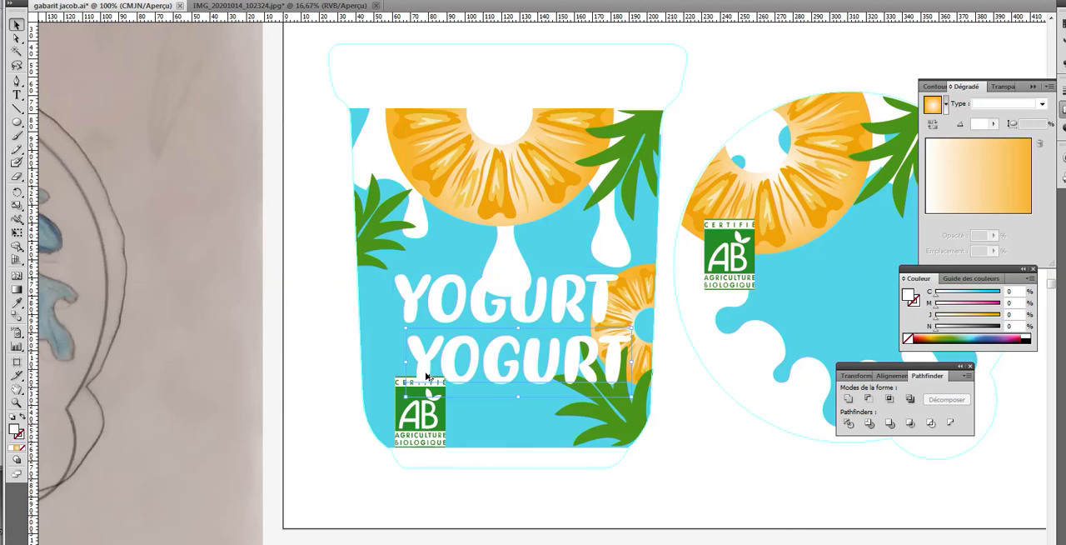
Give the original YOGURT text a thickened white outline and place the duplicate exactly over it
click(439, 320)
click(19, 438)
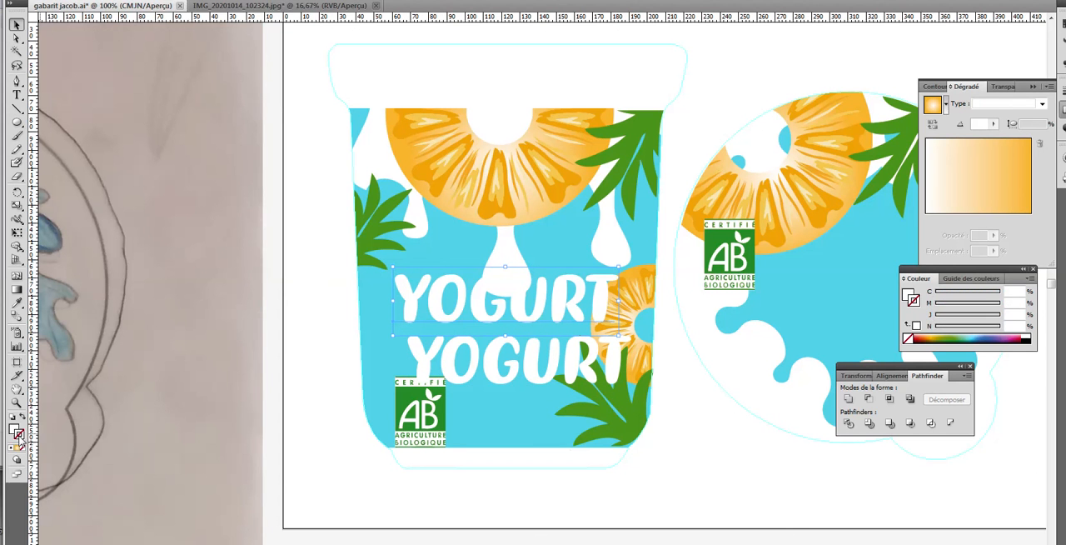
click(1030, 332)
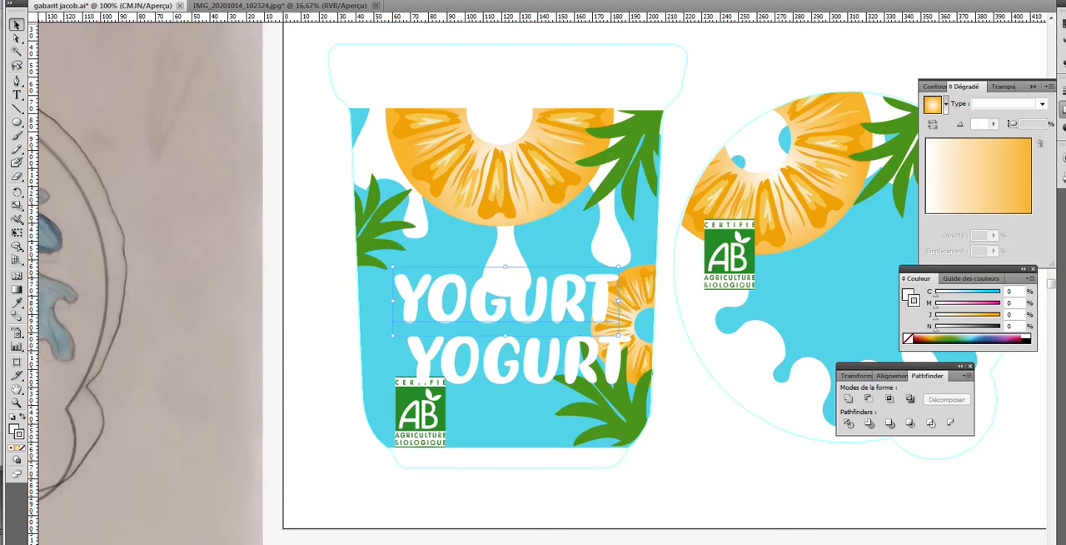
key(Up)
key(Up)
key(Up)
key(Up)
key(Up)
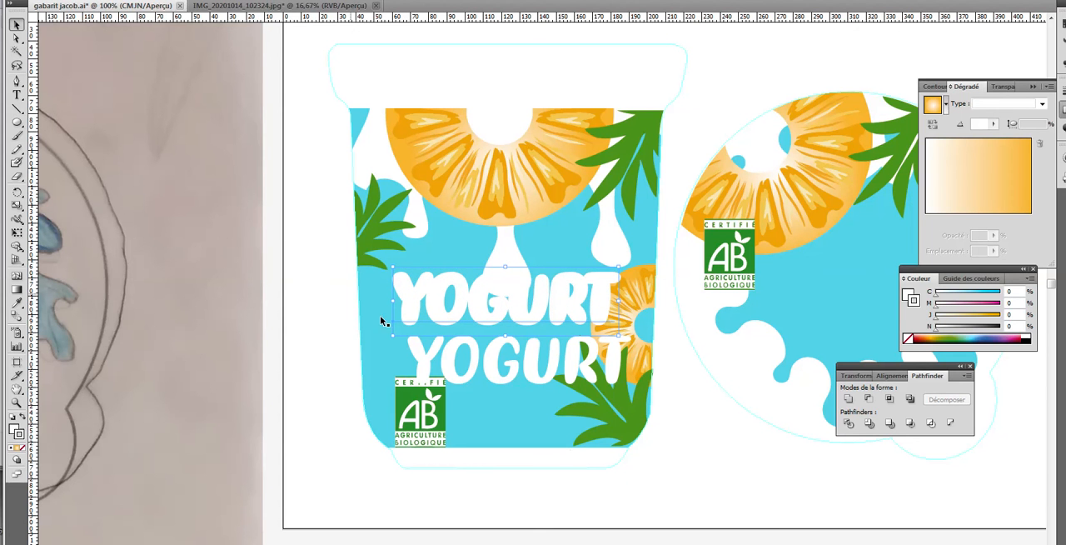
click(452, 369)
drag(444, 364, 436, 310)
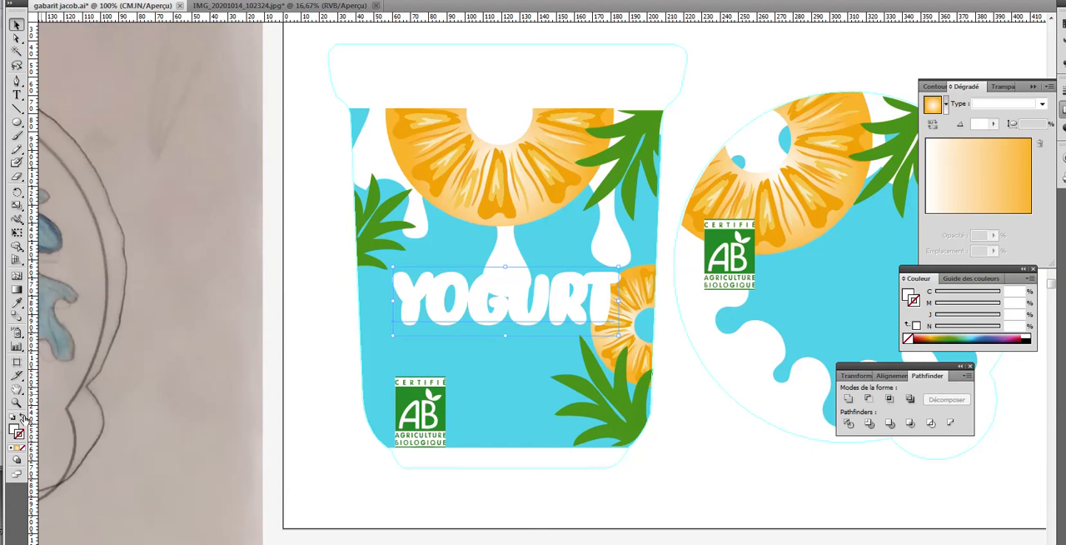
Try filling the front YOGURT text with the orange sampled from the large pineapple slice
click(14, 428)
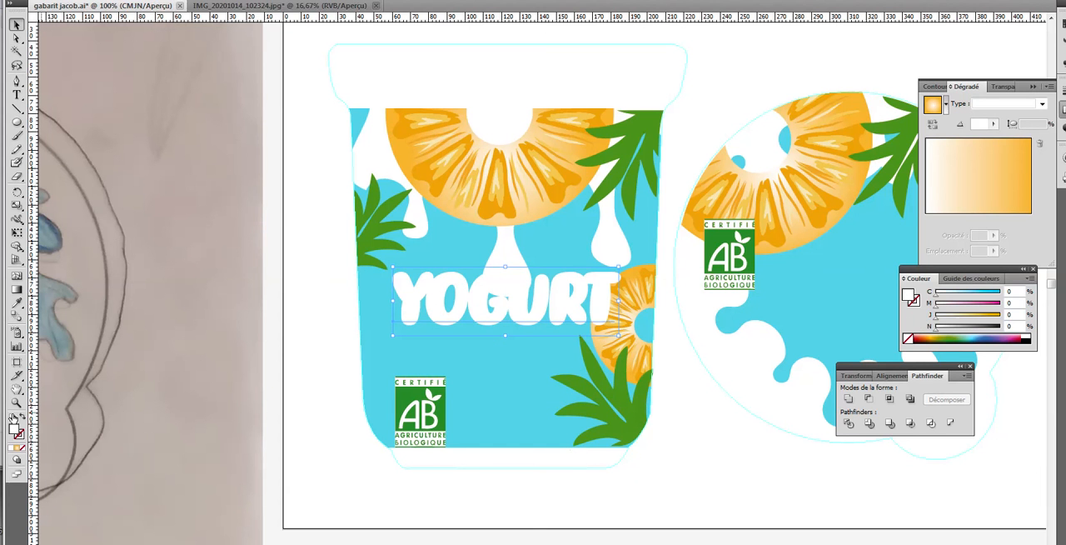
click(17, 304)
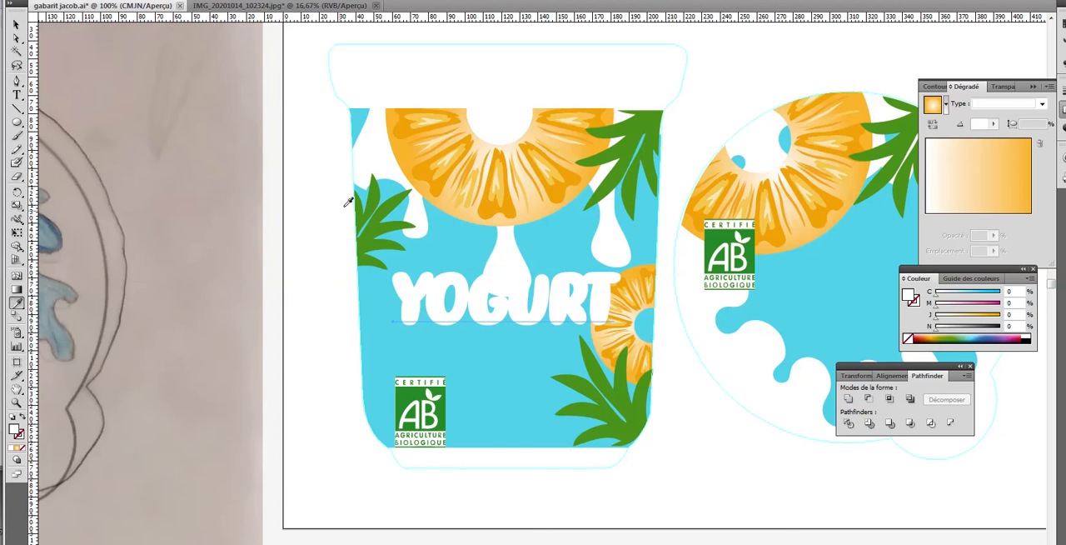
click(419, 173)
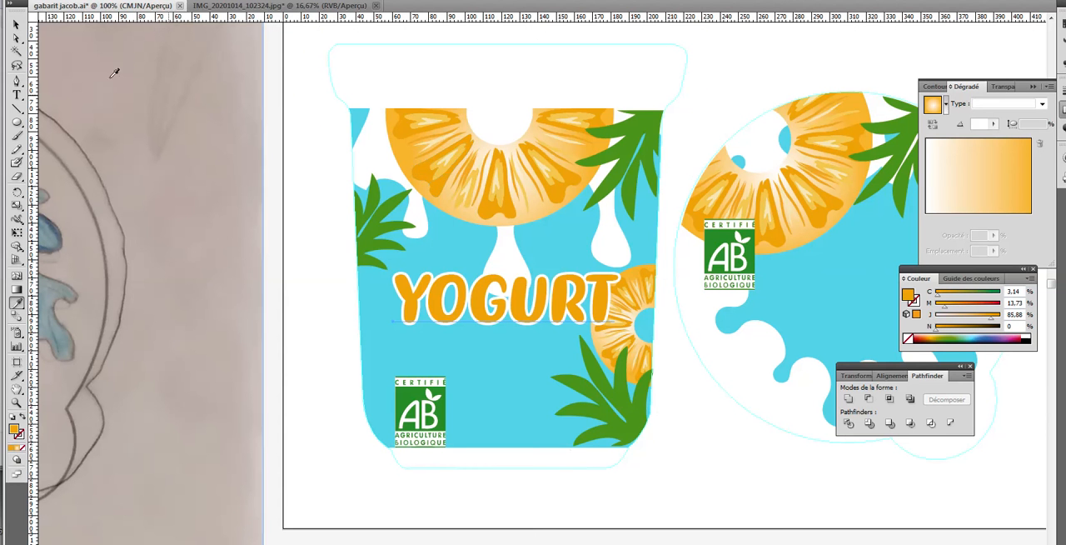
Try a darker brown fill (BFA432) and a brighter orange fill (F9CD15) on the front YOGURT text
double_click(15, 429)
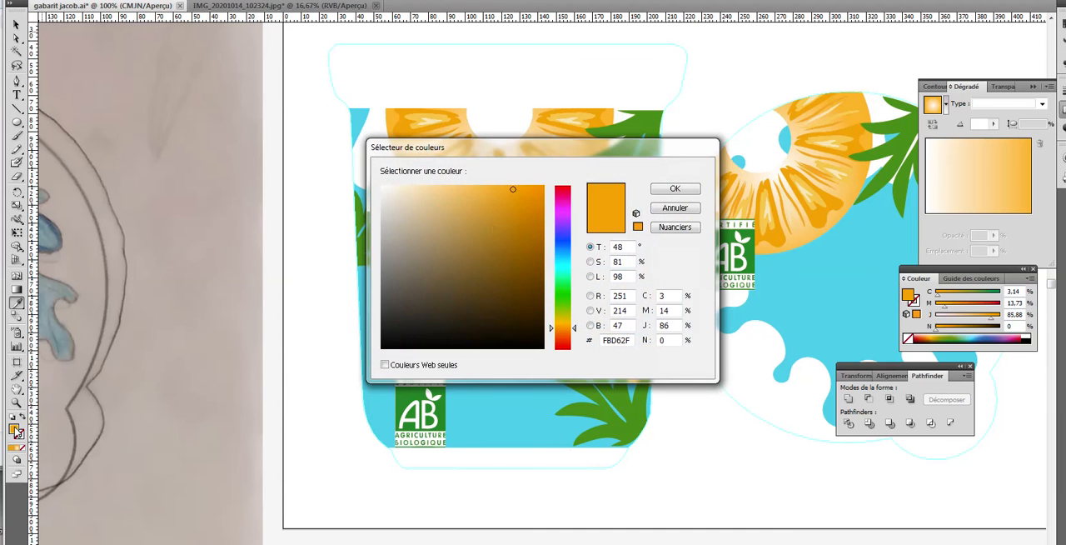
click(501, 224)
click(692, 189)
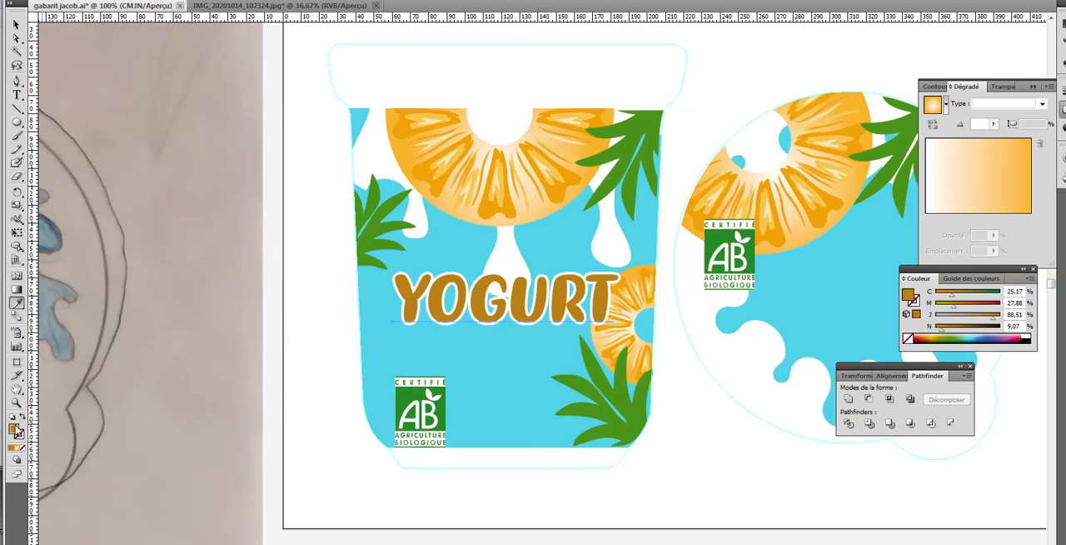
double_click(15, 429)
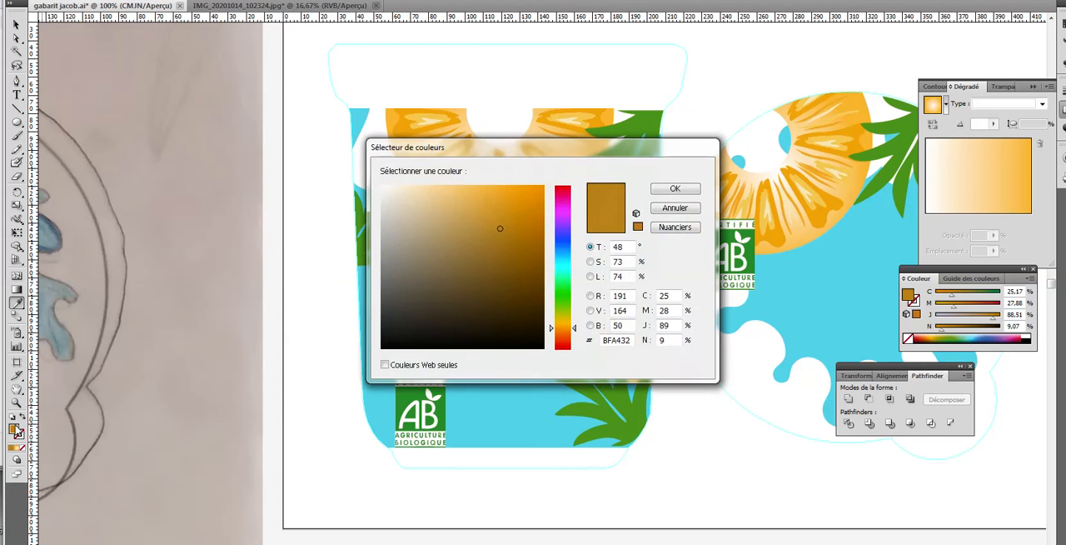
click(532, 186)
click(662, 191)
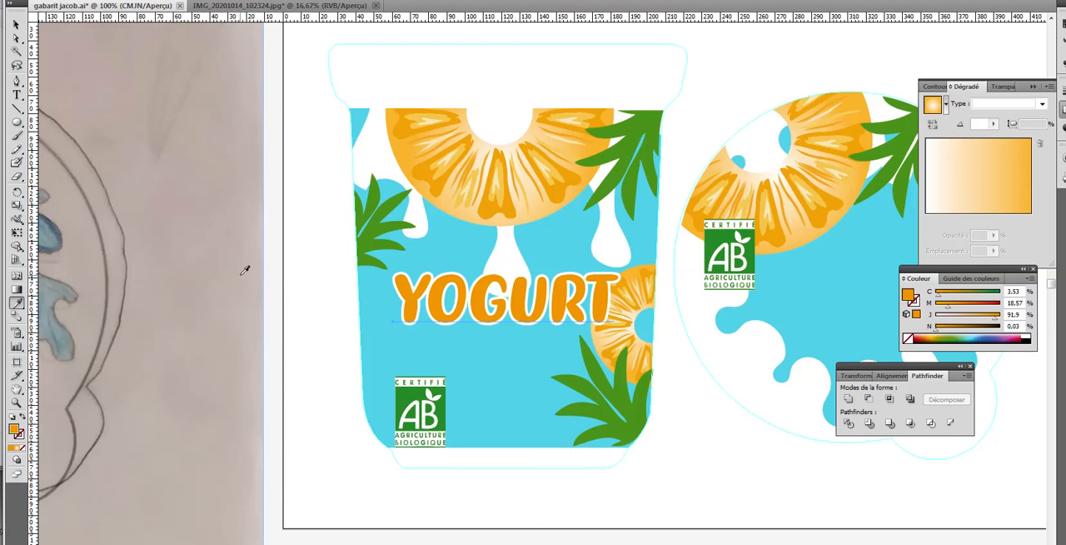
Fill the front YOGURT text with medium blue, about 82% cyan, 49% magenta, 0% yellow and 0% black
double_click(15, 429)
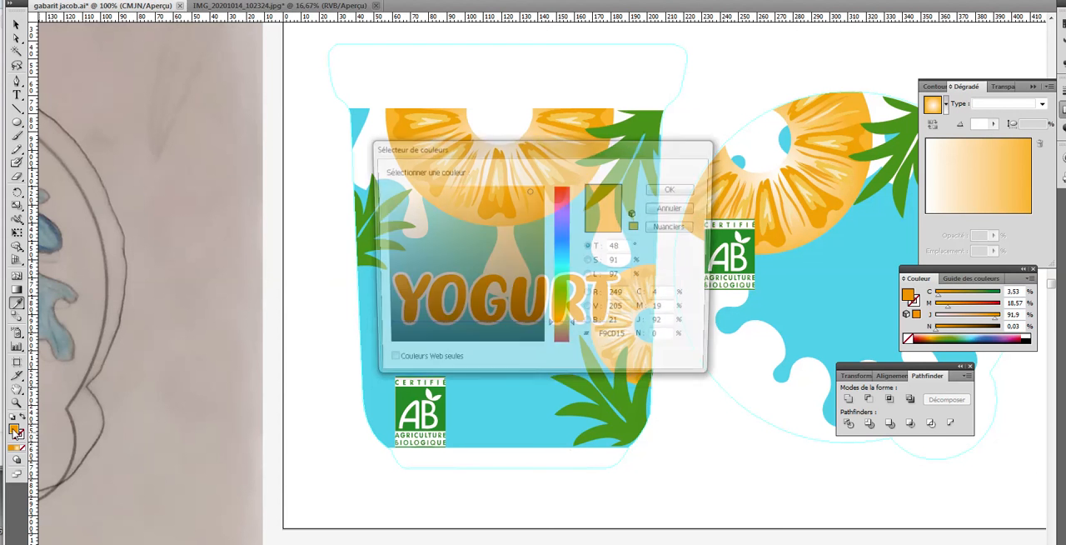
click(564, 239)
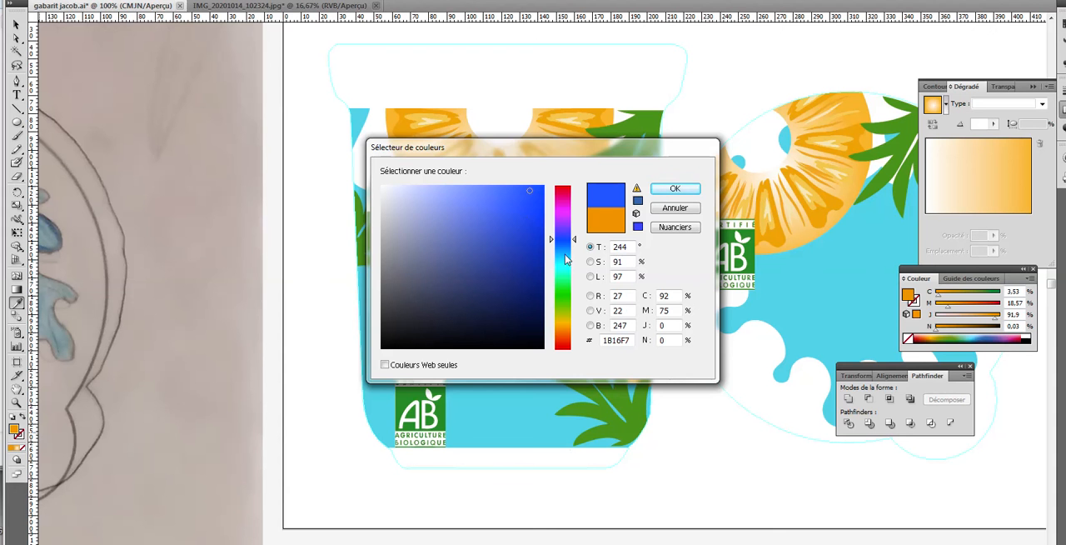
click(566, 254)
click(536, 214)
click(674, 188)
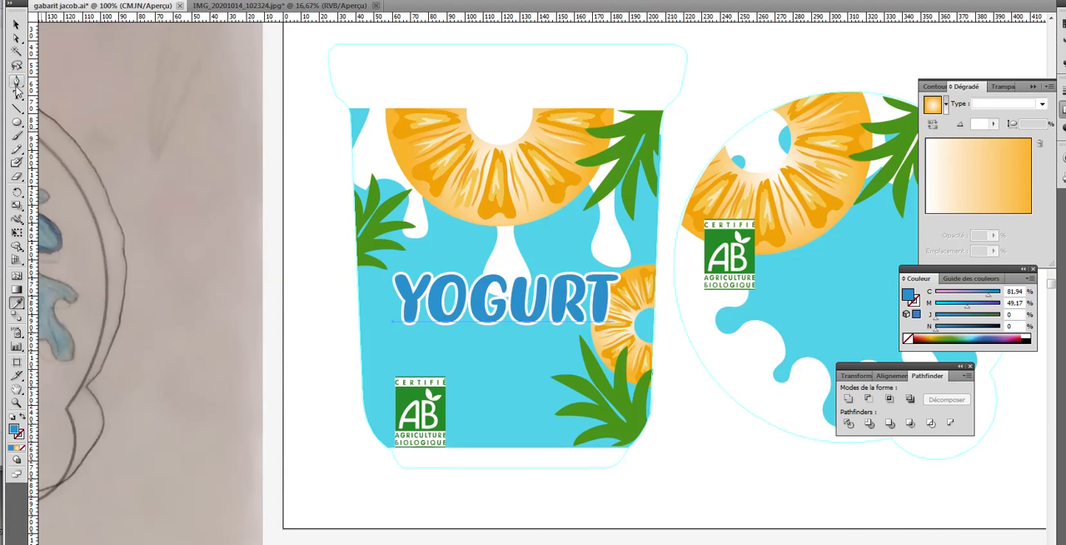
Duplicate the blue YOGURT text just below the title and replace the copy's wording with ANANAS
click(17, 25)
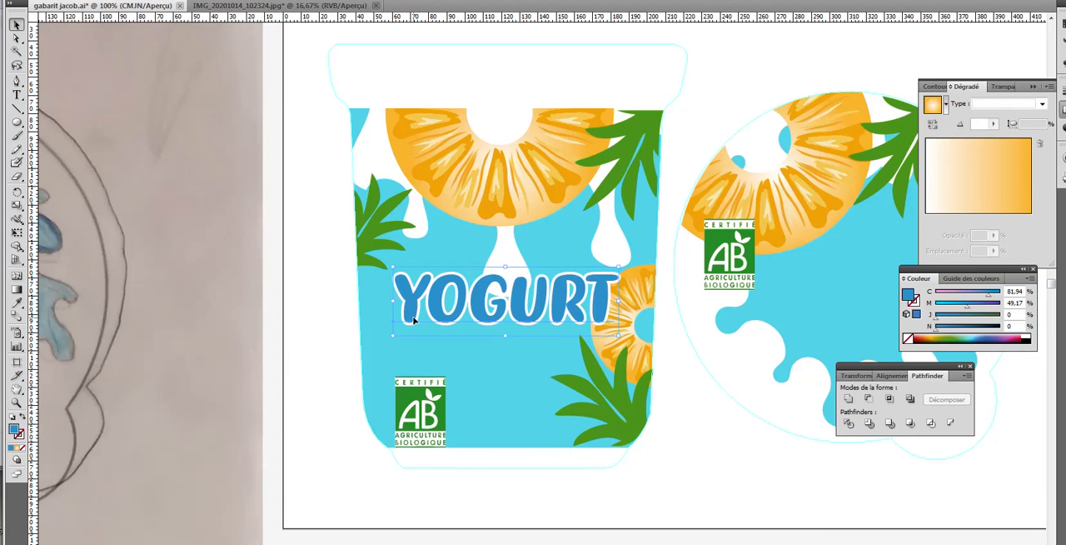
drag(412, 316, 411, 355)
key(t)
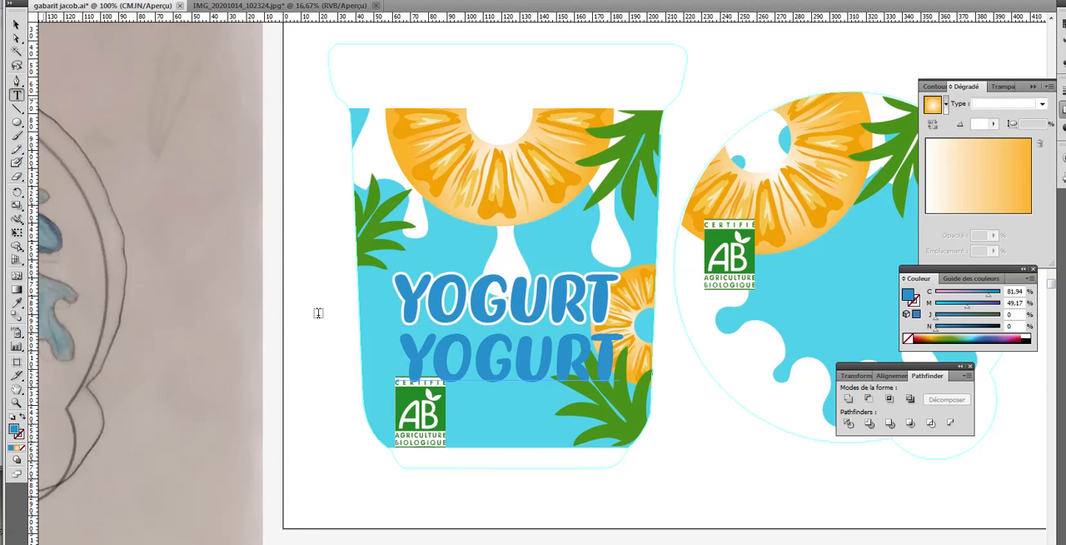
click(406, 352)
drag(417, 350, 627, 366)
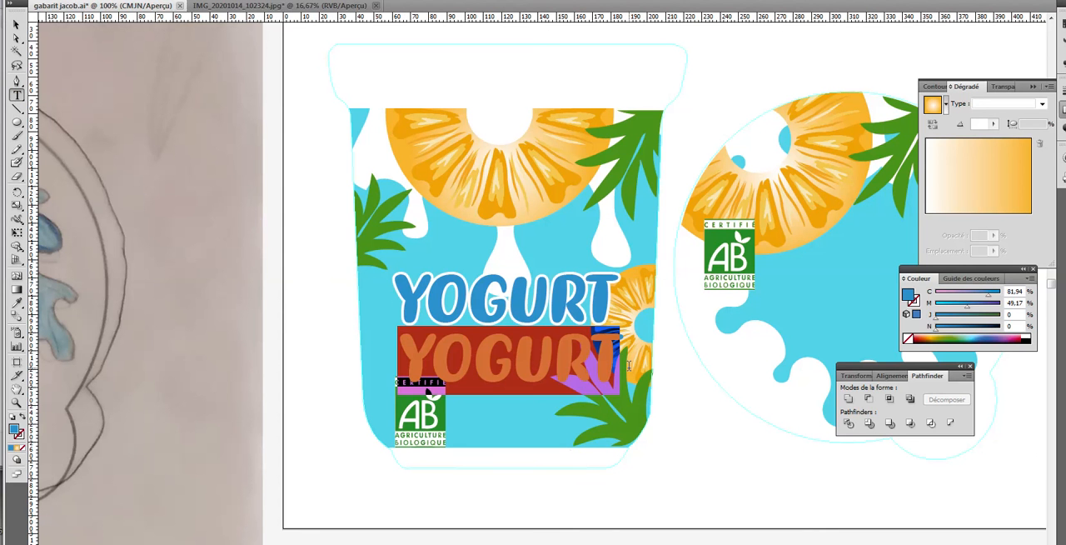
text(ANANAS)
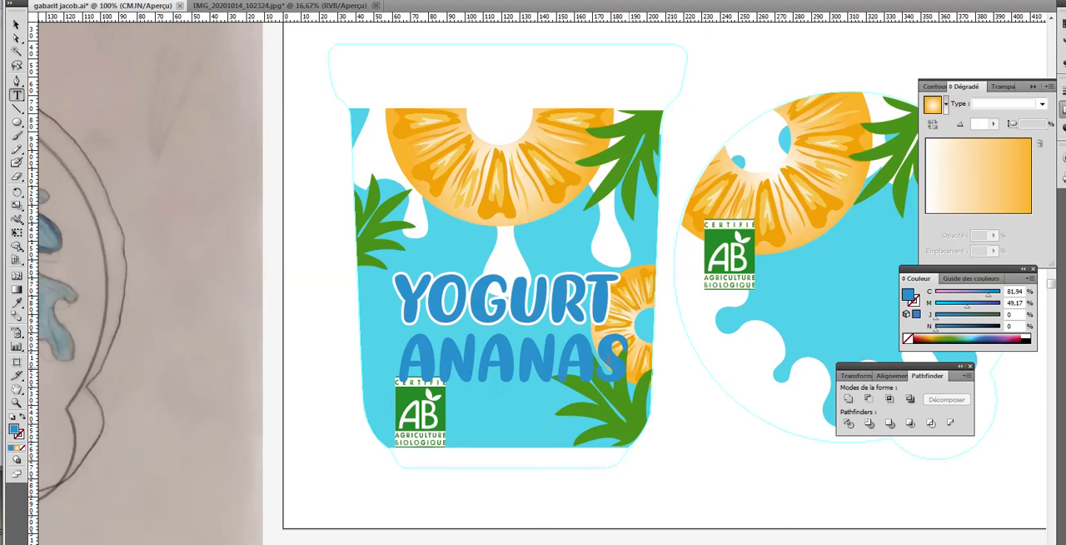
Shrink the ANANAS text to about half its size, centred under YOGURT, and fill it with the pineapple slice's orange
click(17, 24)
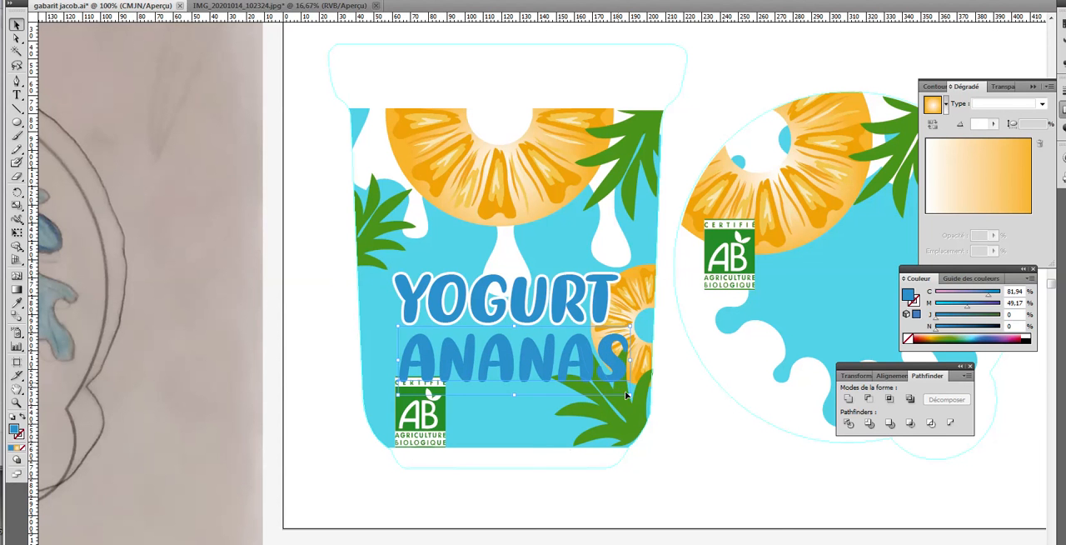
drag(631, 396, 545, 348)
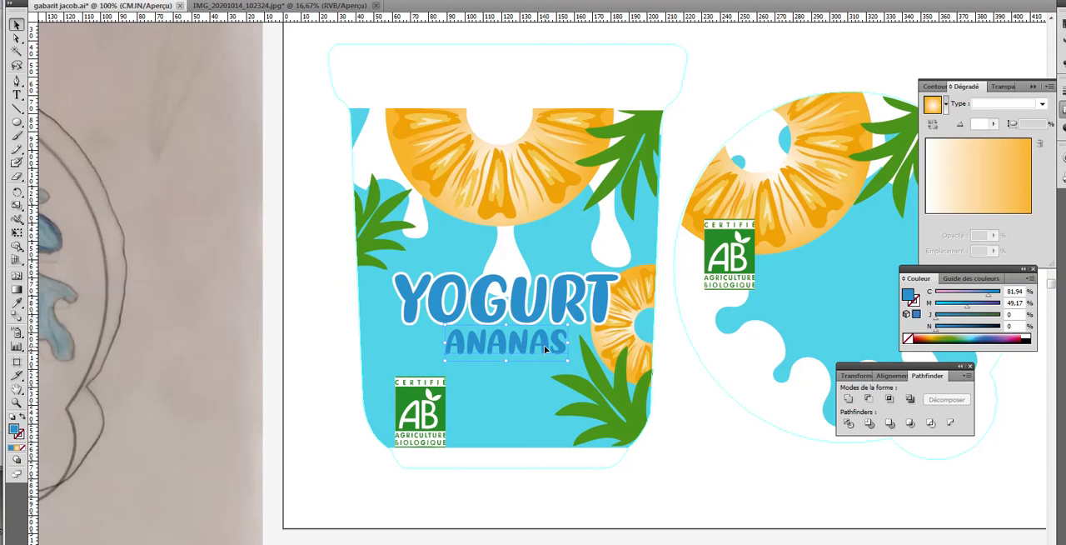
click(16, 303)
click(490, 207)
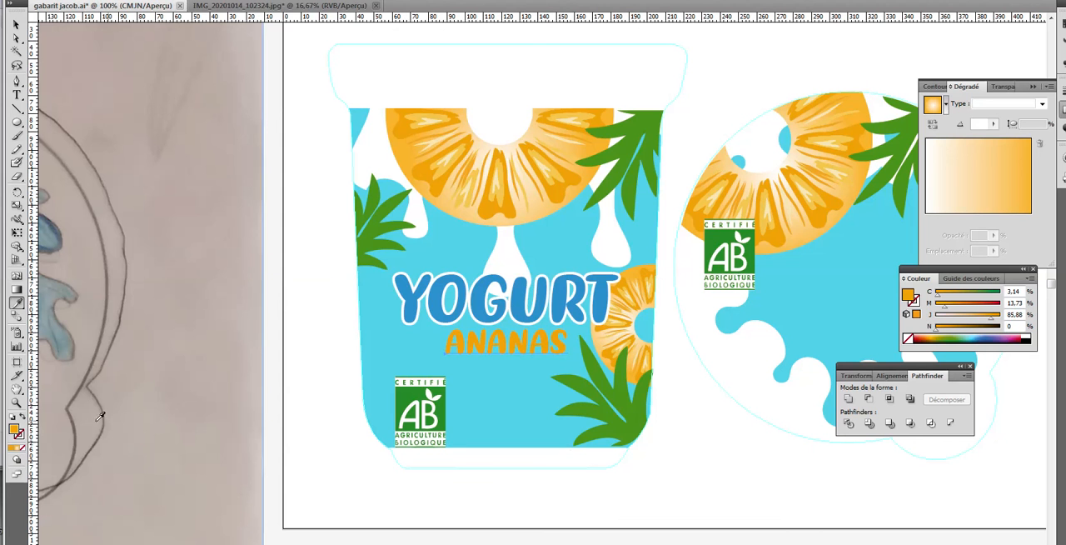
Try a darker orange fill on the ANANAS text and undo that colour change
double_click(15, 431)
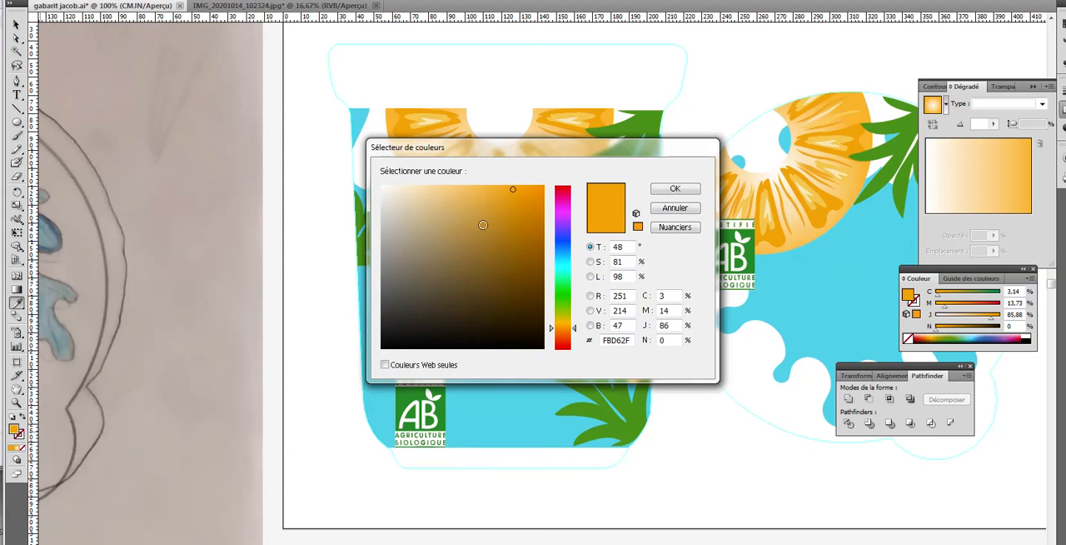
click(518, 205)
click(674, 188)
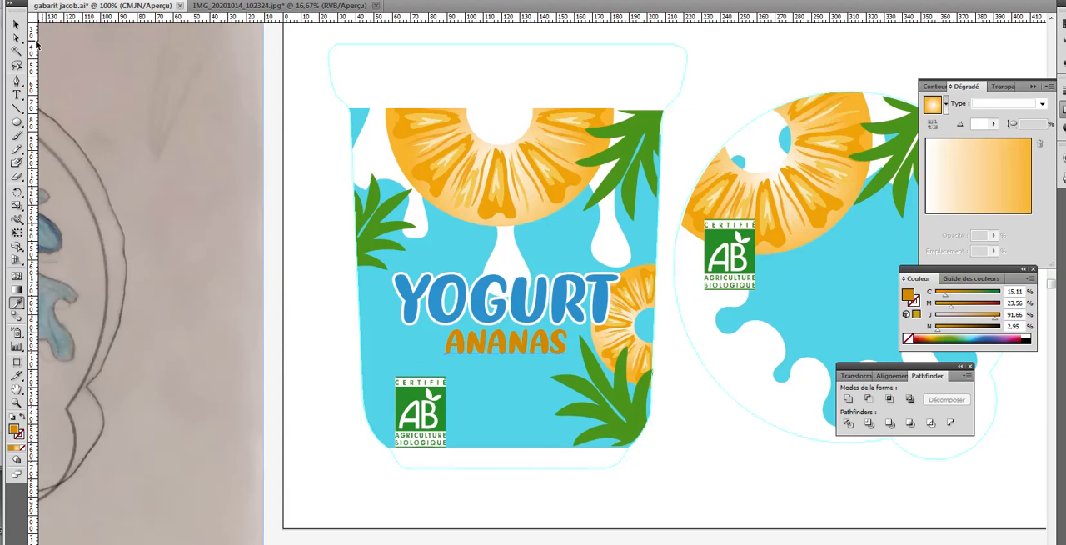
key(ctrl+z)
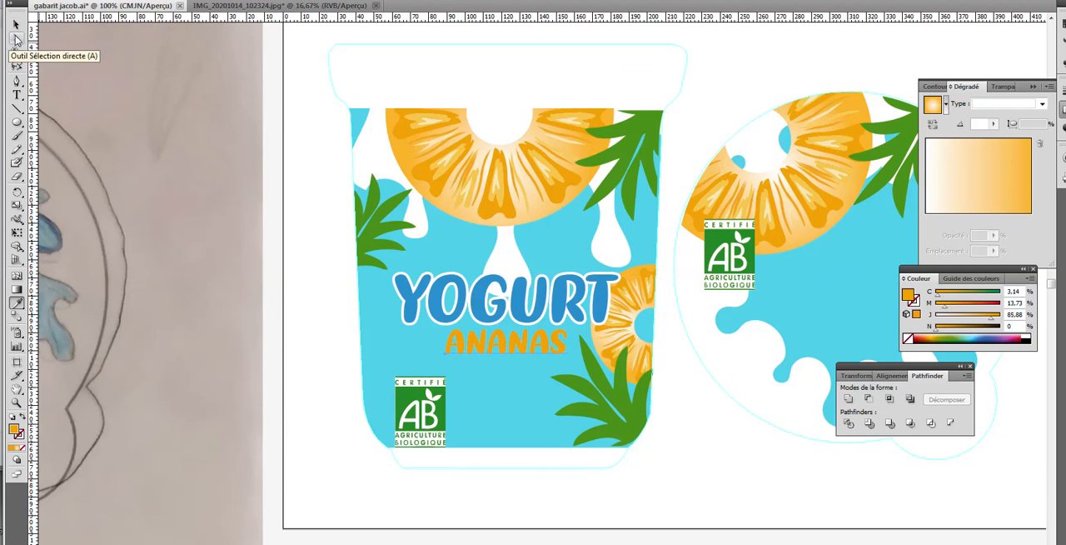
Duplicate the orange ANANAS text just below the original, beside the AB logo
click(16, 25)
click(425, 355)
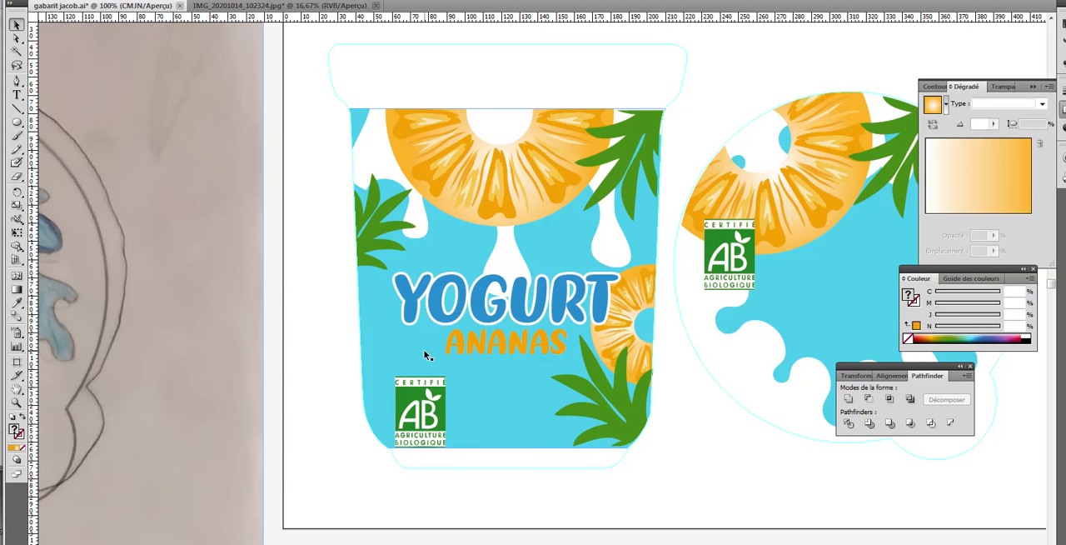
drag(474, 364, 484, 405)
Darken the original ANANAS to brown with 67% black and place the orange duplicate over it, offset slightly up and left as a shadow effect
click(488, 350)
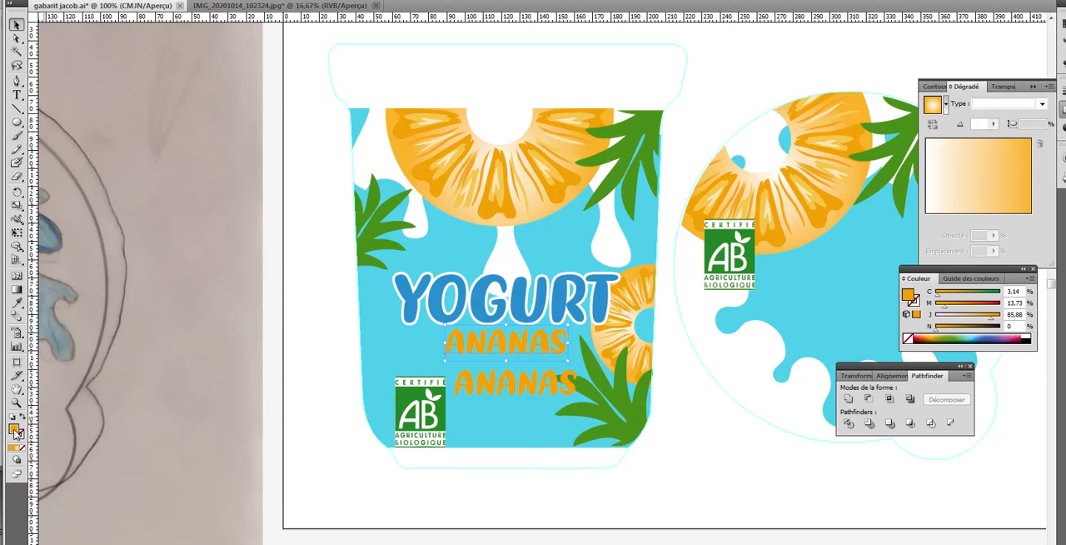
click(968, 328)
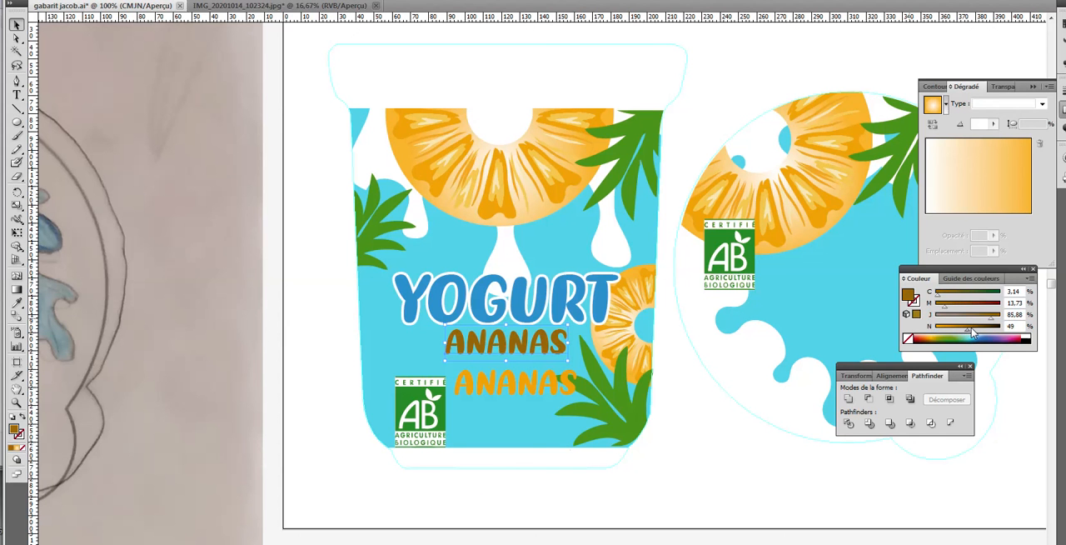
click(973, 330)
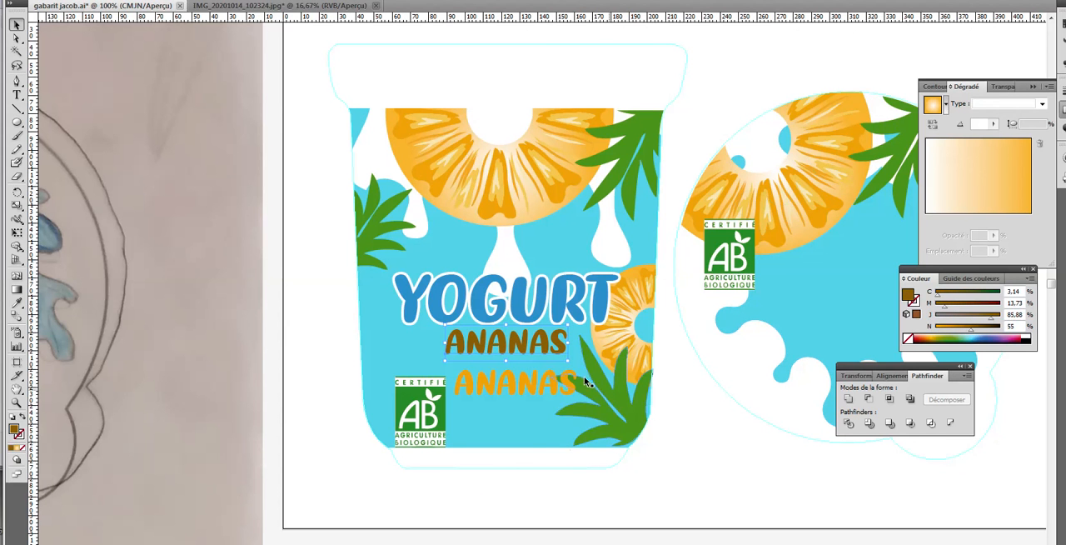
click(980, 330)
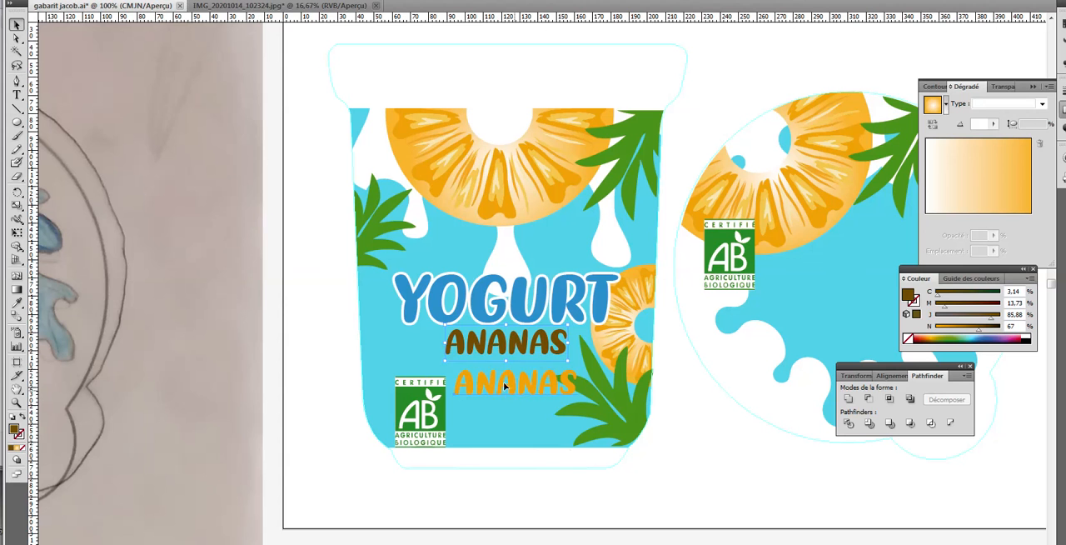
drag(514, 389, 501, 348)
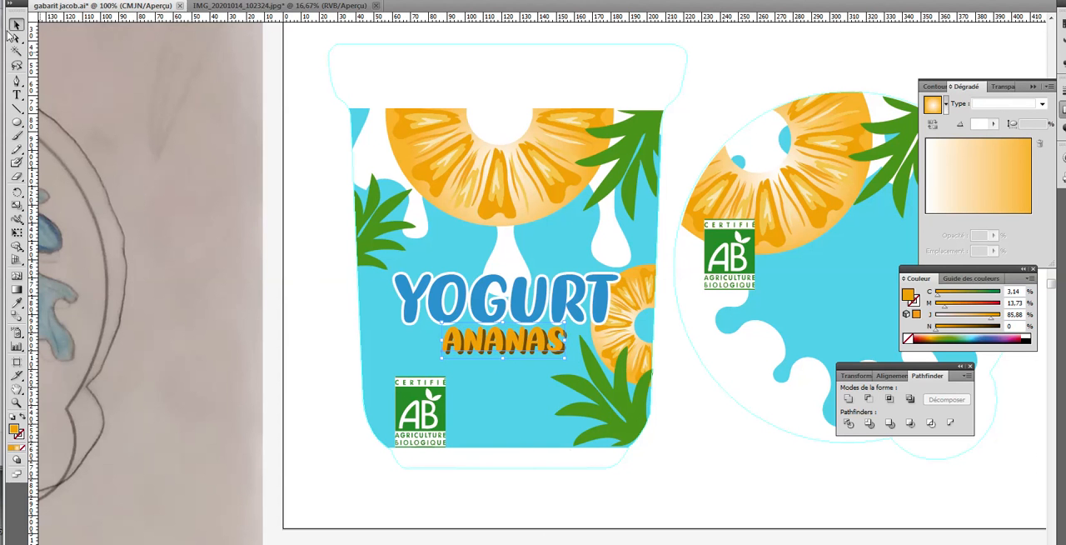
Move the orange ANANAS text below its brown copy and place it back over it, offset slightly up and left
click(326, 252)
click(537, 356)
mouse_move(543, 345)
mouse_down()
mouse_move(543, 372)
mouse_move(544, 347)
mouse_up()
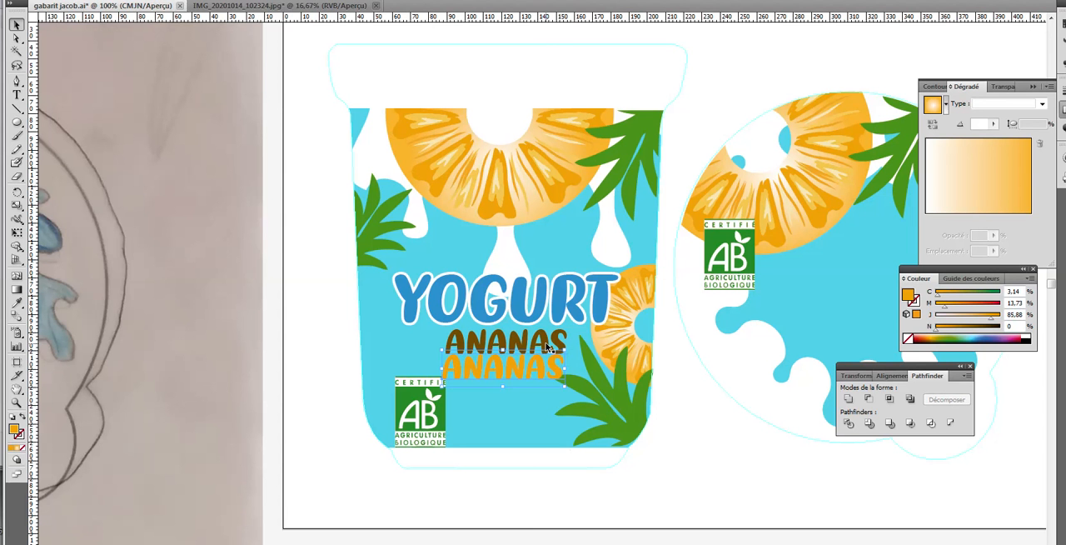
click(548, 346)
drag(545, 367, 541, 345)
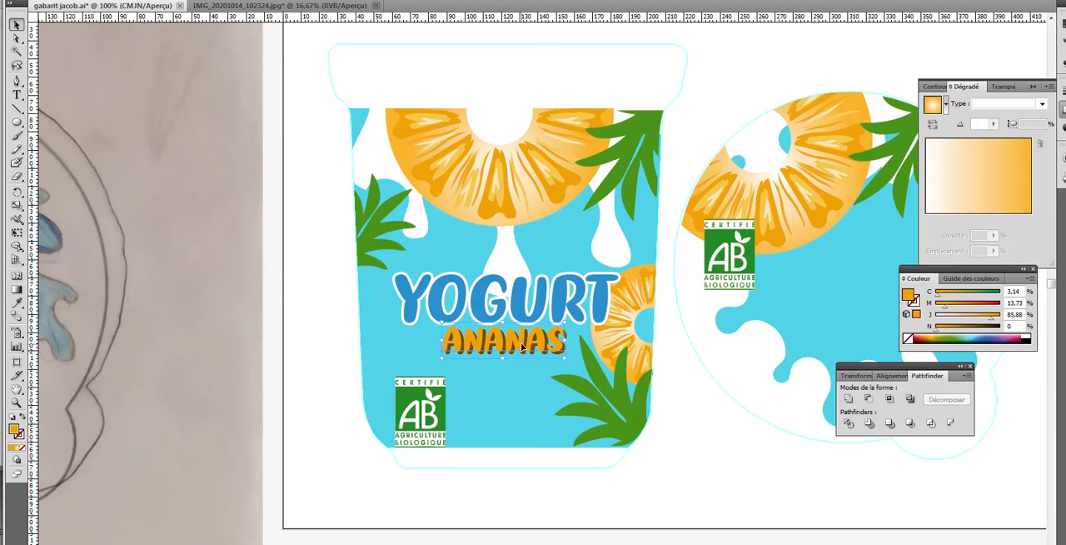
Group the orange ANANAS text with its brown shadow in the blank area below the artwork and move the group back under YOGURT
drag(540, 362, 760, 504)
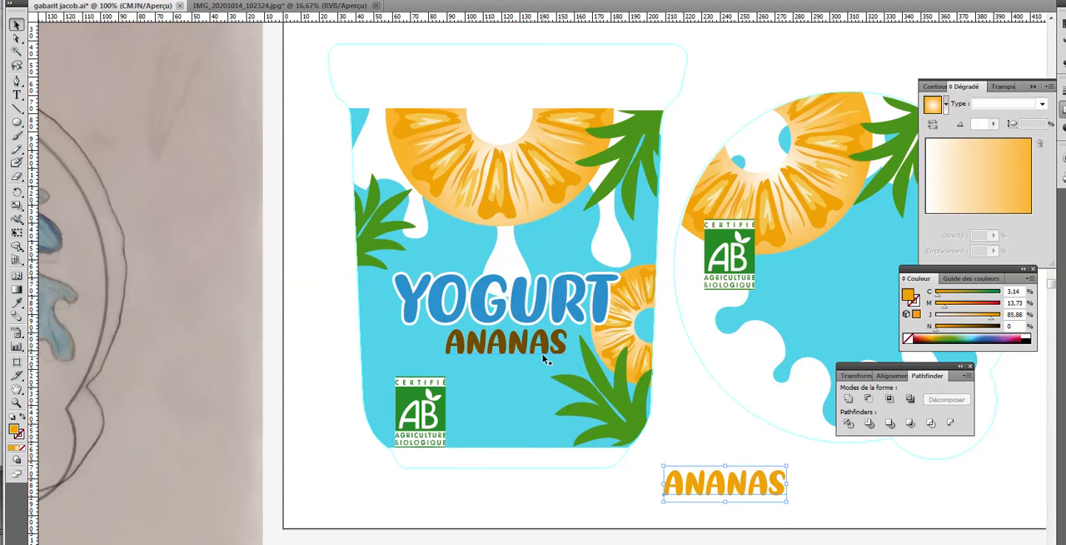
drag(558, 353, 779, 495)
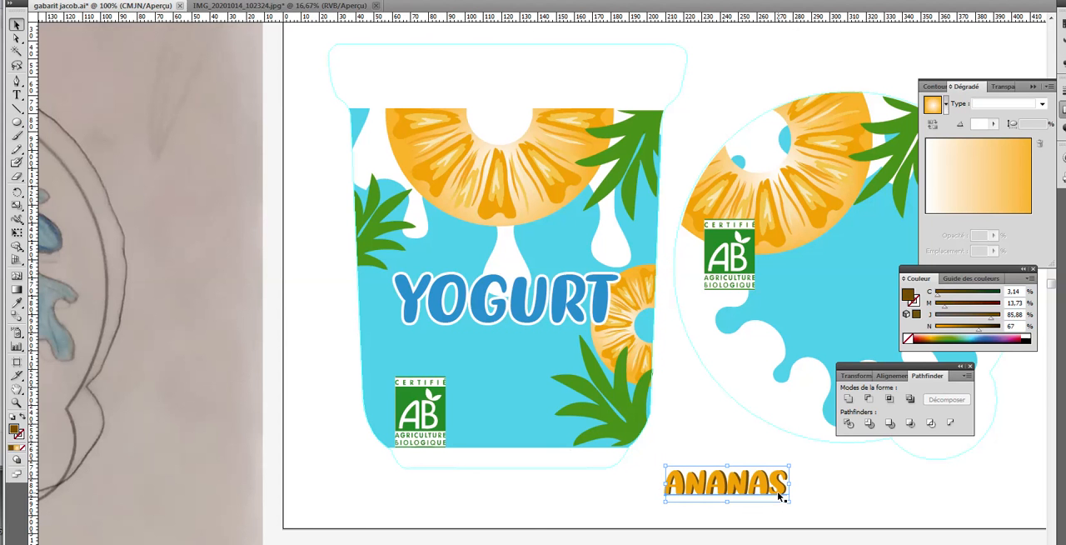
click(817, 495)
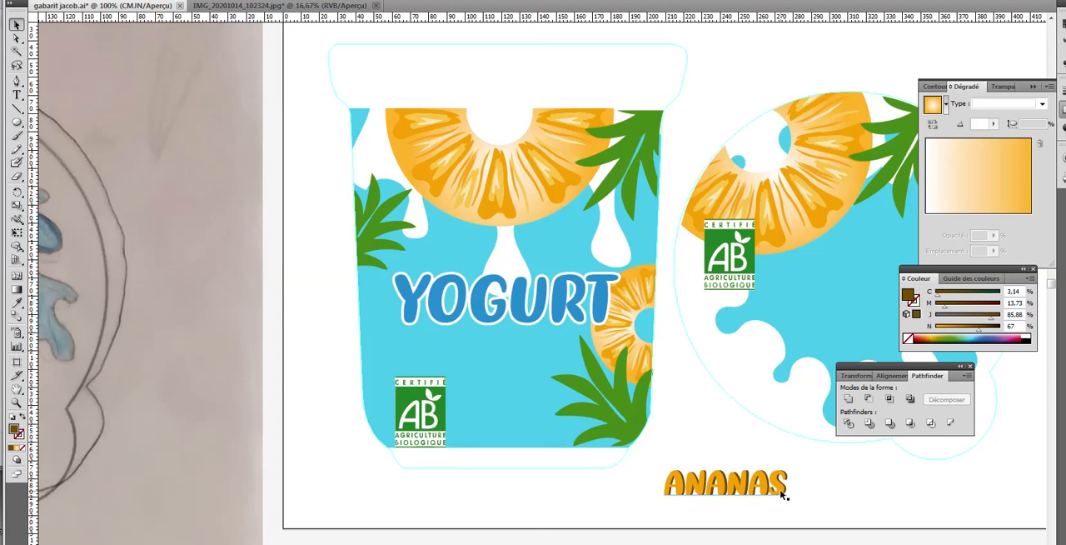
click(781, 493)
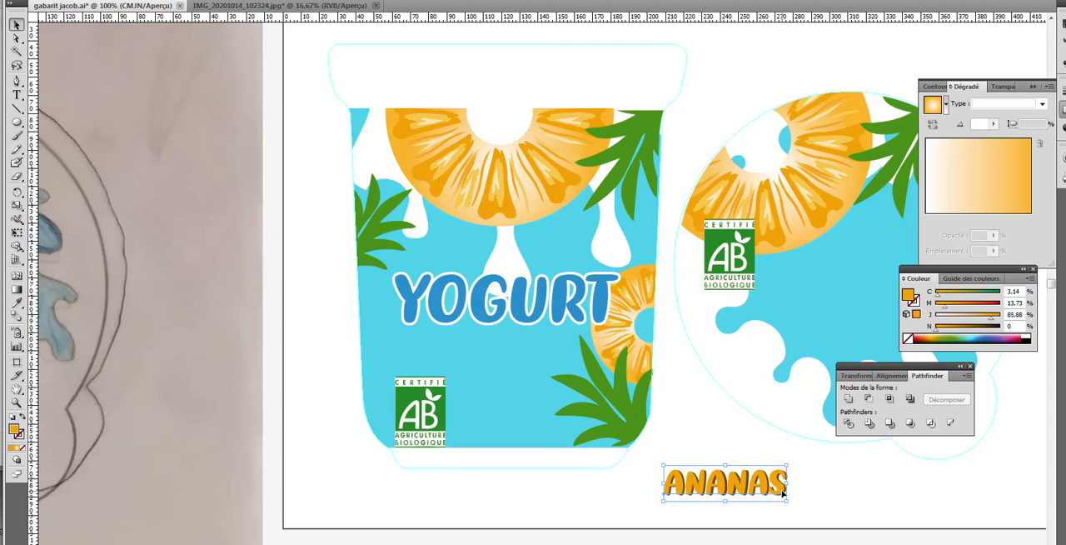
drag(810, 501, 669, 473)
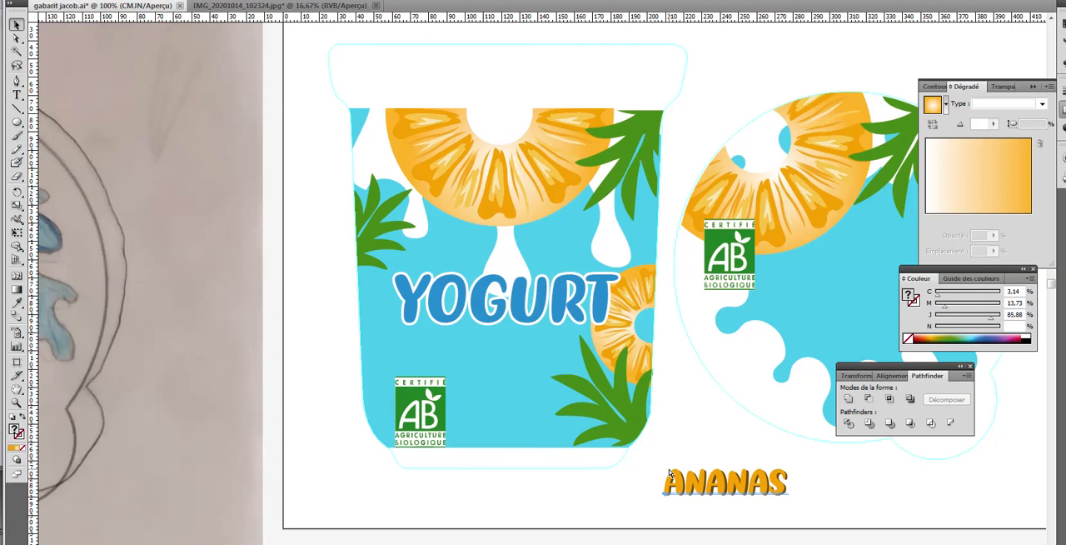
click(670, 472)
click(814, 503)
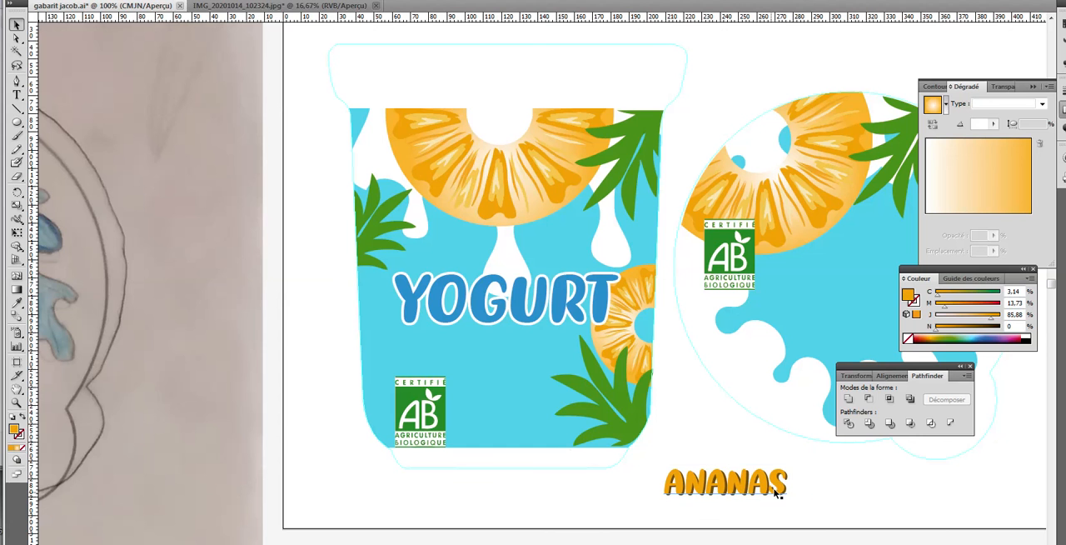
drag(777, 492, 544, 349)
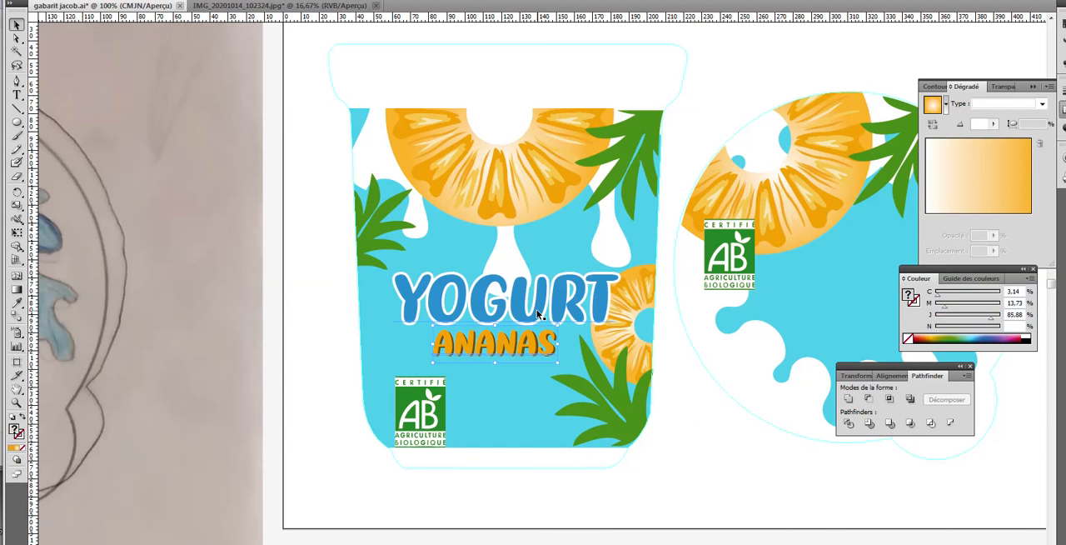
Group the blue YOGURT text with its white outline below the artwork and return the group to the pot above ANANAS, centred on the label
click(538, 314)
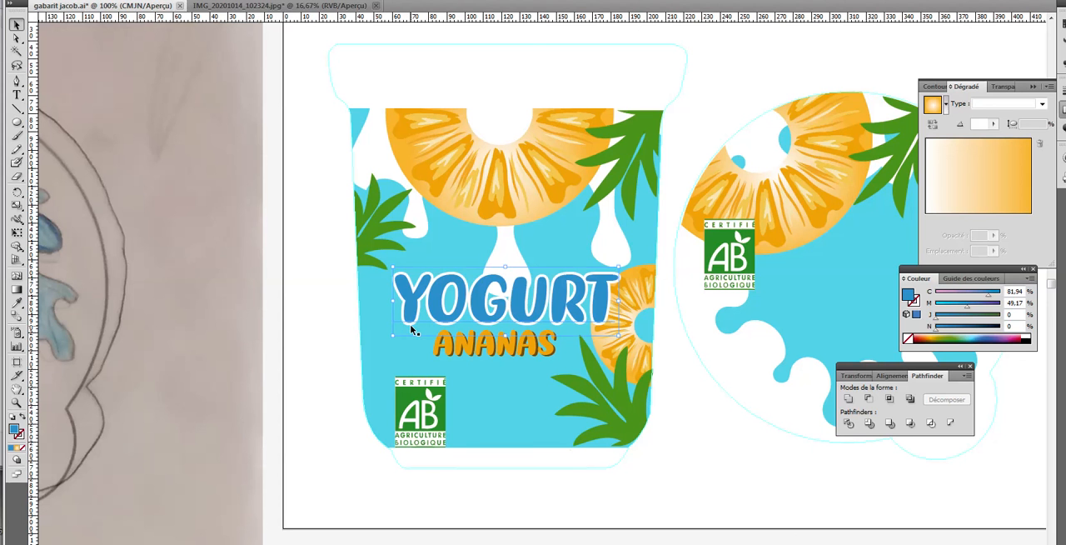
key(ctrl+shift+a)
drag(413, 329, 590, 485)
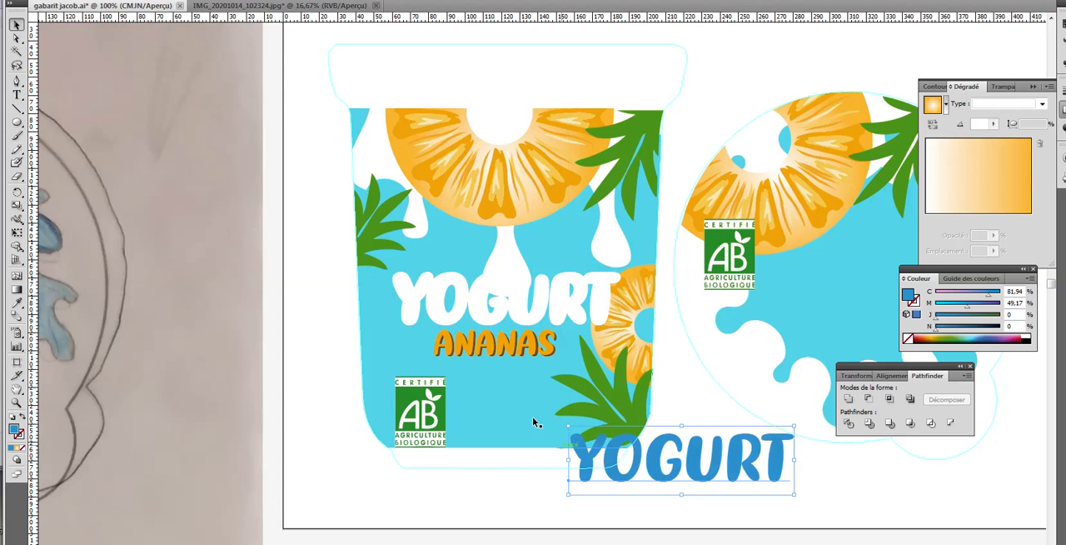
drag(476, 318, 655, 479)
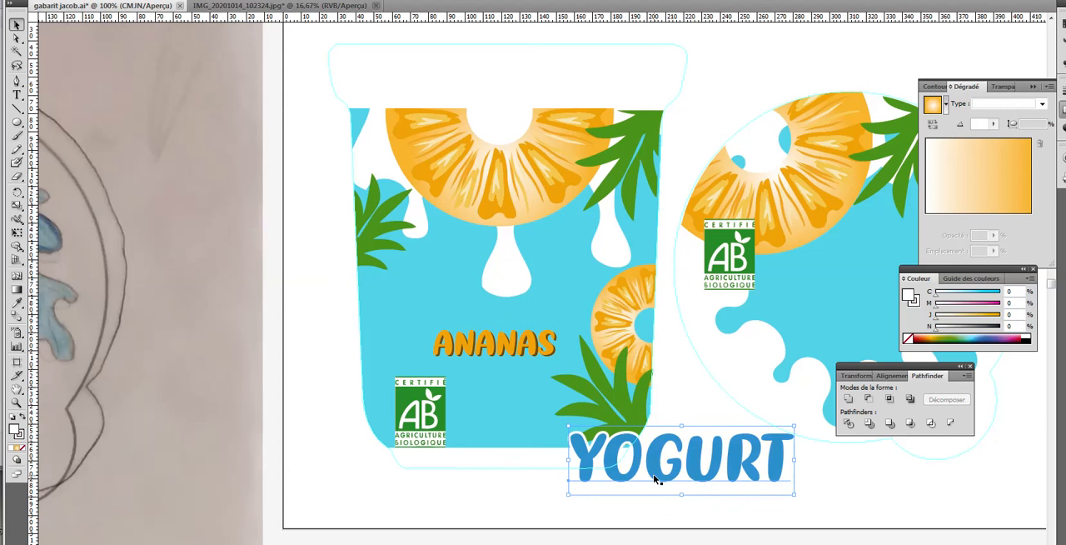
click(813, 500)
drag(813, 498, 593, 319)
key(ctrl+g)
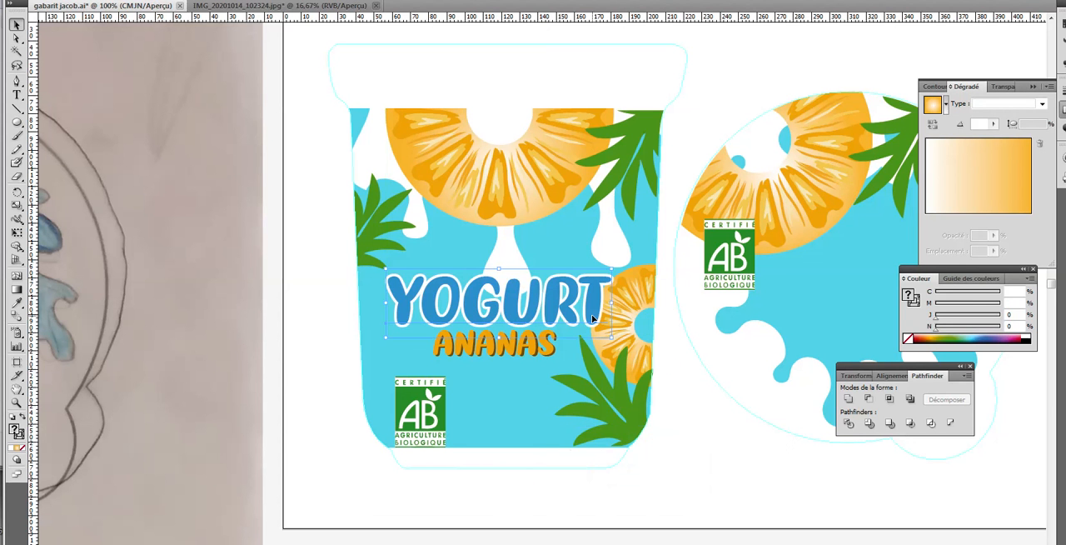
key(Right)
key(Right)
key(Right)
key(Right)
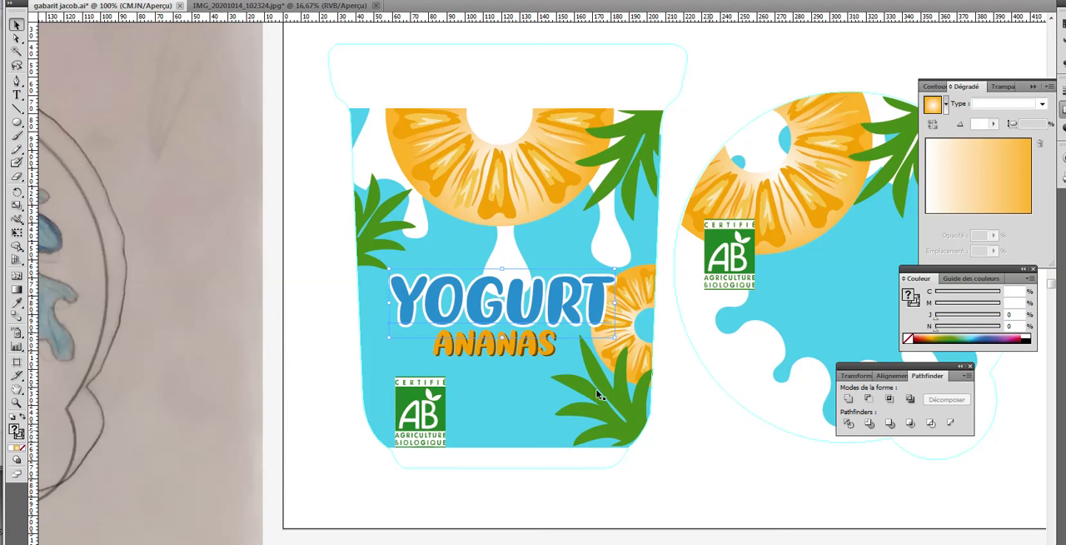
Duplicate the YOGURT and ANANAS groups together onto the round lid, placing the copy beside the lid's AB logo
click(530, 351)
click(530, 349)
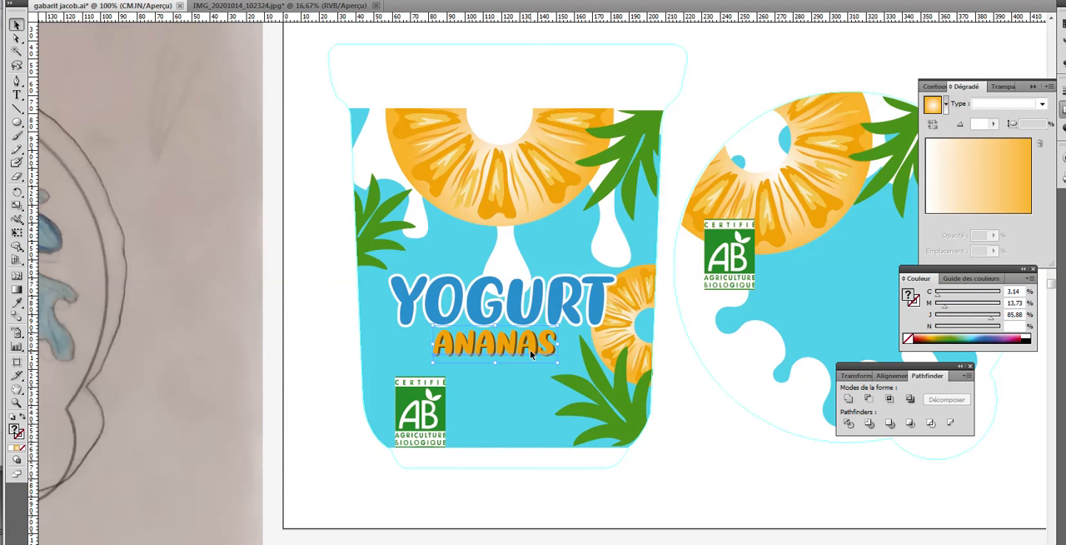
shift+click(530, 319)
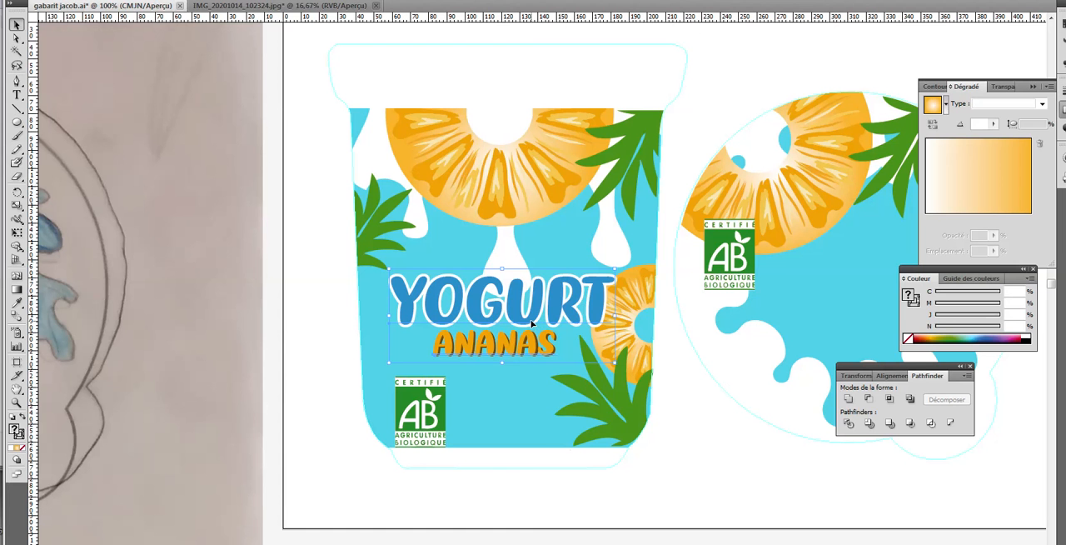
drag(533, 323, 821, 318)
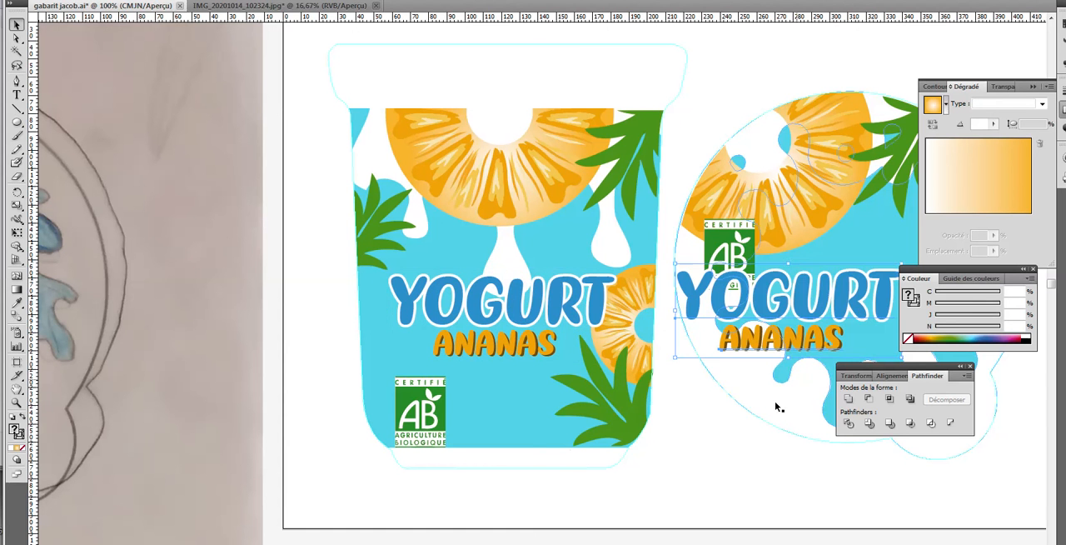
drag(723, 487, 416, 473)
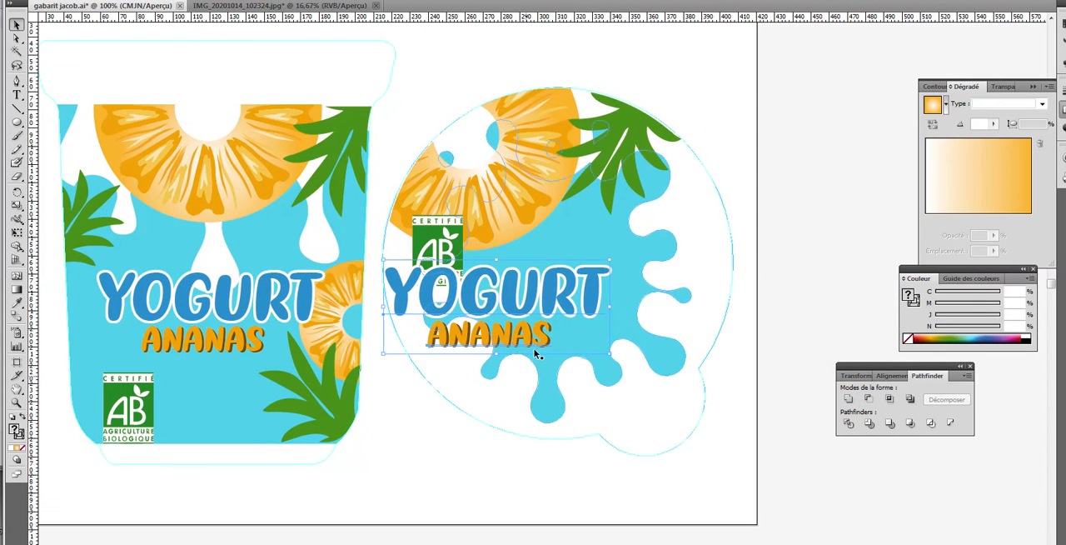
drag(548, 311, 630, 285)
Move the lid's AB logo down to the lower-left part of the splash, below the start of YOGURT
click(447, 265)
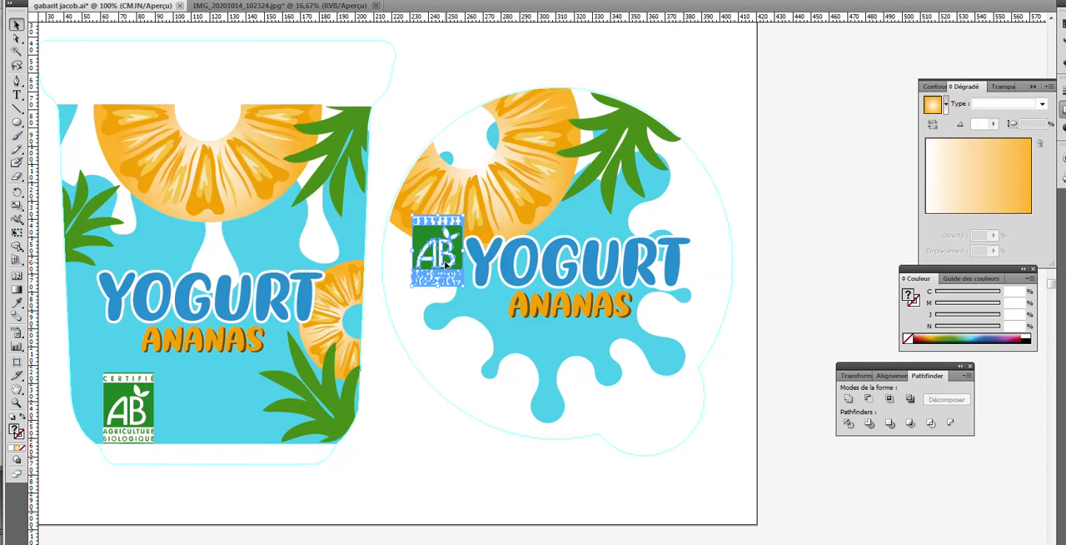
key(Left)
key(Left)
key(Left)
key(Left)
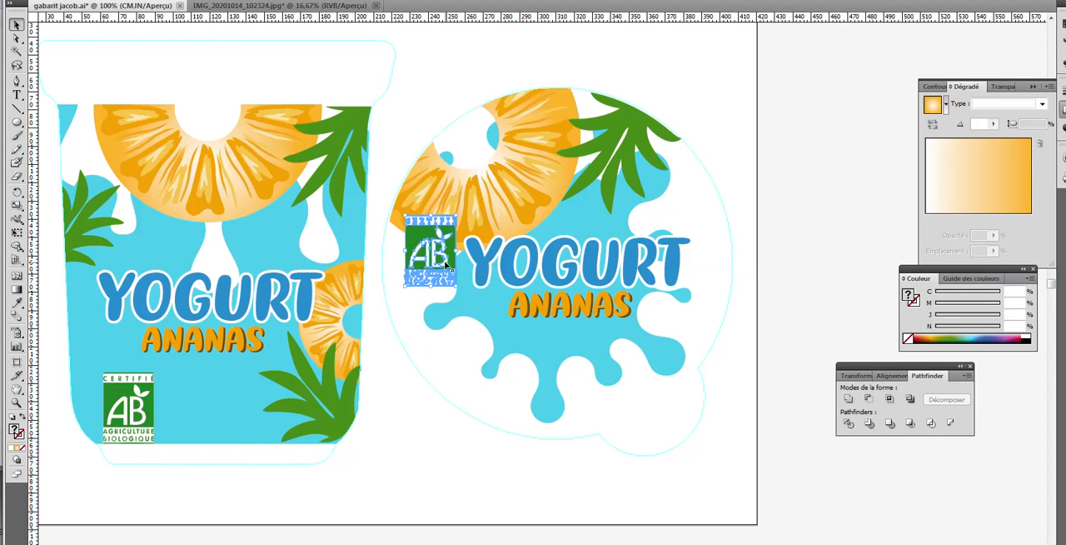
drag(447, 265, 478, 348)
Shift the lid's YOGURT and ANANAS texts slightly up and left, keeping ANANAS just beneath YOGURT
drag(561, 284, 543, 278)
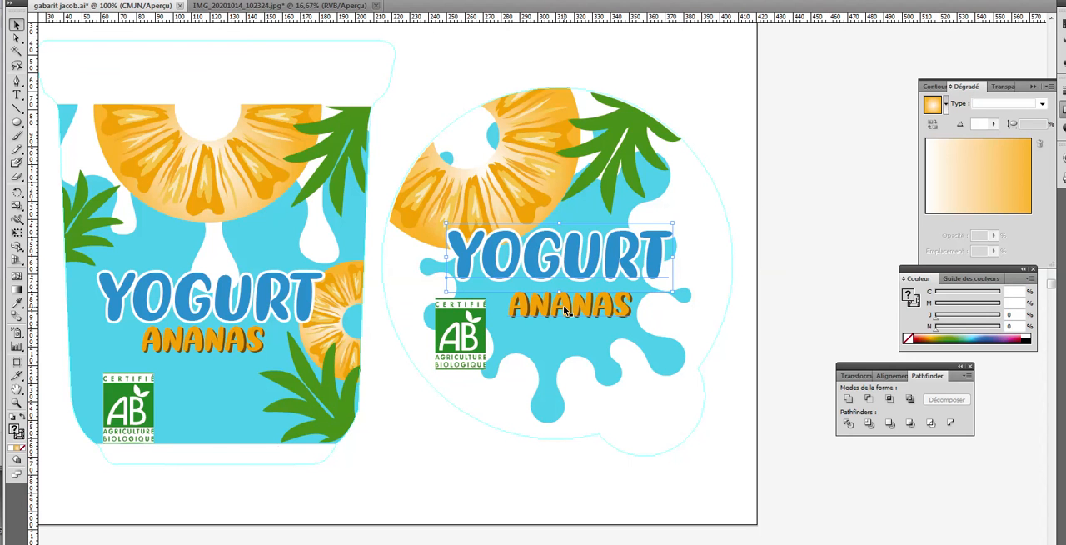
drag(564, 310, 555, 302)
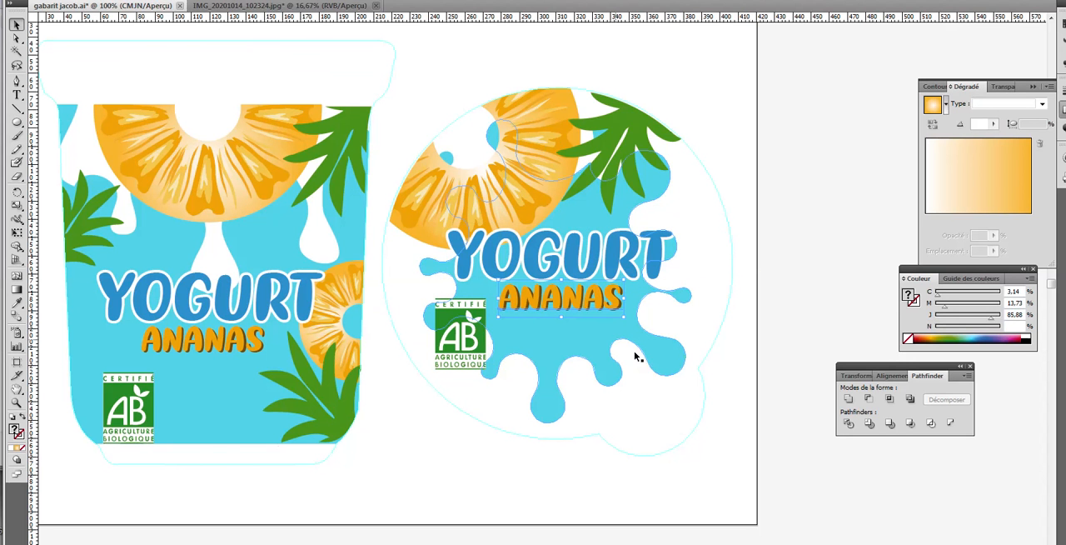
click(725, 384)
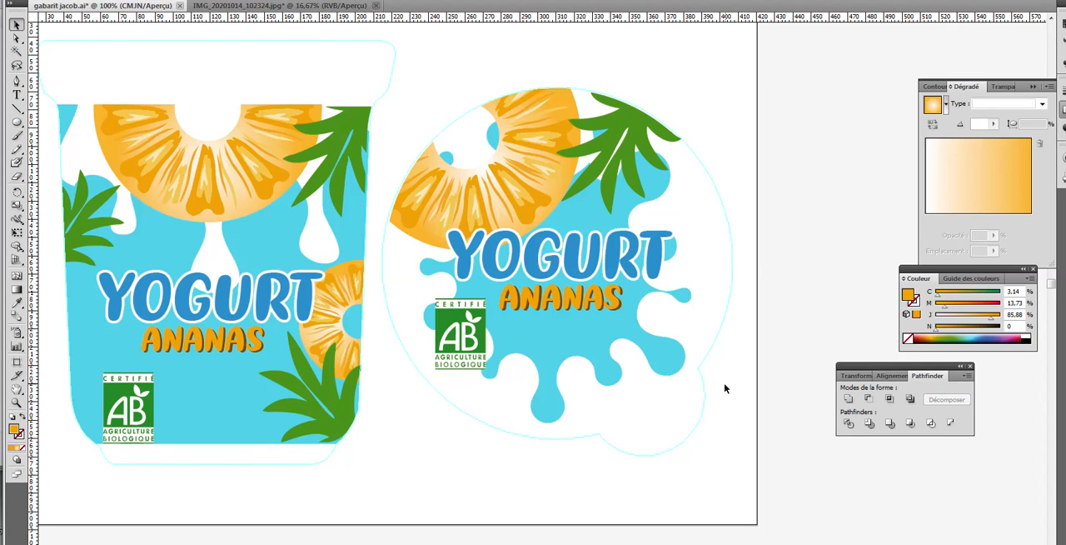
Switch to the Chrome browser and search Google Images for "logo danone" in place of "tache lait"
mouse_move(408, 542)
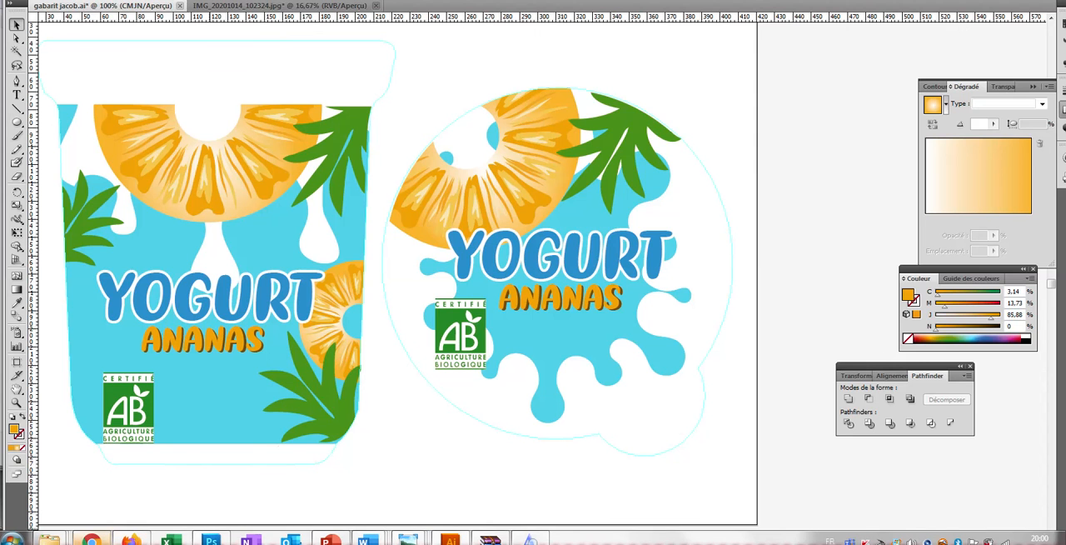
click(92, 539)
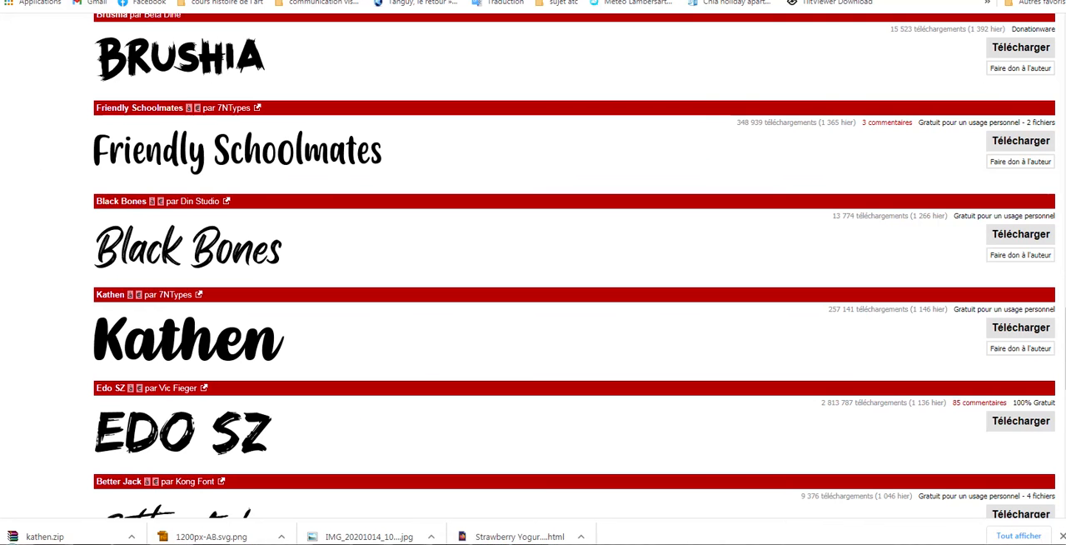
click(76, 0)
click(359, 1)
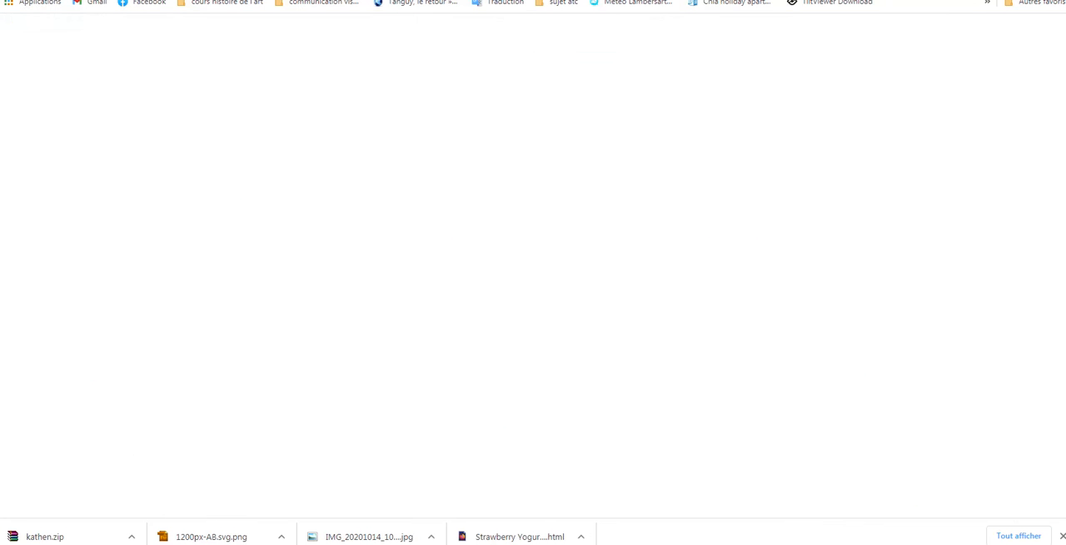
click(178, 33)
drag(178, 32, 92, 32)
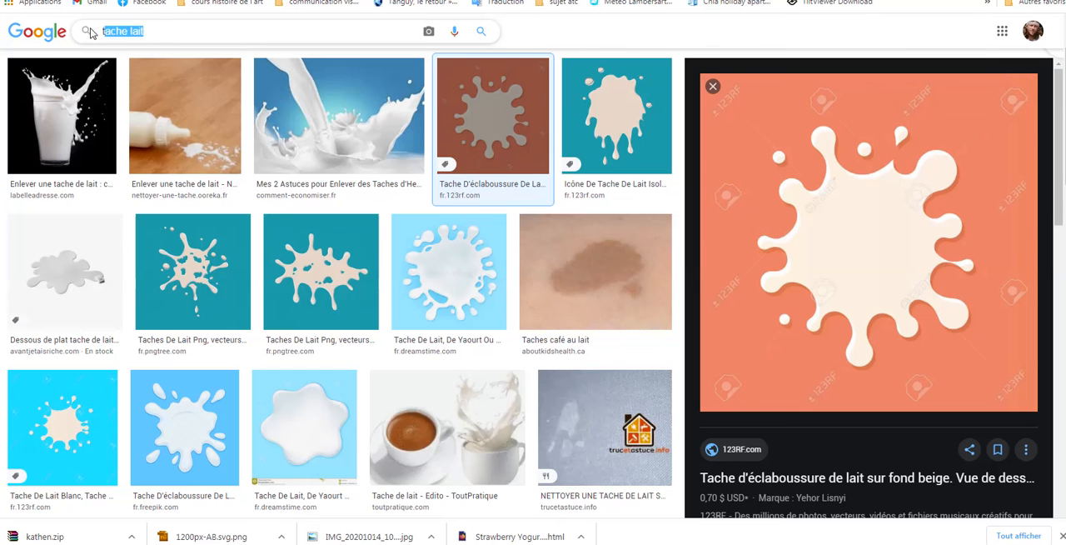
text(logo)
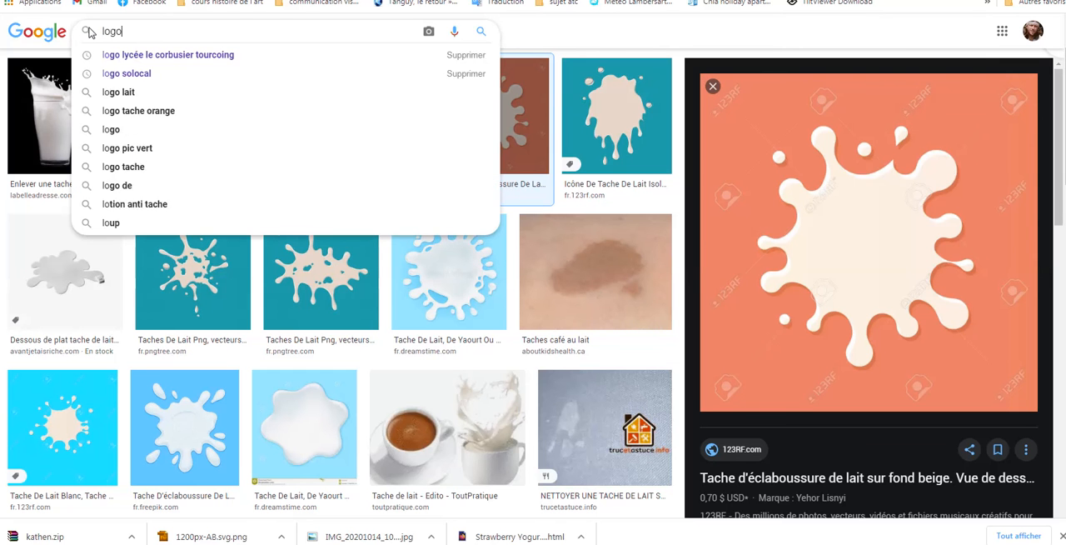
text( danone)
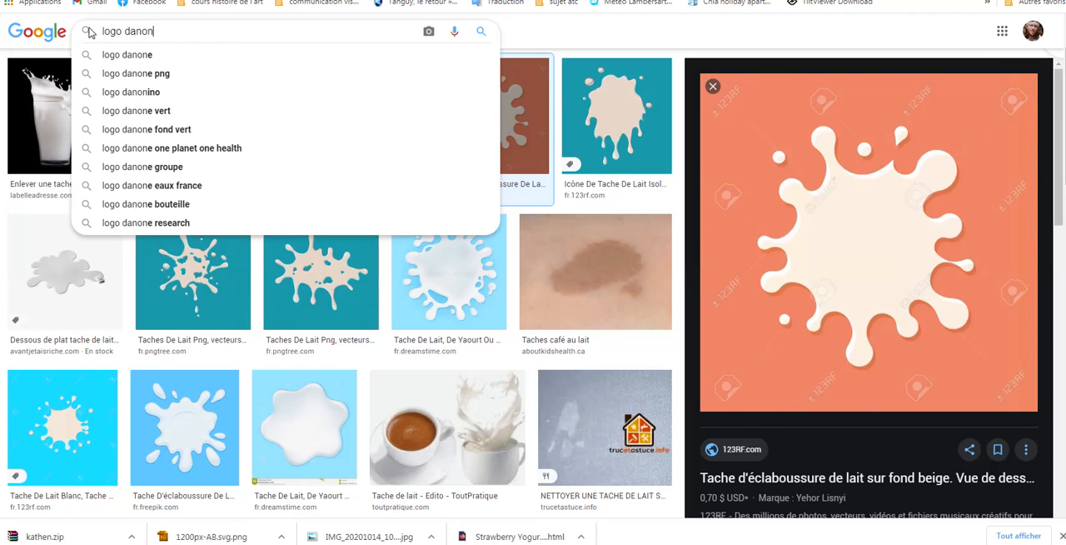
key(Return)
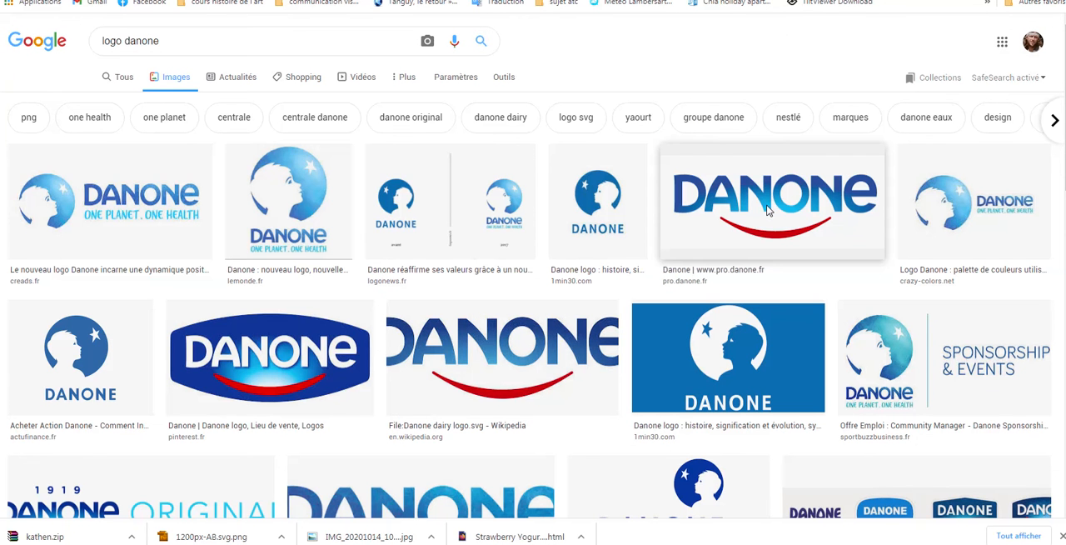
Refine the image search to "logo danone png"
click(197, 35)
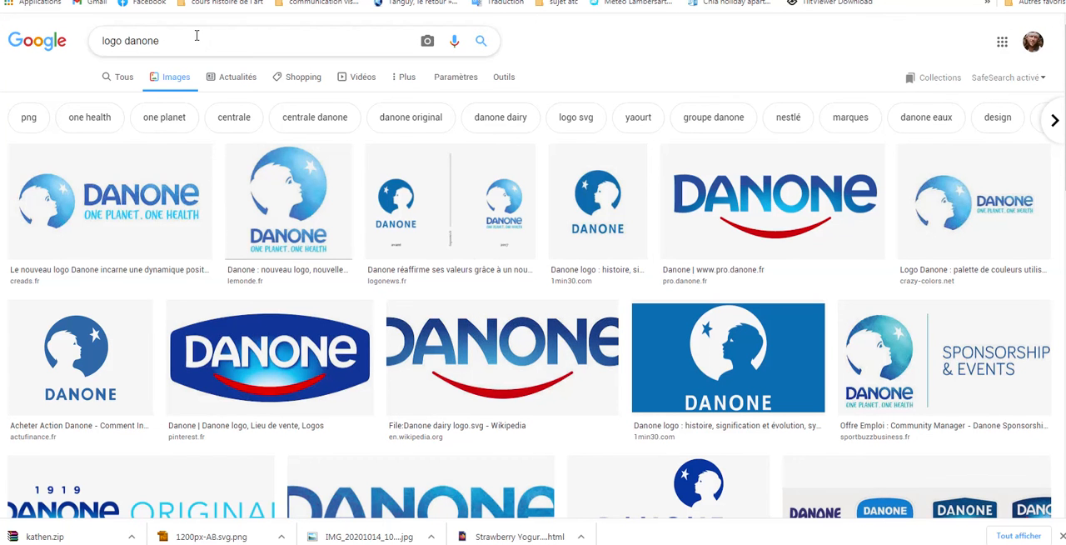
text(png)
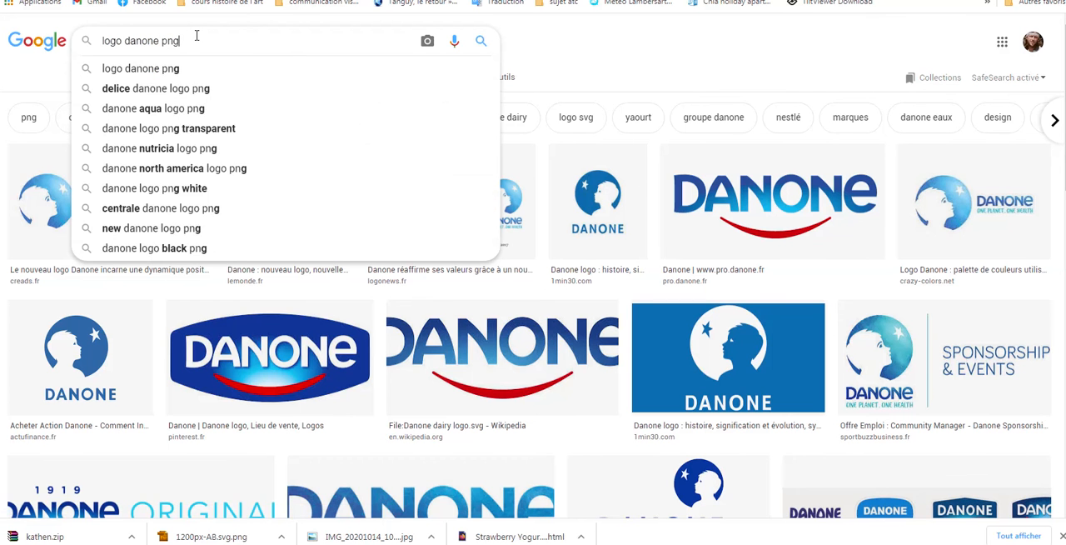
key(Return)
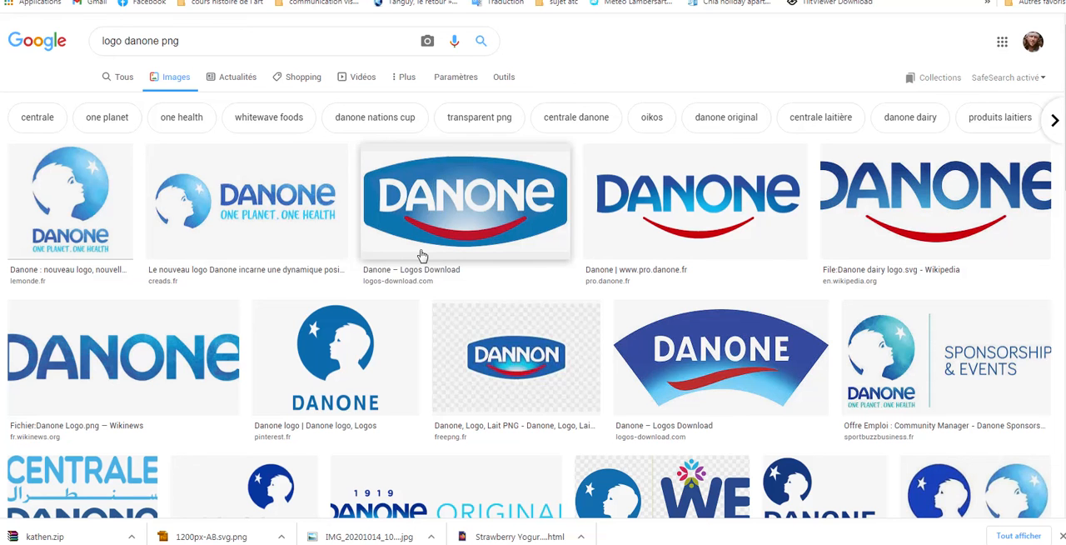
Preview the freepng.fr Dannon logo result and look through its similar images
click(548, 382)
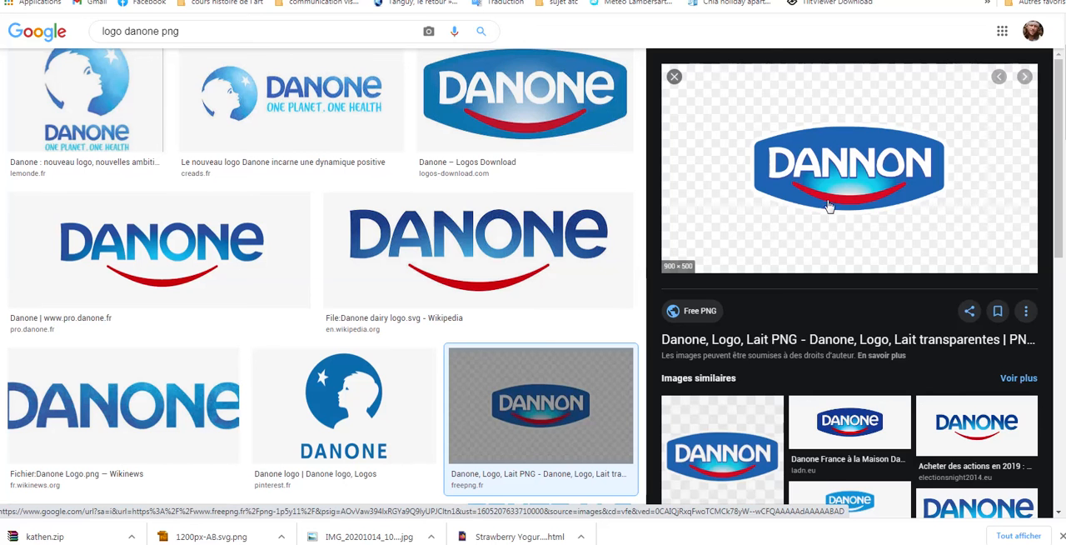
scroll(759, 302, down, 2)
scroll(755, 300, down, 3)
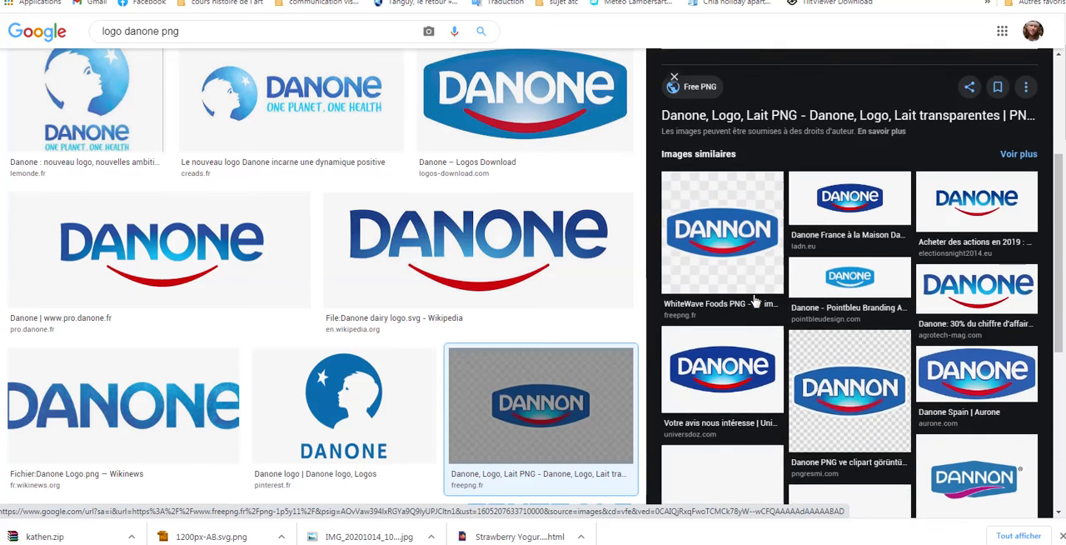
scroll(756, 299, up, 5)
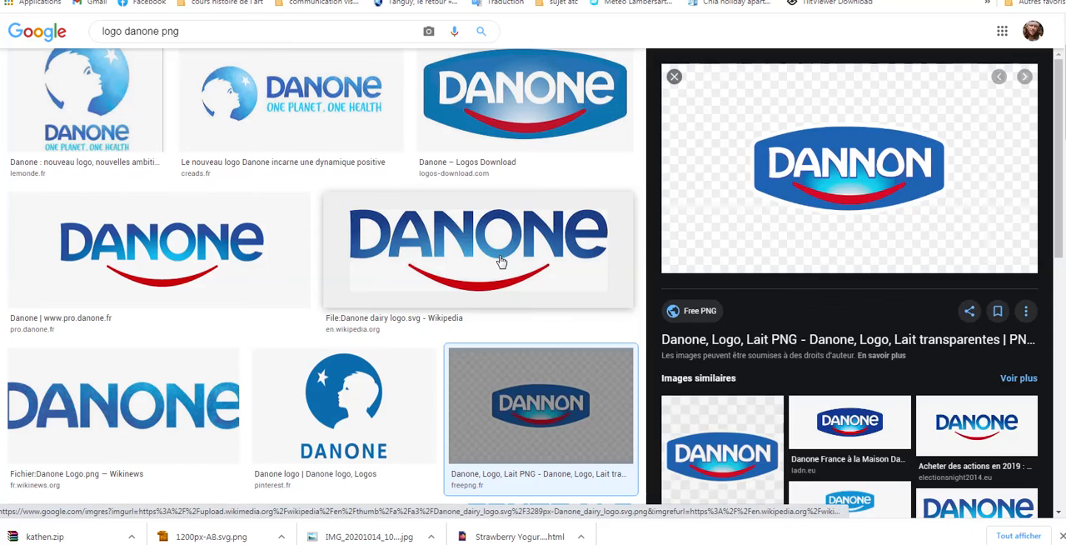
Save the Wikipedia Danone dairy logo as the PNG file 3289px-Danone_dairy_logo.svg
click(500, 261)
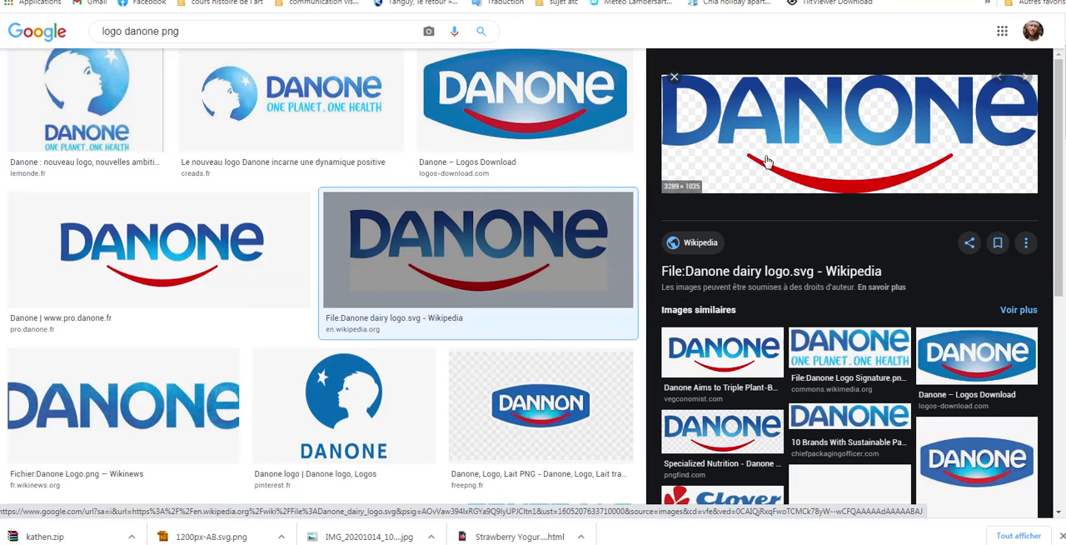
right_click(839, 139)
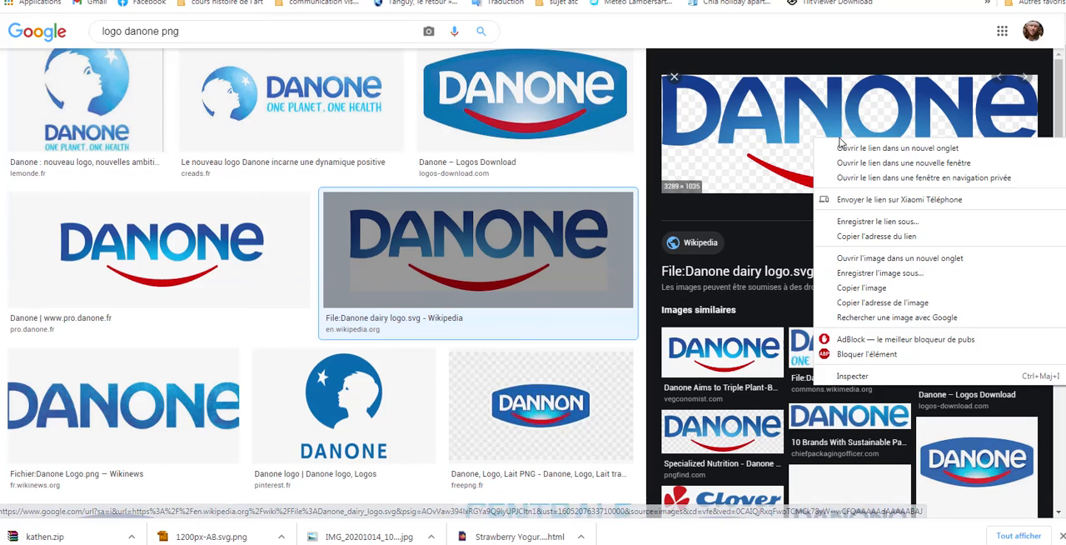
click(879, 274)
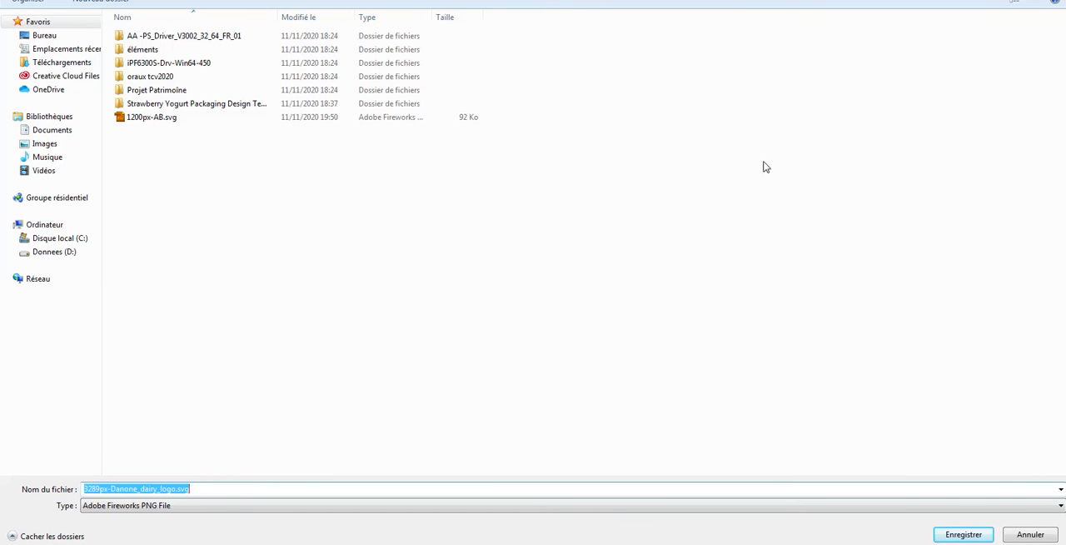
click(963, 533)
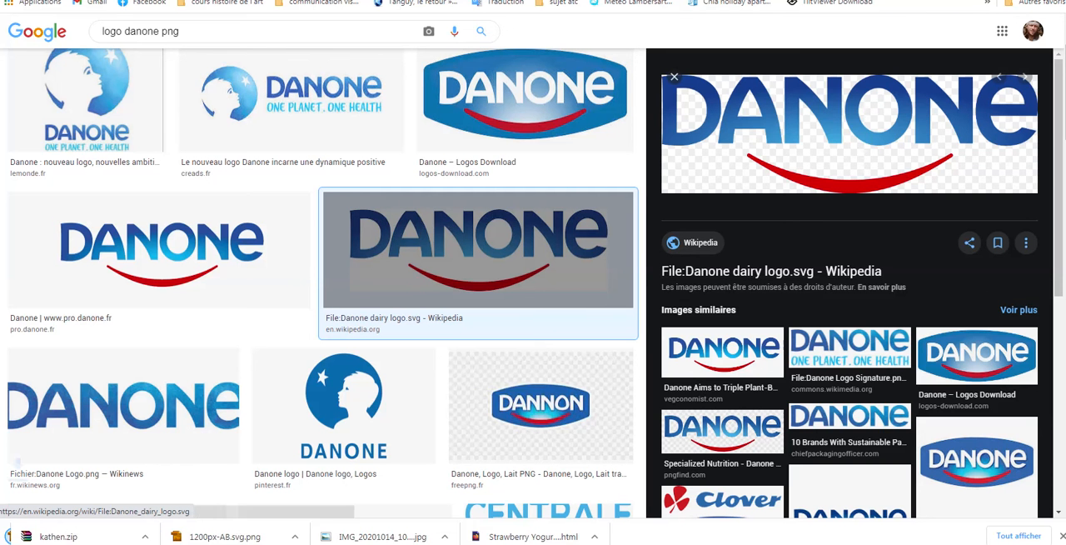
Switch back to Illustrator and import the saved file 3289px-Danone_dairy_logo.svg into the packaging document
key(alt+Tab)
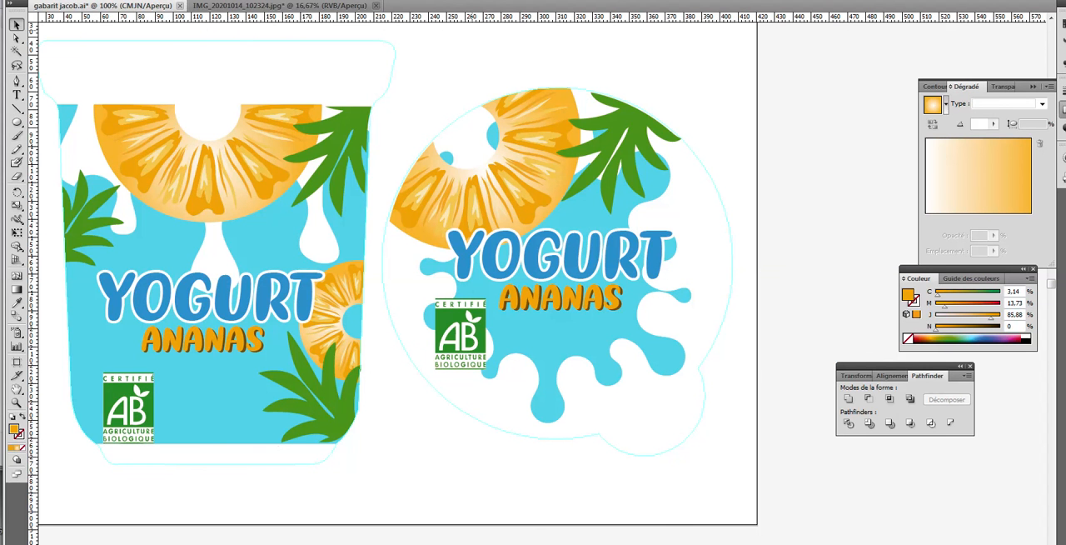
click(48, 0)
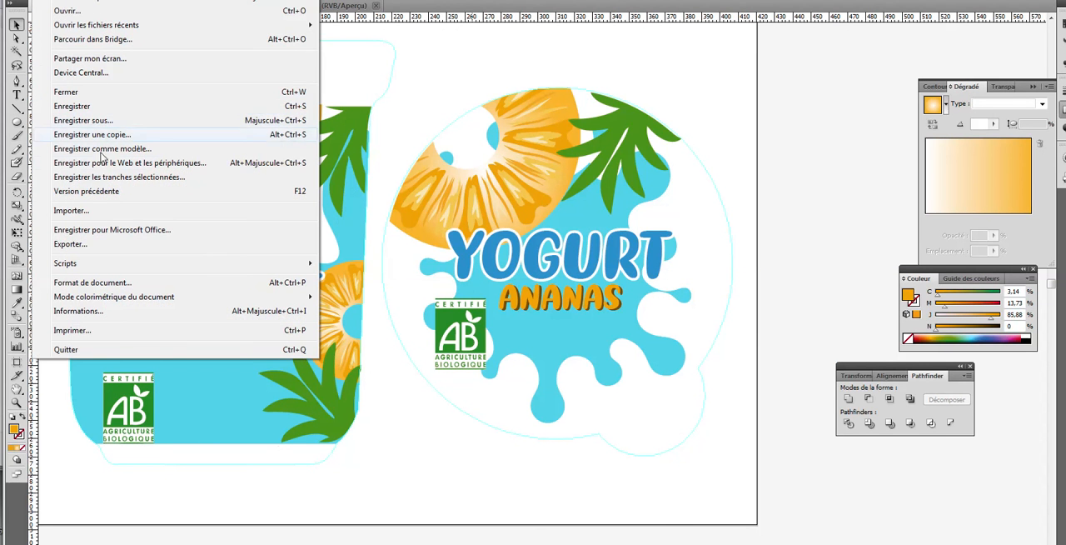
click(108, 209)
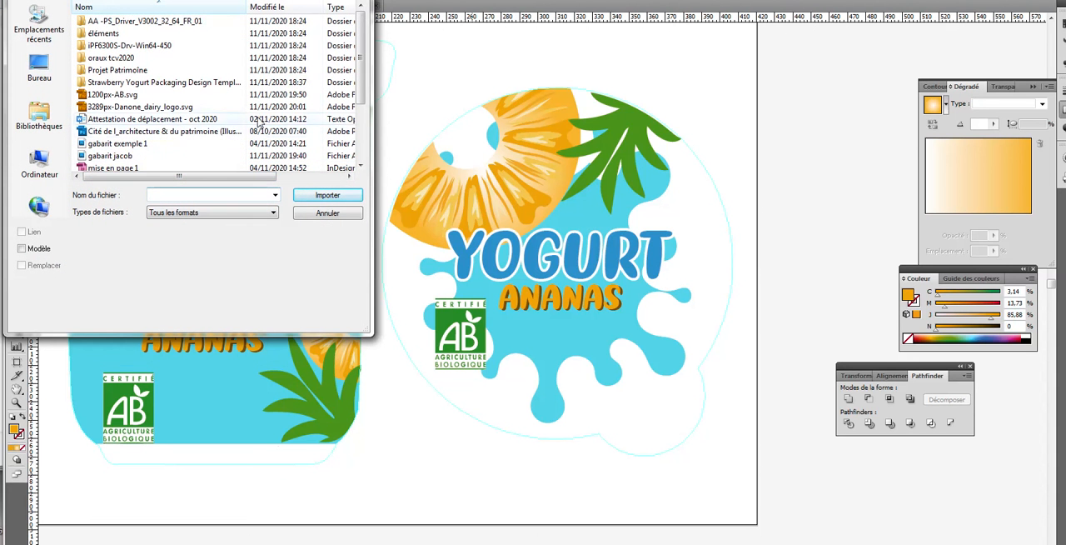
scroll(350, 106, down, 3)
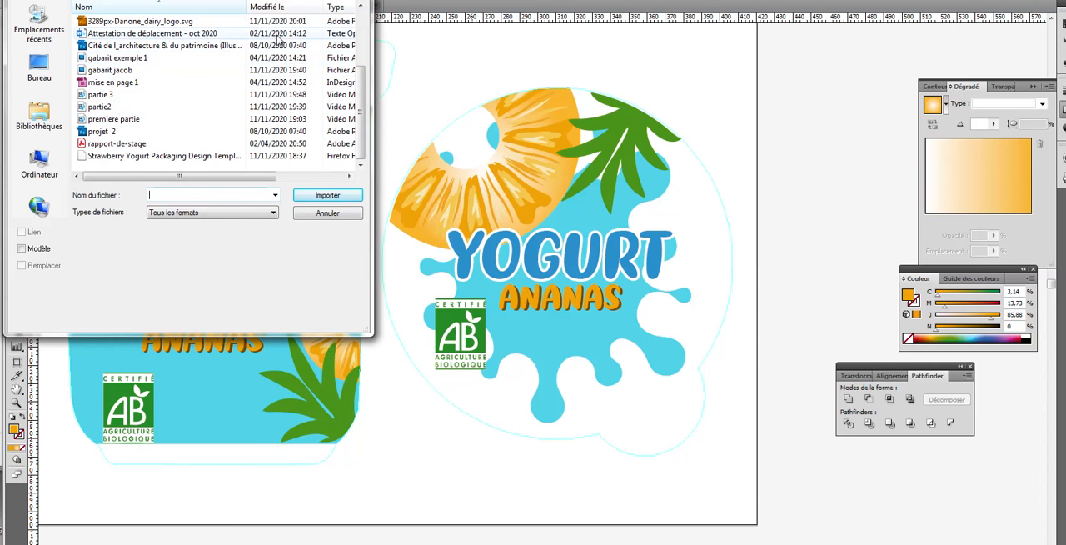
double_click(190, 25)
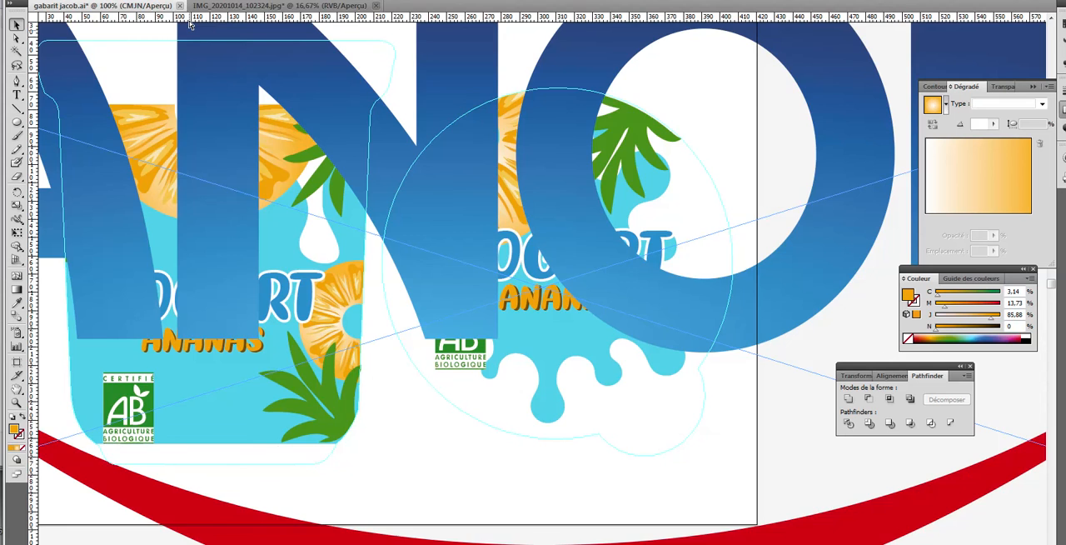
Scale the imported Danone logo down drastically and move it beside the artboard's lower-right corner
key(ctrl+minus)
key(ctrl+minus)
key(ctrl+minus)
key(ctrl+minus)
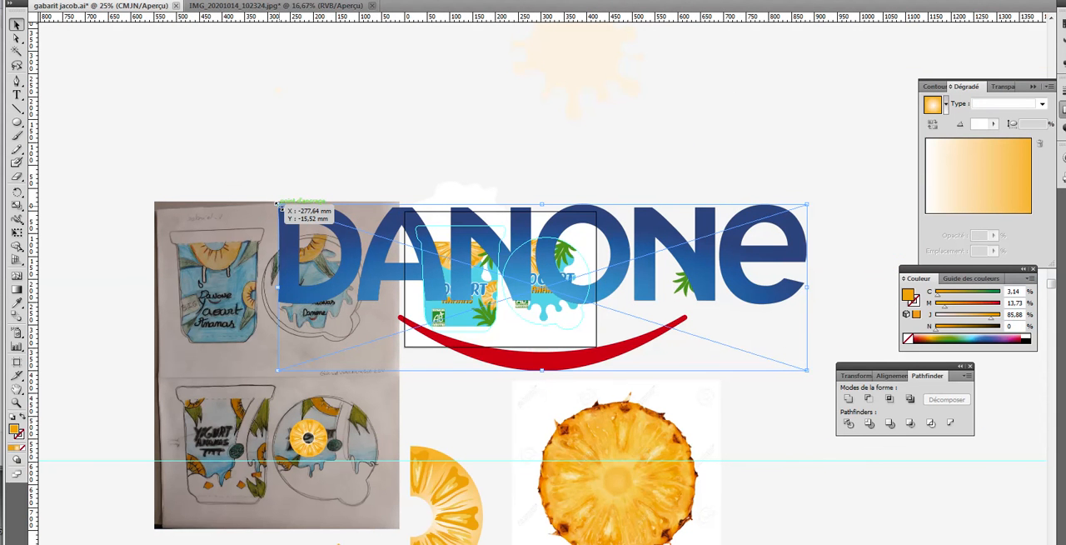
drag(278, 203, 719, 360)
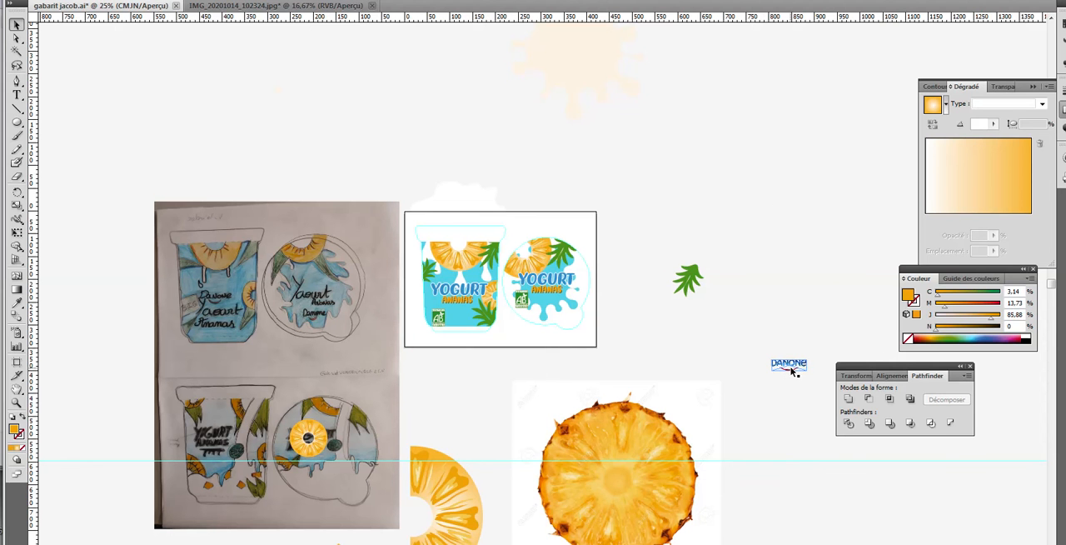
drag(792, 368, 616, 335)
Shrink the Danone logo a little more and place it on the pot beneath ANANAS, beside the AB logo
key(z)
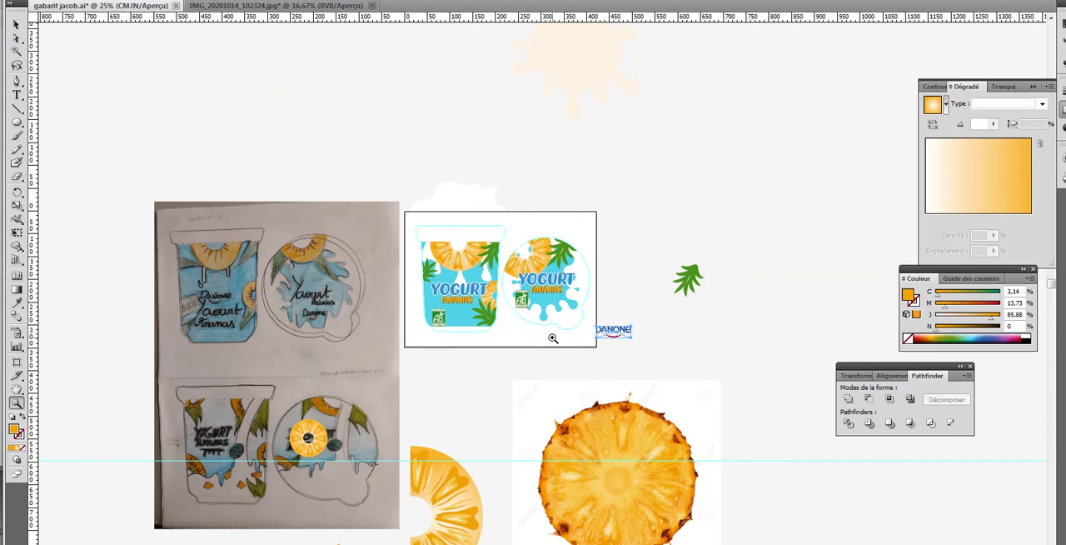
click(554, 337)
click(475, 277)
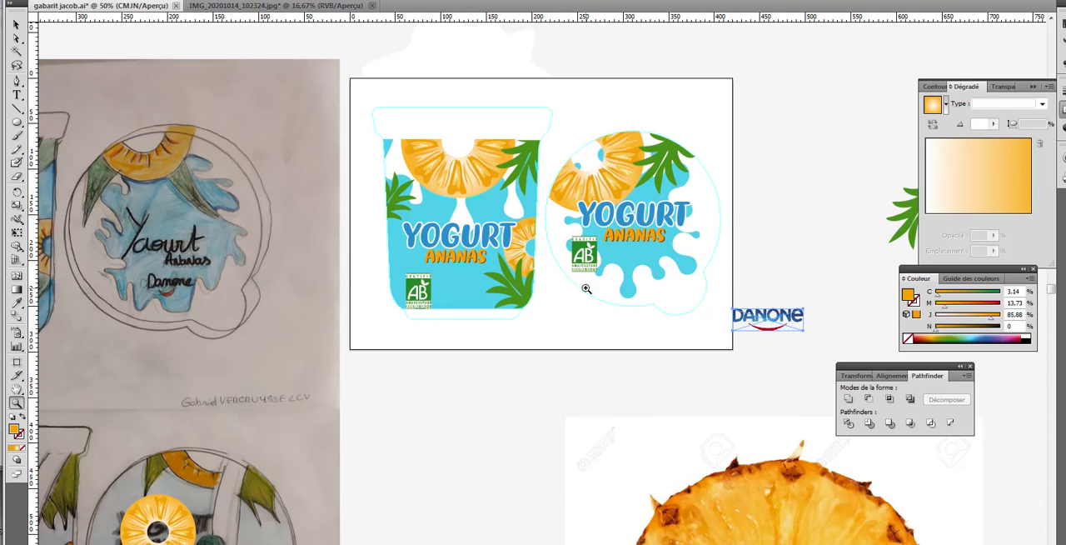
click(600, 293)
key(v)
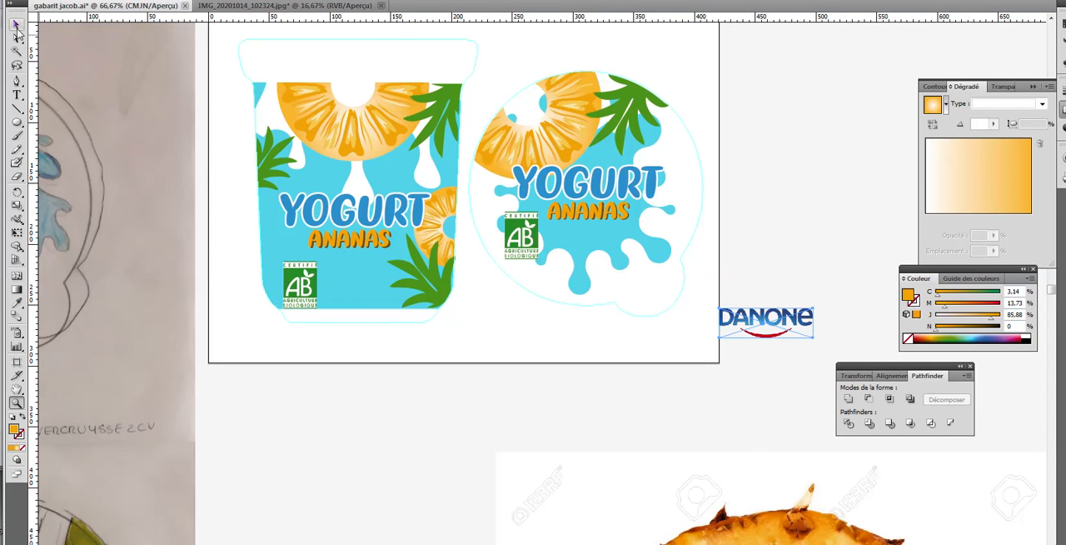
click(736, 398)
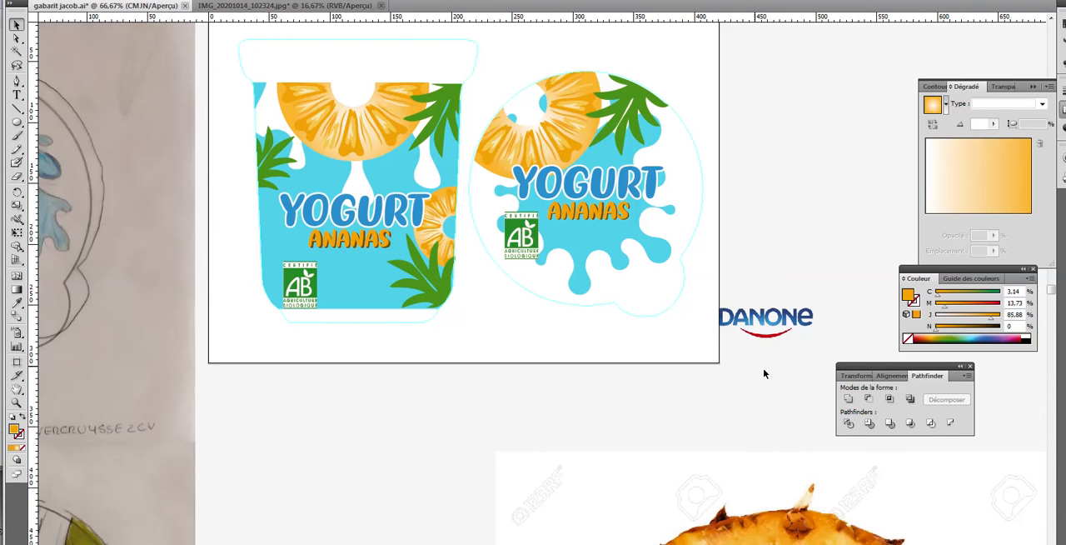
drag(743, 311, 388, 290)
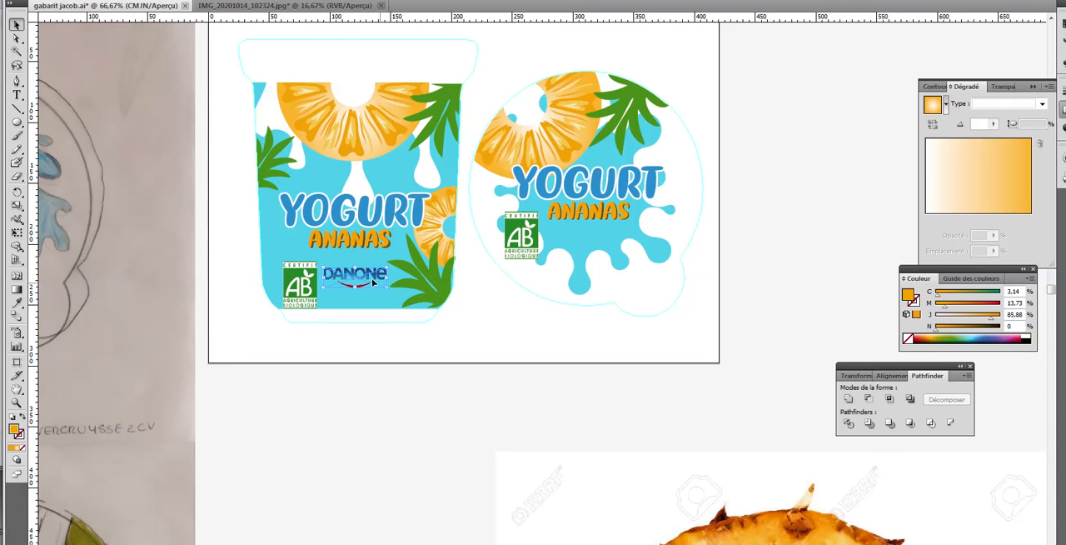
mouse_move(370, 281)
mouse_down()
mouse_move(399, 305)
mouse_move(361, 272)
mouse_up()
Centre the pot's Danone logo below ANANAS and move the AB logo, slightly reduced, above the start of YOGURT
drag(303, 300, 241, 334)
drag(359, 268, 355, 286)
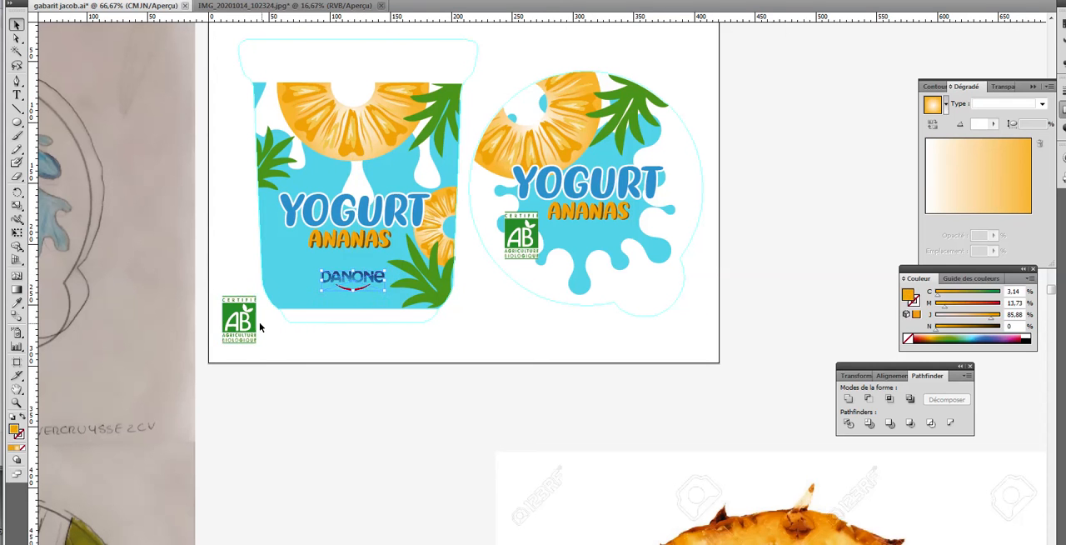
drag(256, 342, 249, 332)
drag(245, 308, 337, 184)
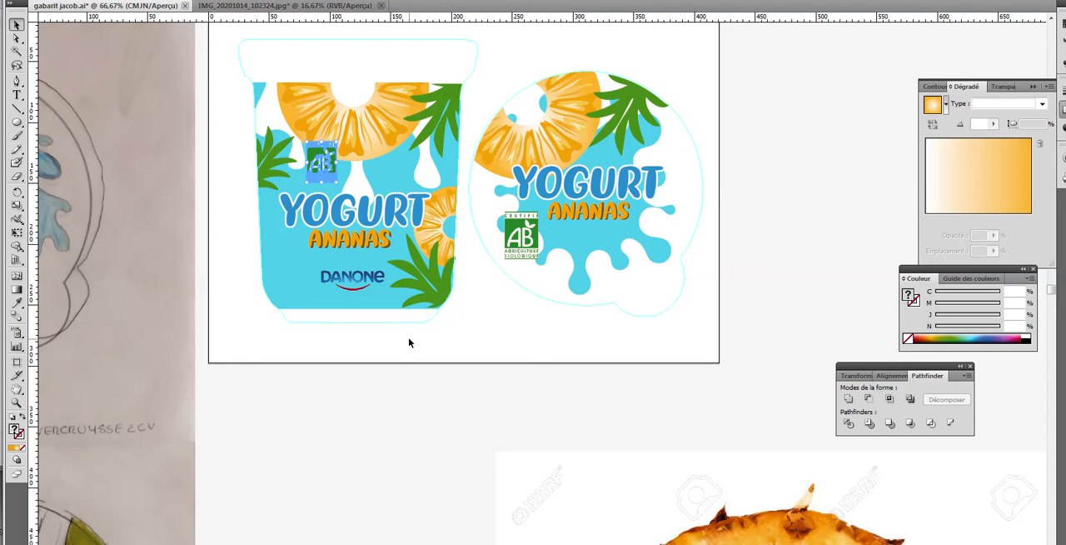
click(409, 343)
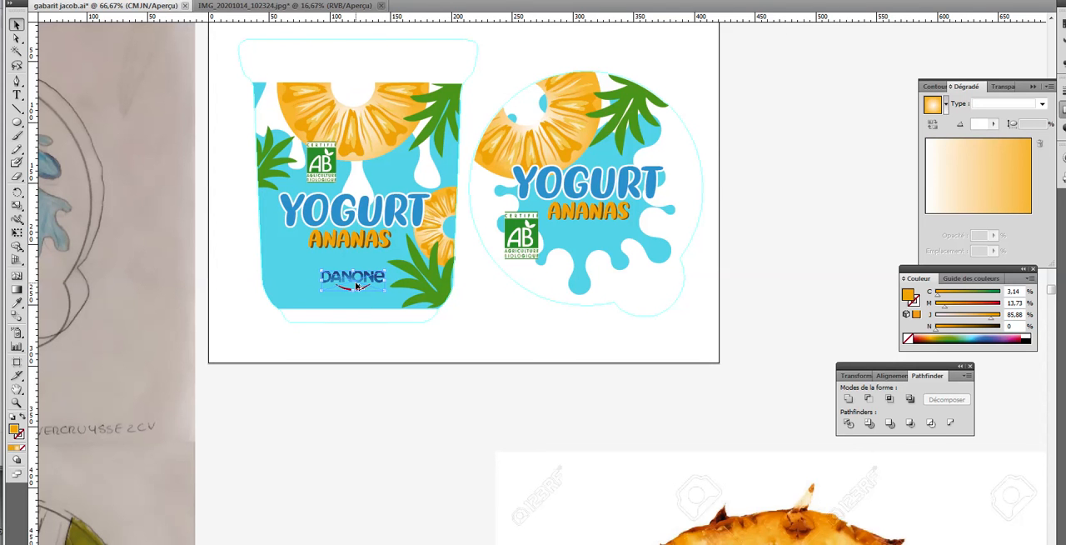
Duplicate the pot's Danone logo onto the lid, just beneath ANANAS
drag(356, 286, 614, 262)
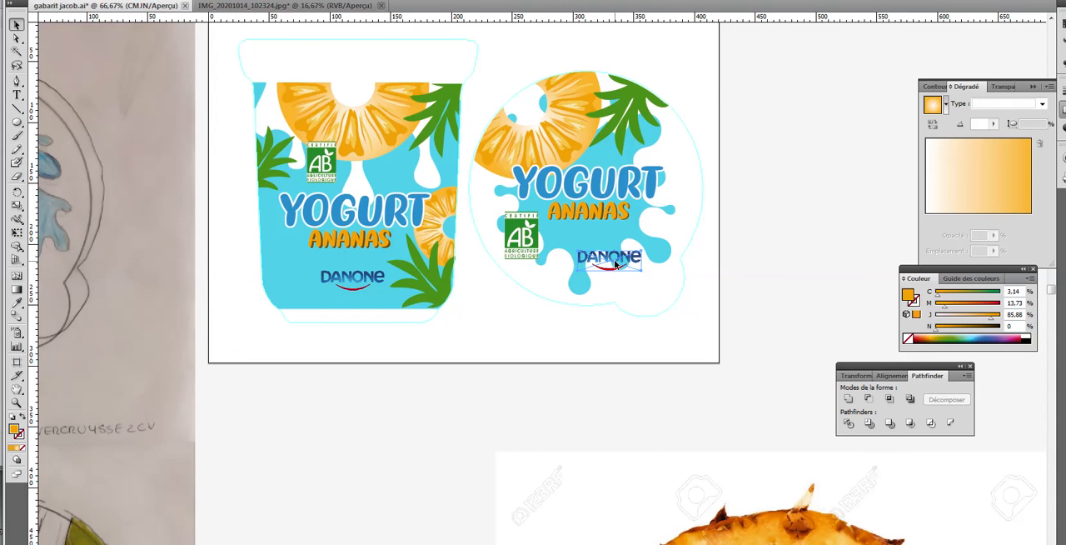
drag(618, 265, 587, 235)
click(784, 267)
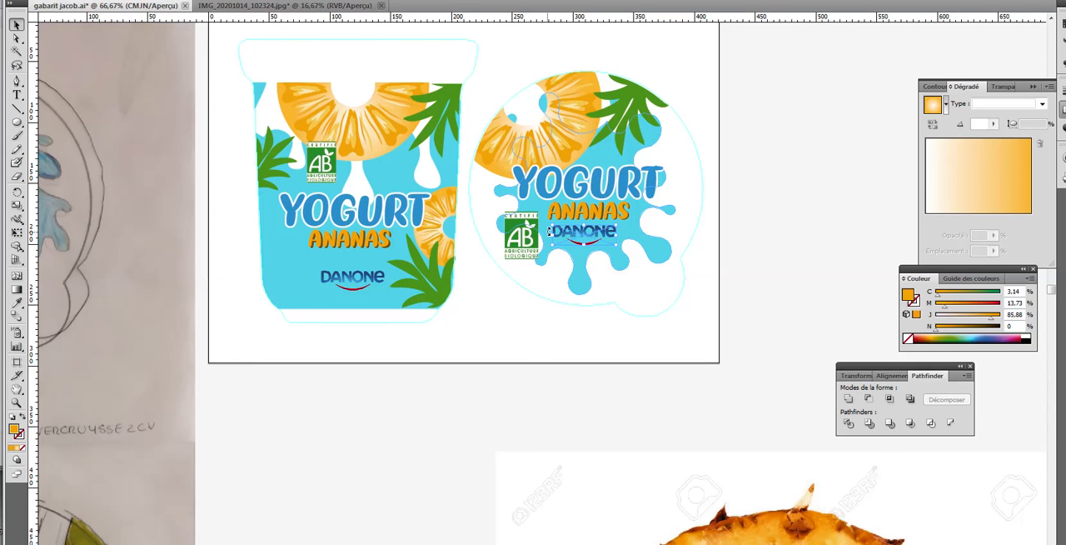
Scale the lid's Danone logo down slightly and nudge it left to centre it beneath ANANAS
drag(551, 225, 564, 226)
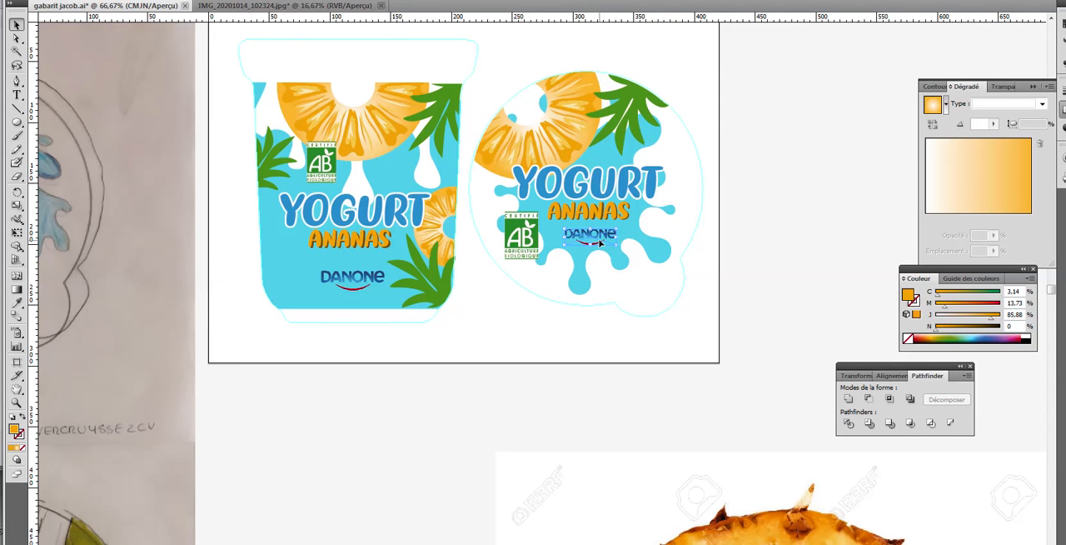
key(Left)
key(Left)
key(Left)
key(Left)
key(Left)
key(Left)
key(Left)
key(Left)
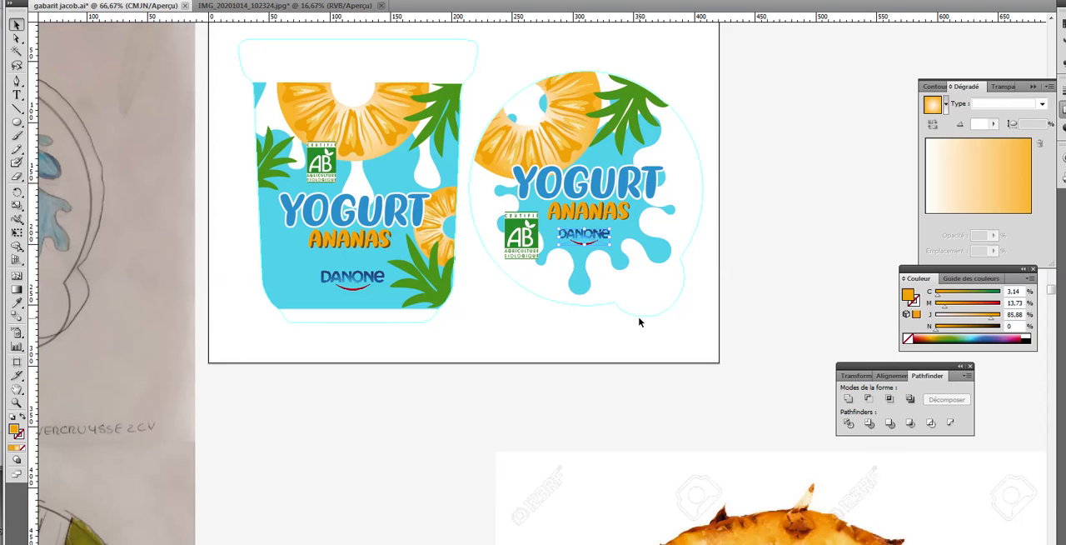
click(751, 267)
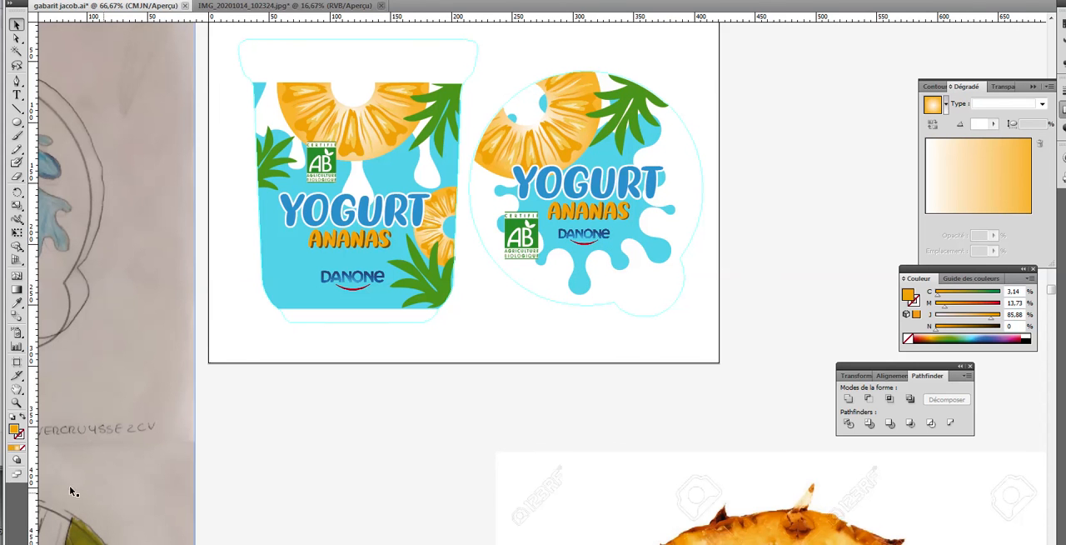
Close the floating Couleur, Dégradé and Pathfinder palettes and frame the pot and lid designs together
click(17, 402)
drag(239, 64, 715, 343)
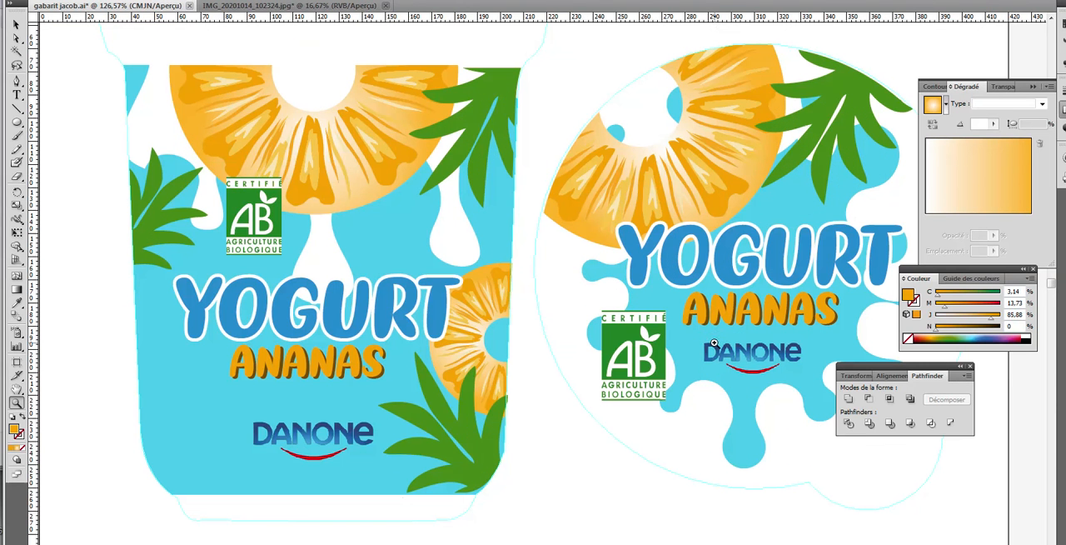
click(1034, 268)
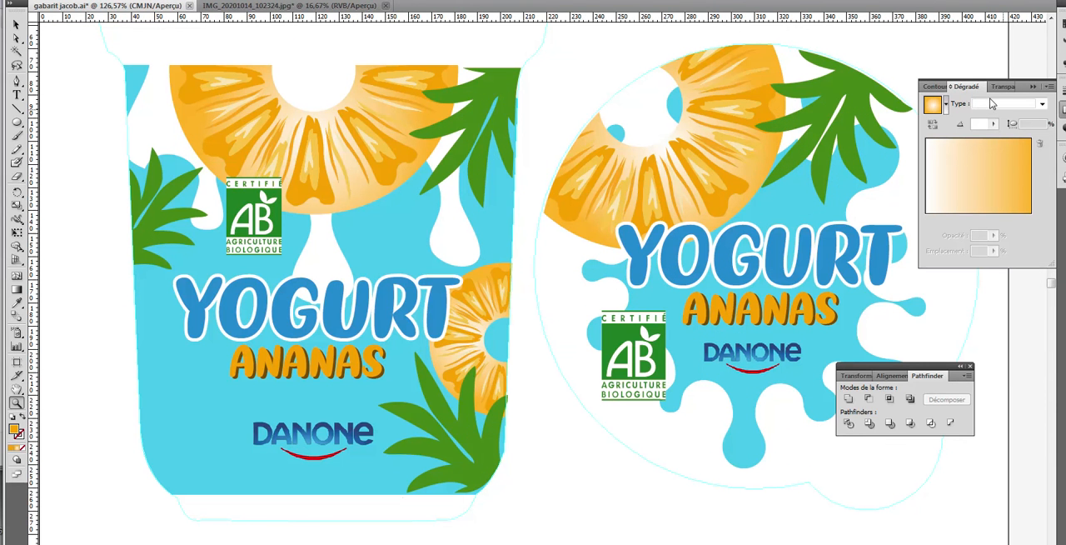
drag(996, 94, 914, 122)
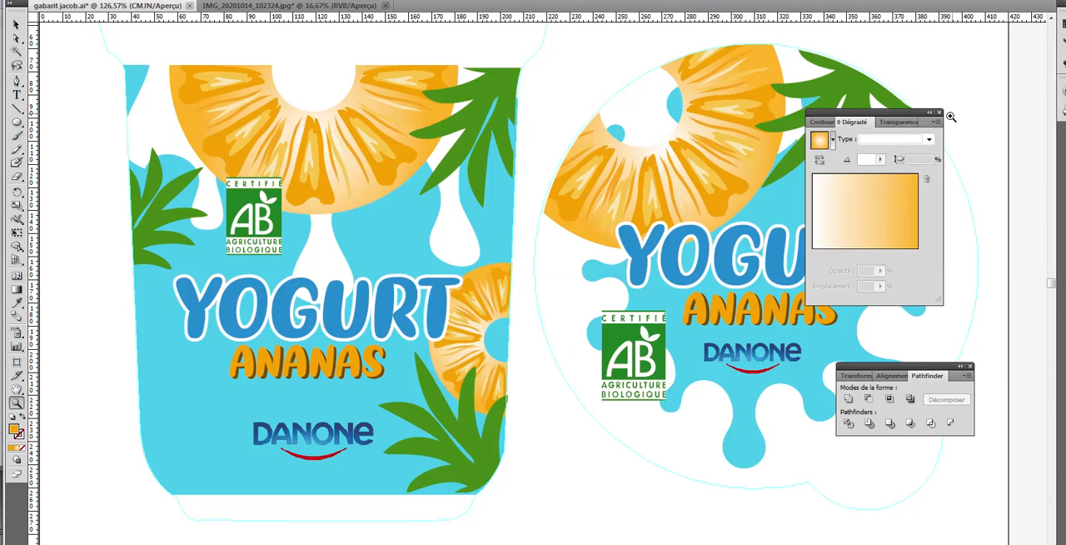
click(940, 114)
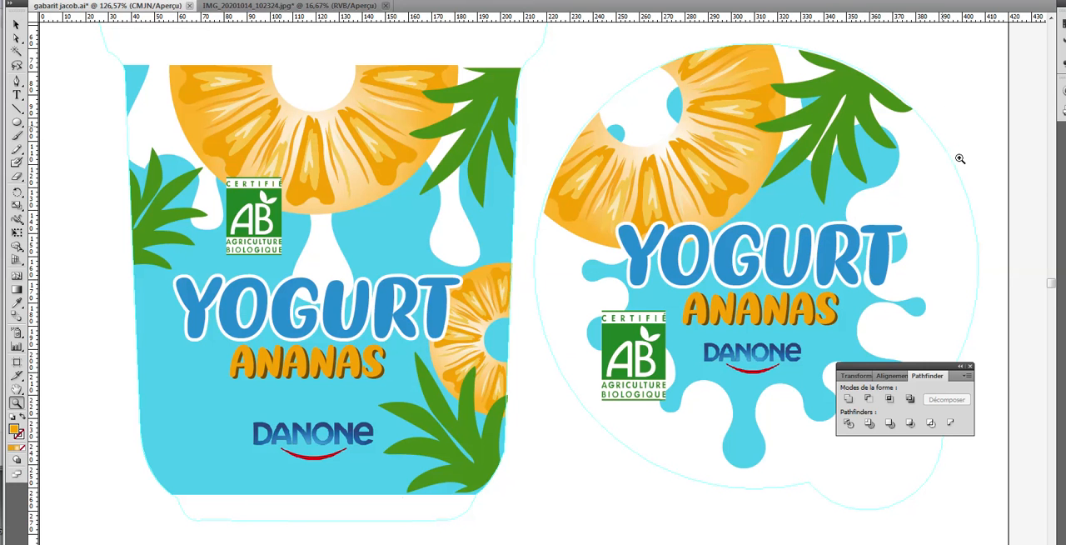
click(970, 366)
click(1003, 393)
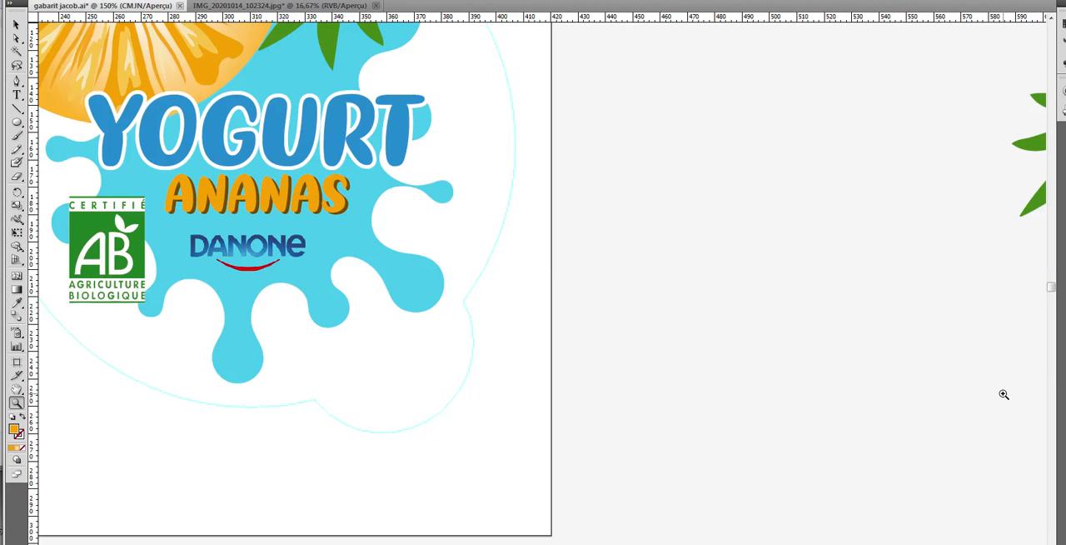
key(ctrl+minus)
key(ctrl+minus)
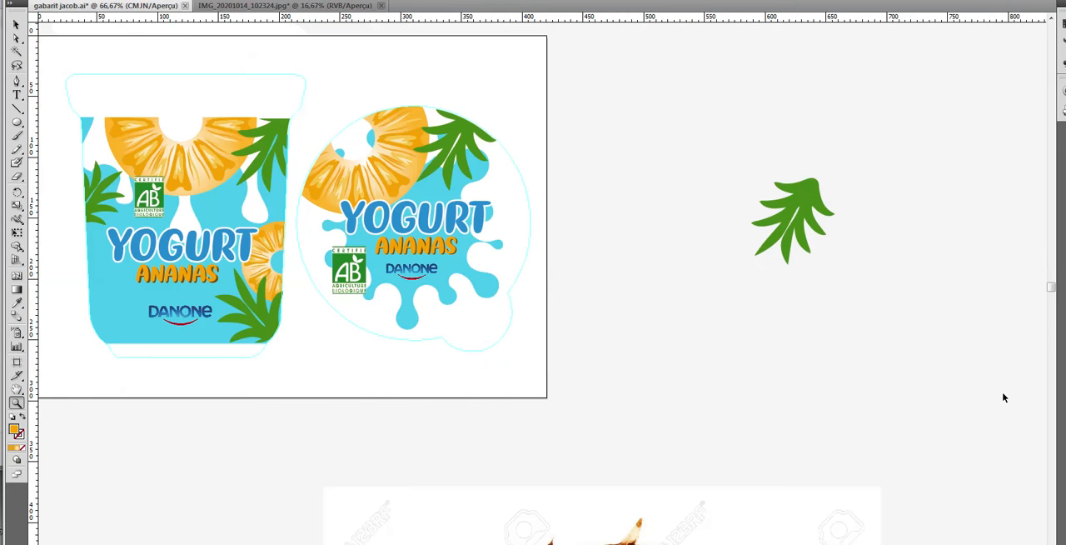
drag(541, 383, 52, 60)
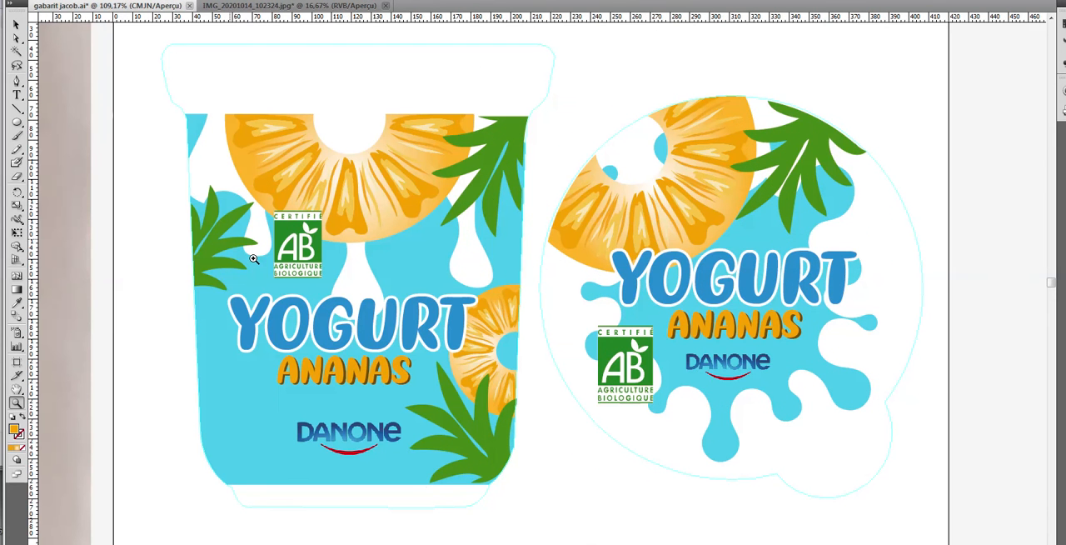